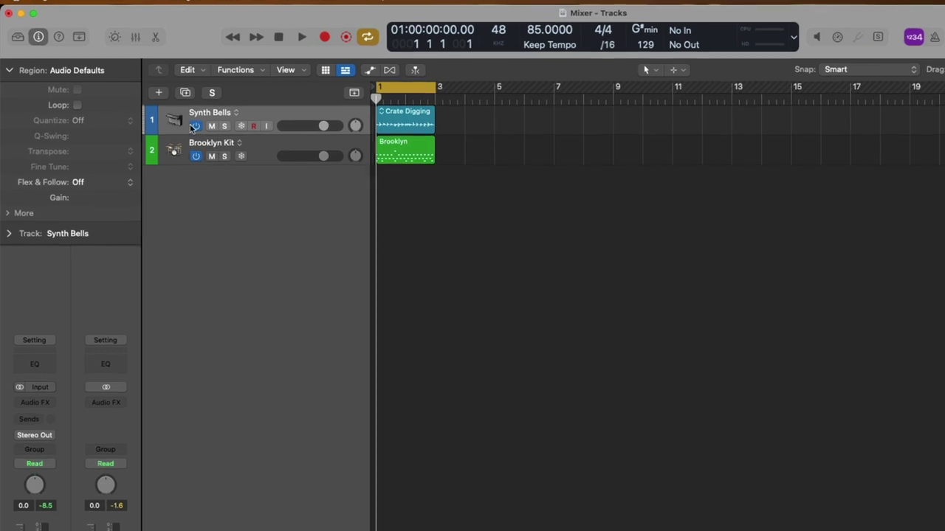
Open the mixer and enlarge the Crate Digging region in the Tracks area with vertical auto zoom and zoom to fit selection.
click(145, 41)
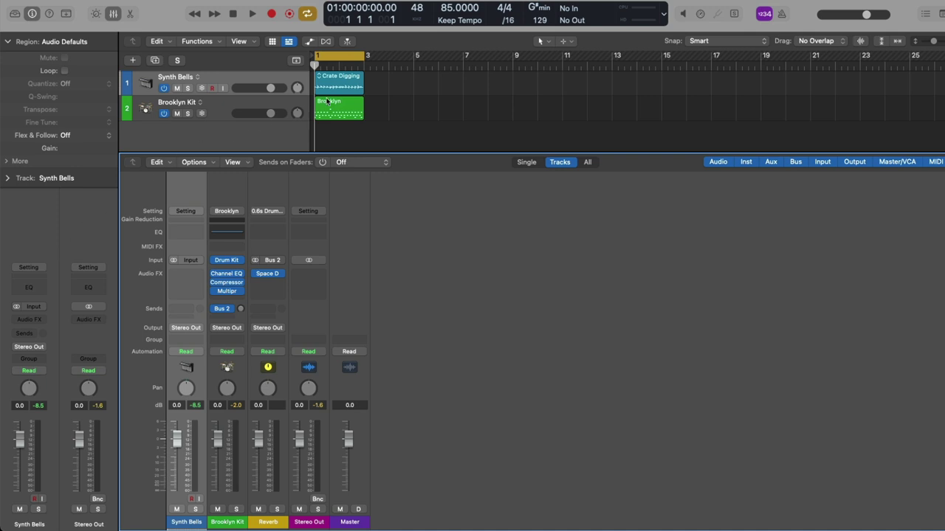
click(352, 78)
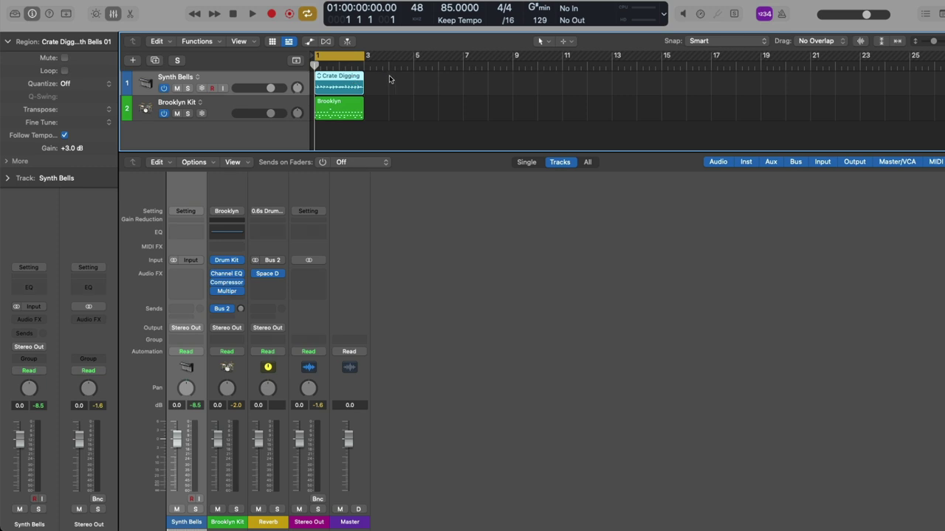
key(ctrl+alt+z)
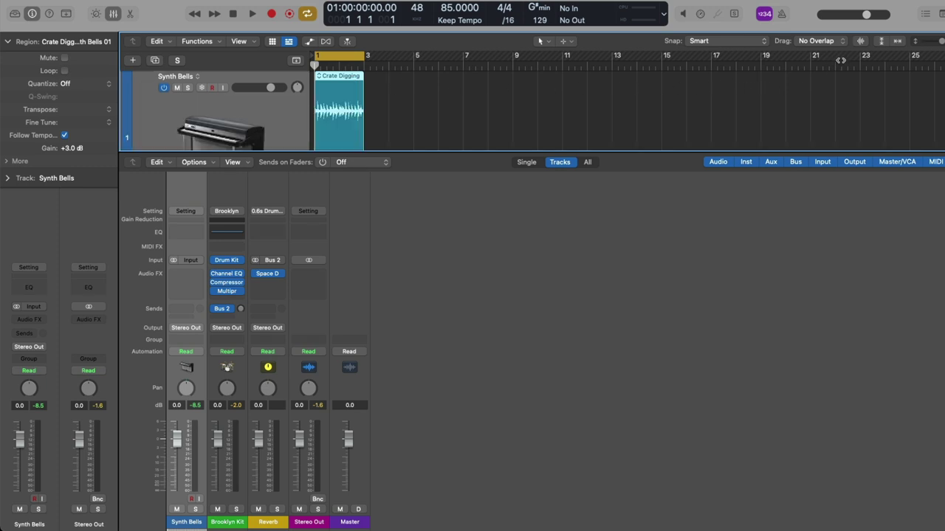
click(877, 41)
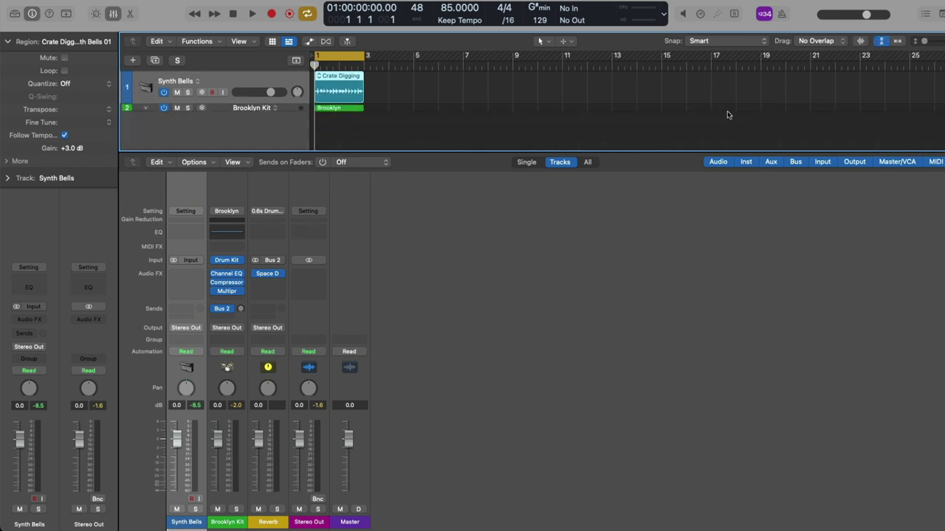
key(z)
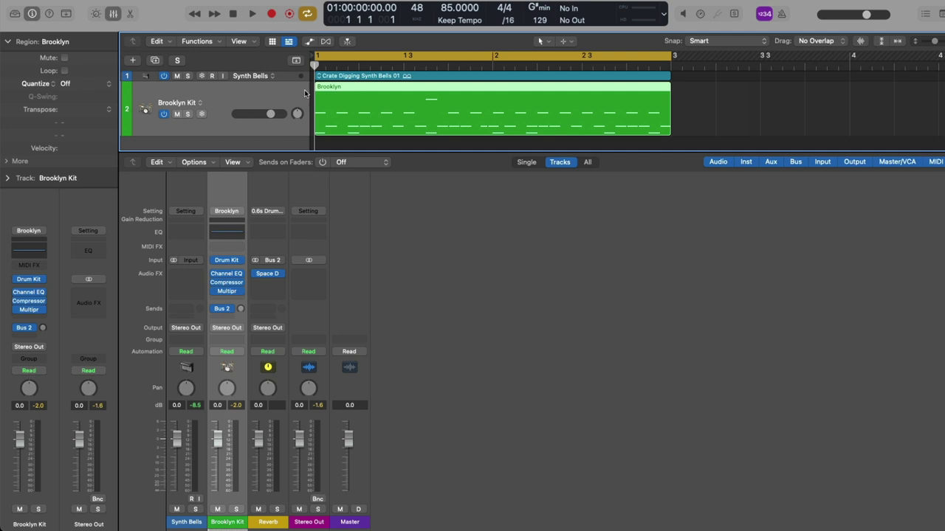
Play the loop while adjusting the Master fader, returning it to 0.0 dB, and stop playback.
key(space)
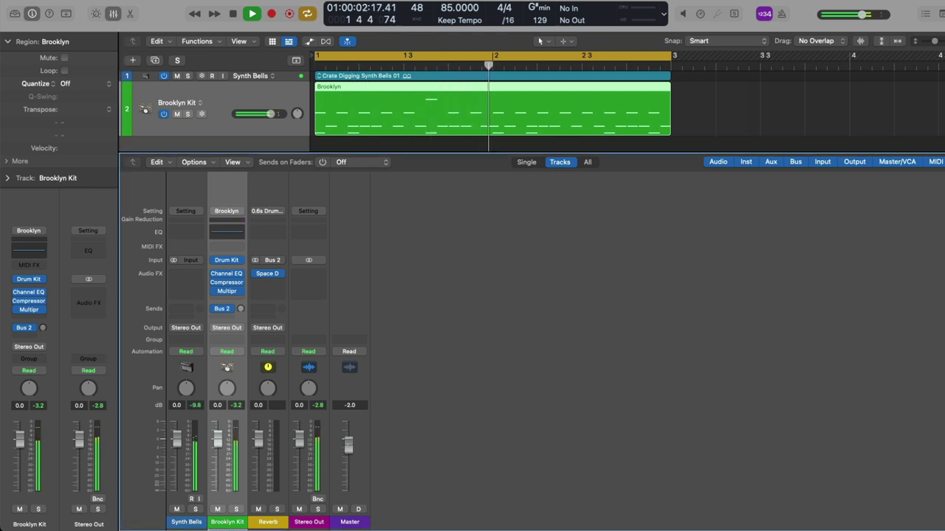
mouse_move(348, 435)
mouse_down()
mouse_move(347, 466)
mouse_move(348, 433)
mouse_up()
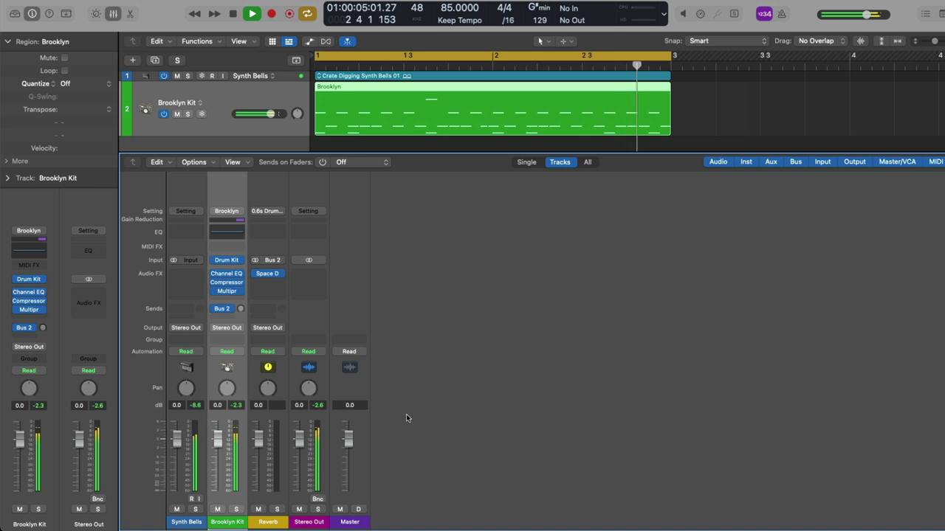
key(space)
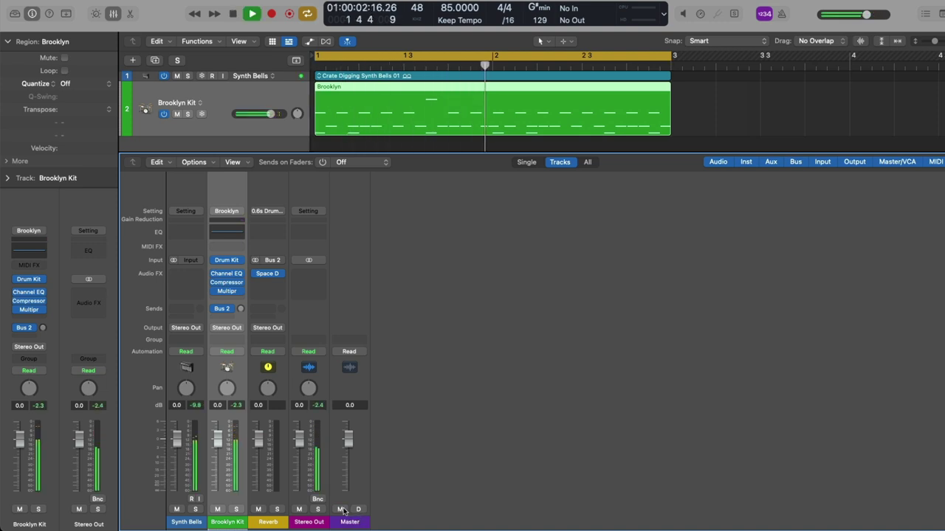
Toggle Dim on the Master channel strip on and off again while playing the loop.
key(space)
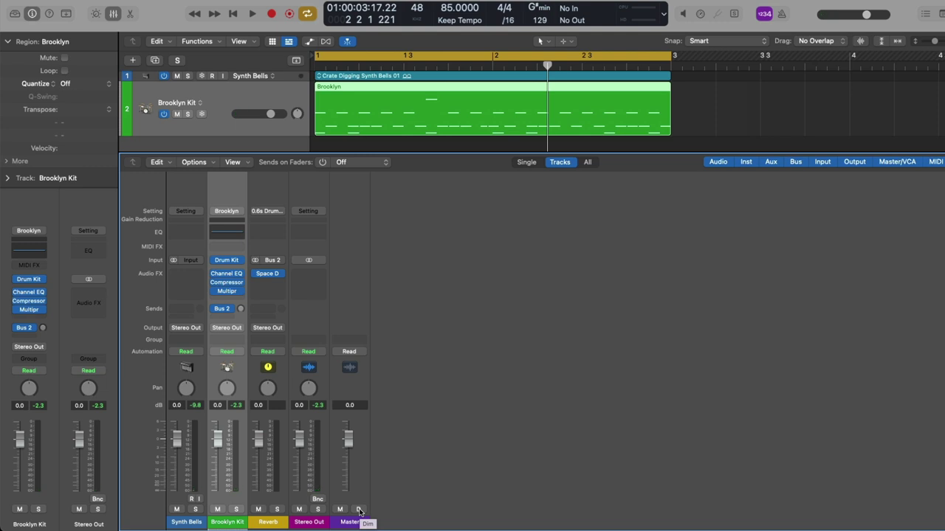
click(359, 510)
key(space)
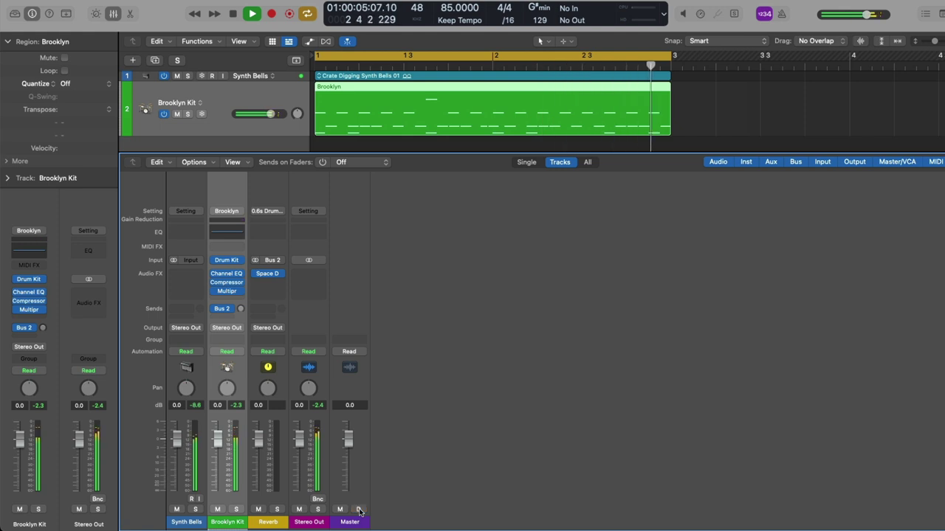
click(360, 510)
key(space)
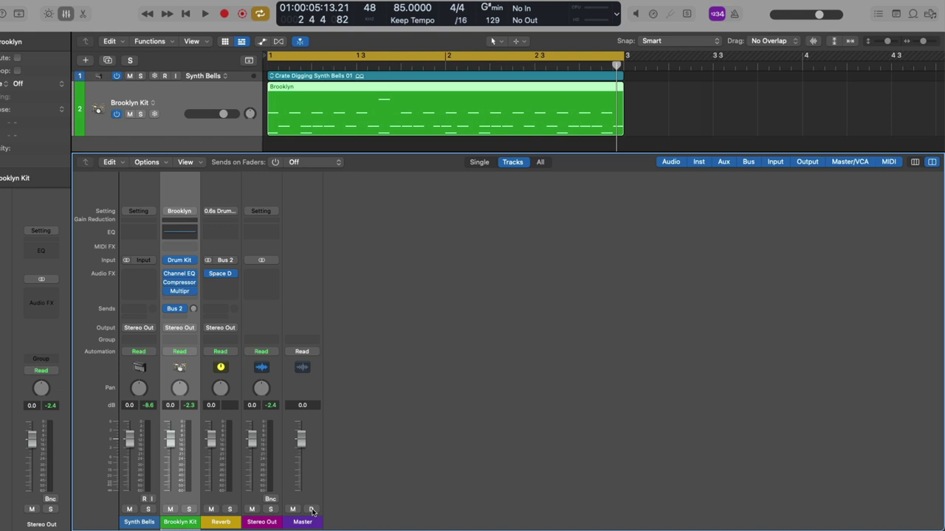
Switch the mixer to narrow channel strips and back to wide ones.
click(914, 162)
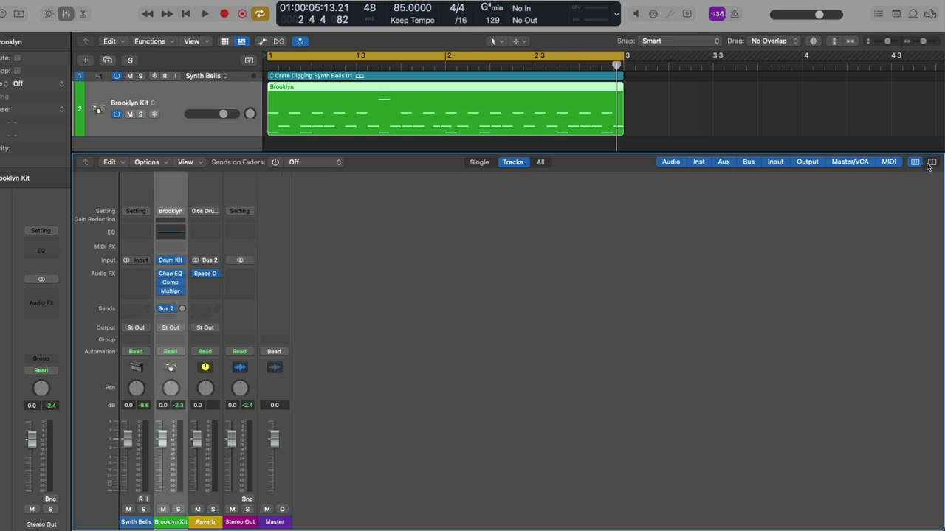
click(931, 162)
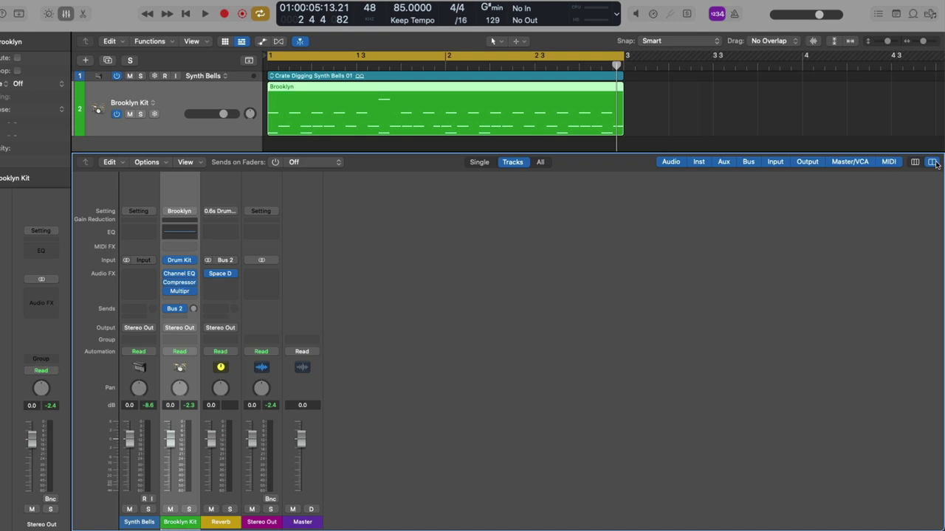
Hide and show channel strips by type in the mixer, toggling the Audio, Inst, Bus, Input and Master/VCA filters.
click(672, 162)
click(679, 163)
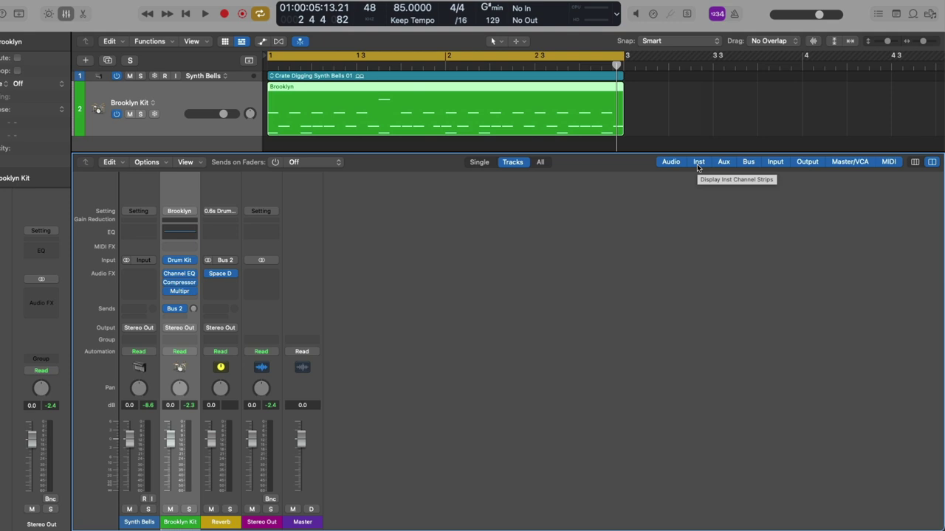
click(698, 164)
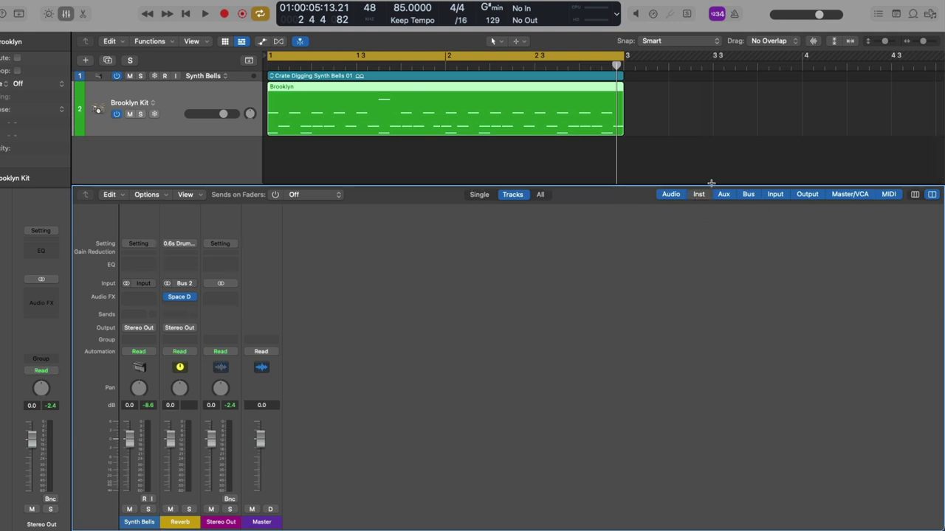
click(716, 194)
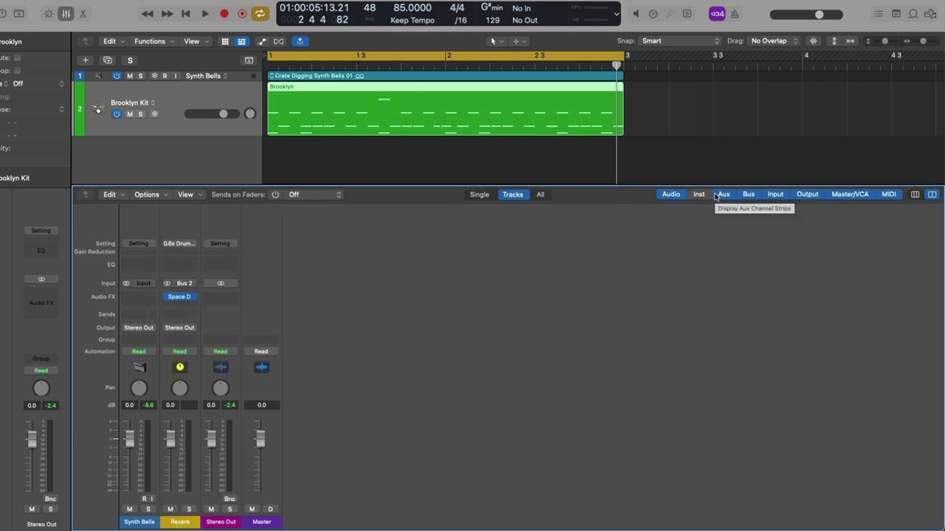
click(712, 198)
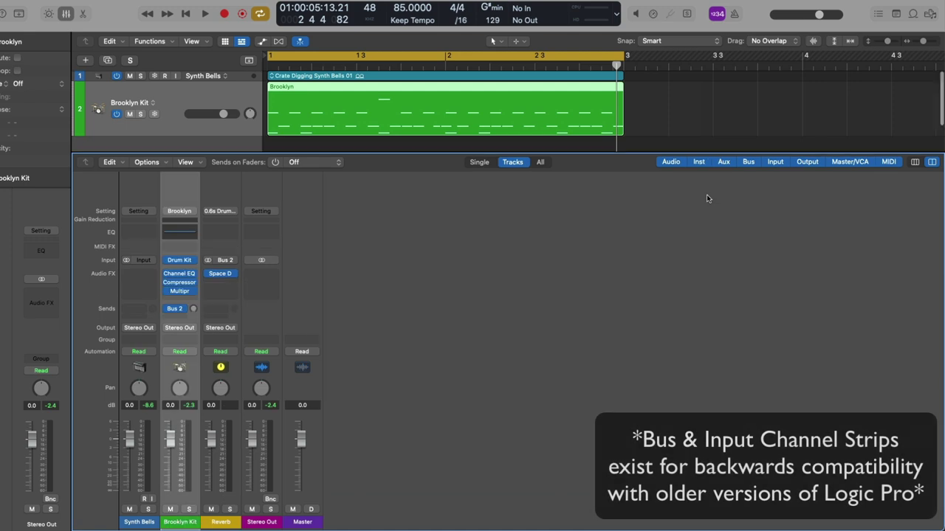
click(747, 162)
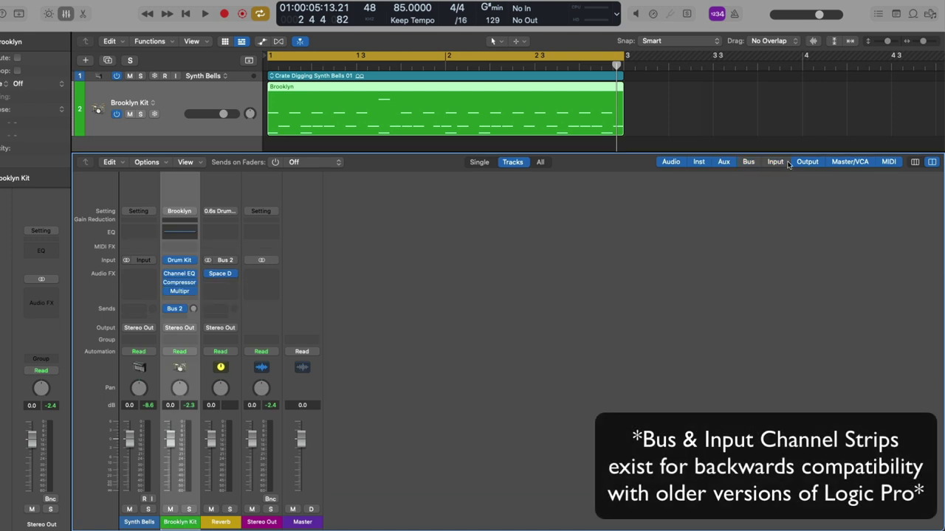
click(842, 163)
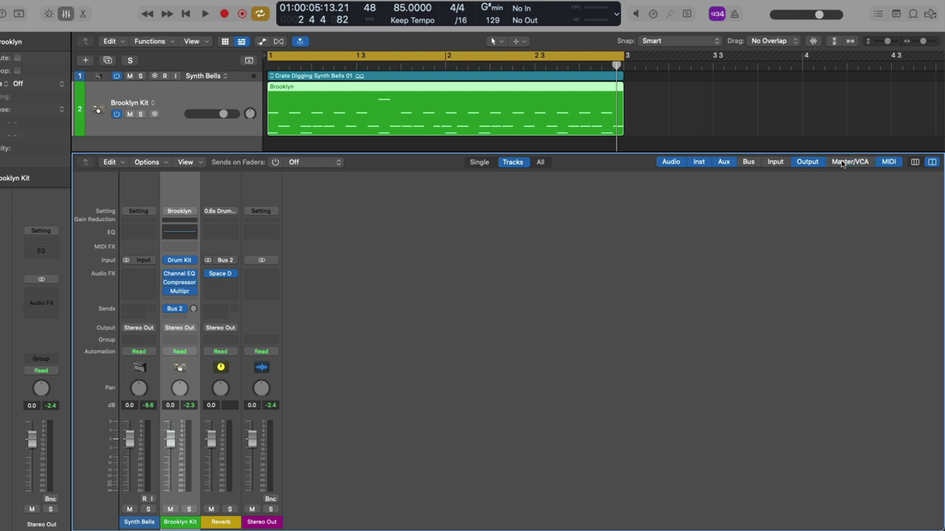
click(841, 163)
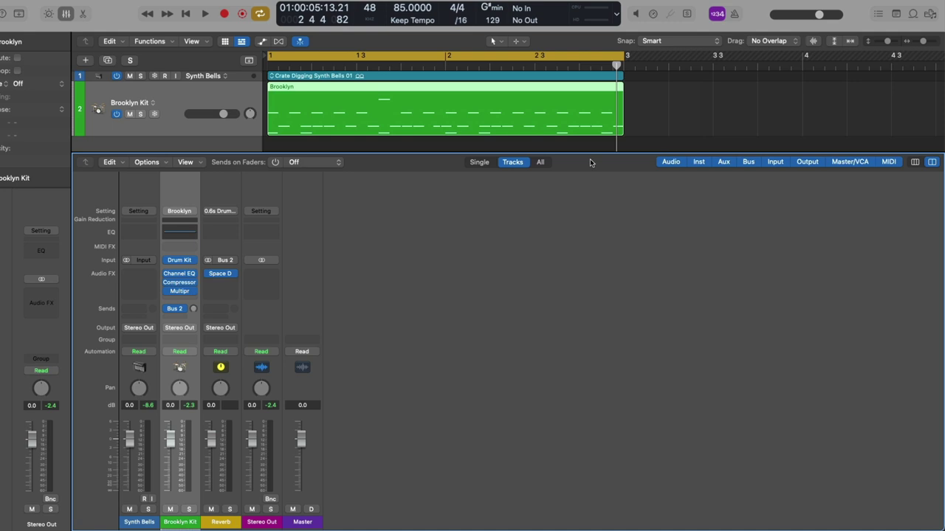
Show all channel strips in the mixer and play the loop while toggling the metronome to examine the Click channel.
click(541, 162)
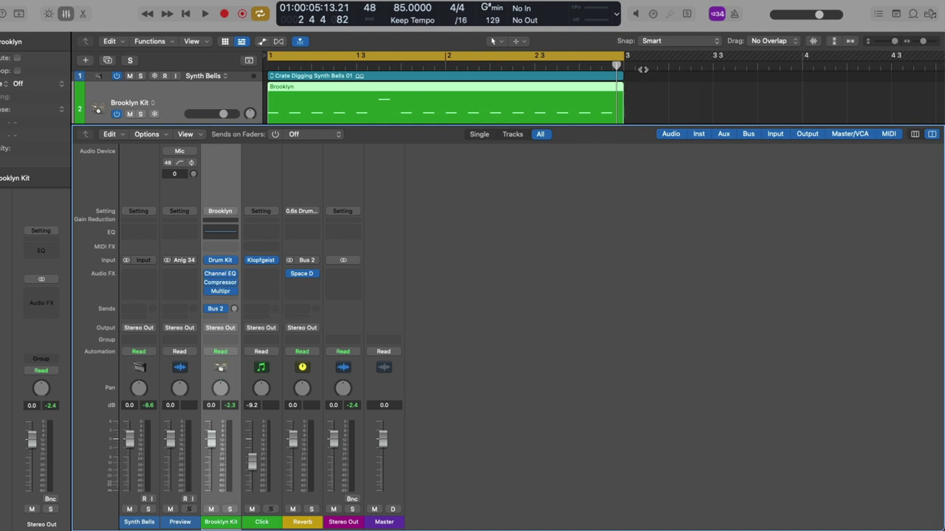
key(k)
key(space)
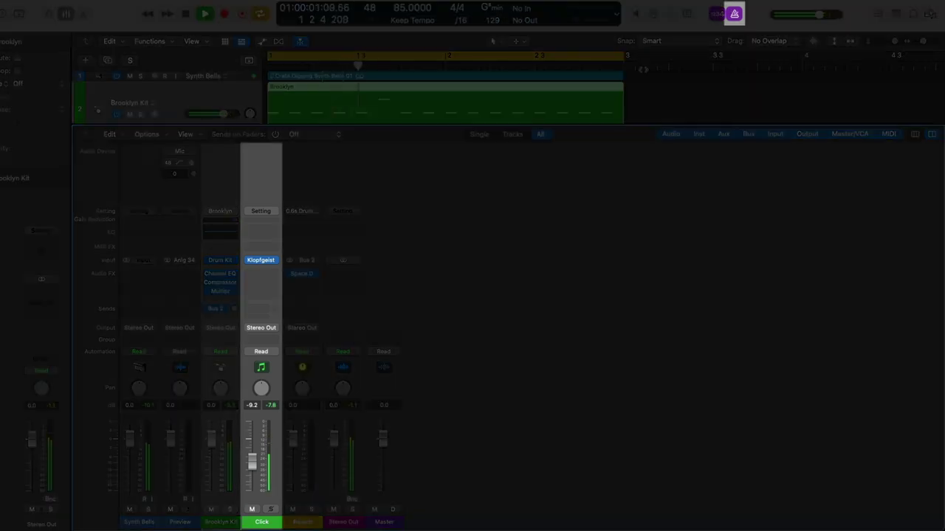
key(k)
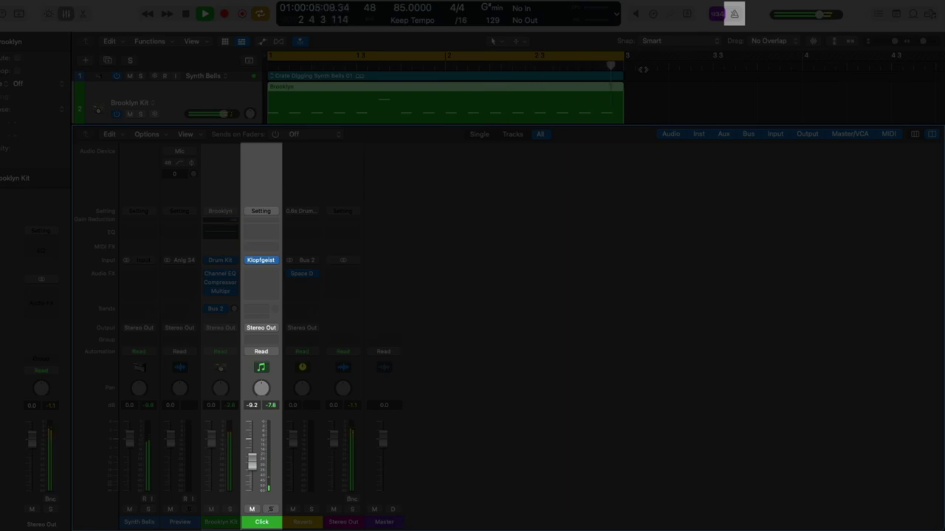
key(k)
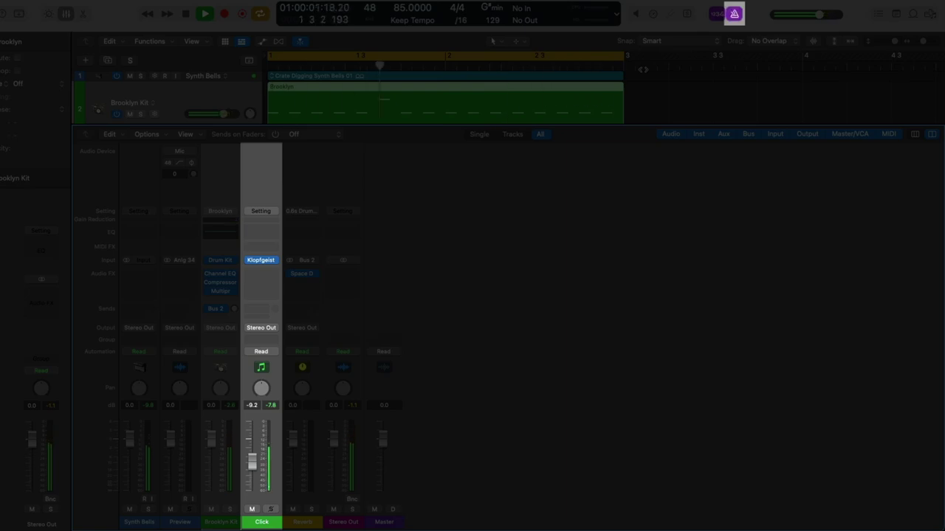
key(space)
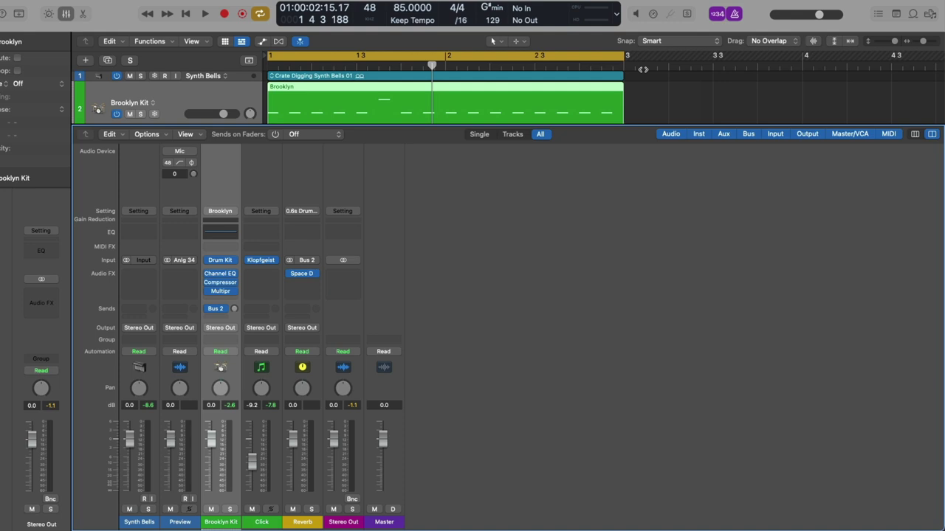
Preview the Beachside Drumset 20 loop in the Loop Browser to examine the Preview channel, and close the browser.
key(o)
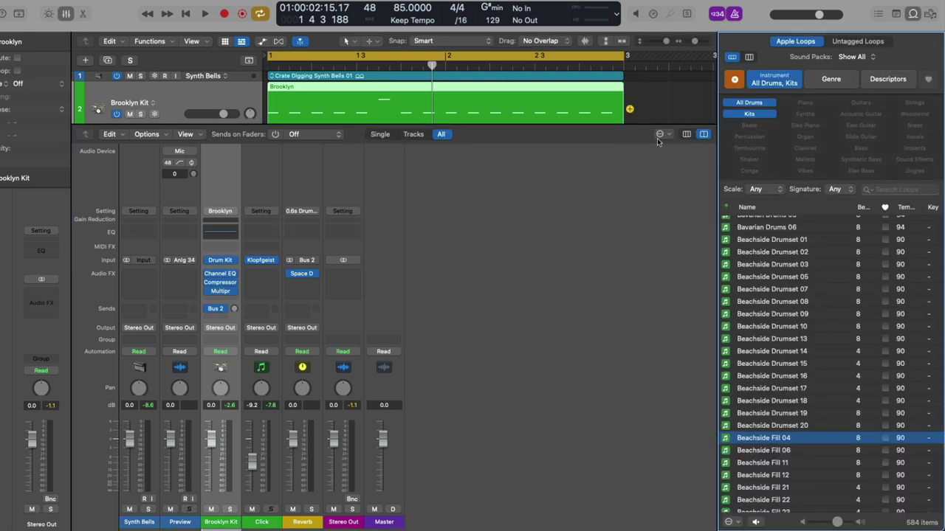
click(739, 426)
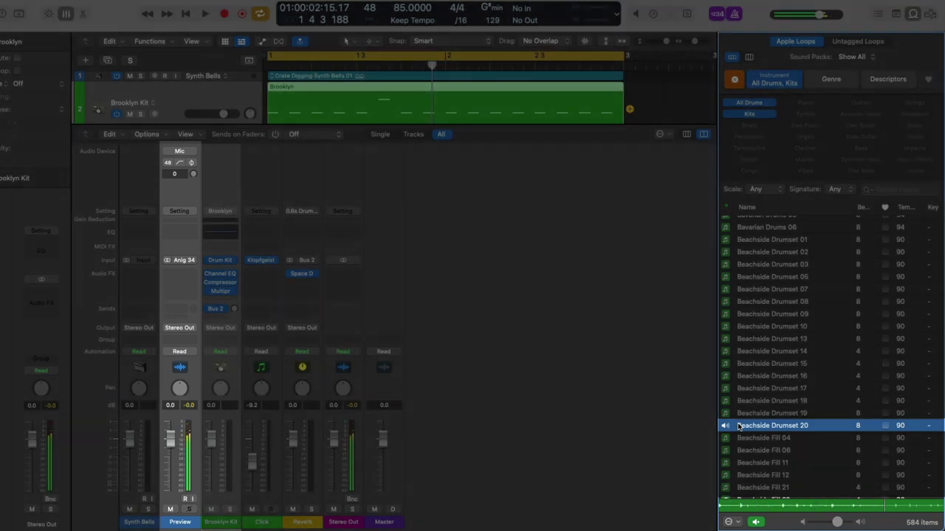
click(738, 426)
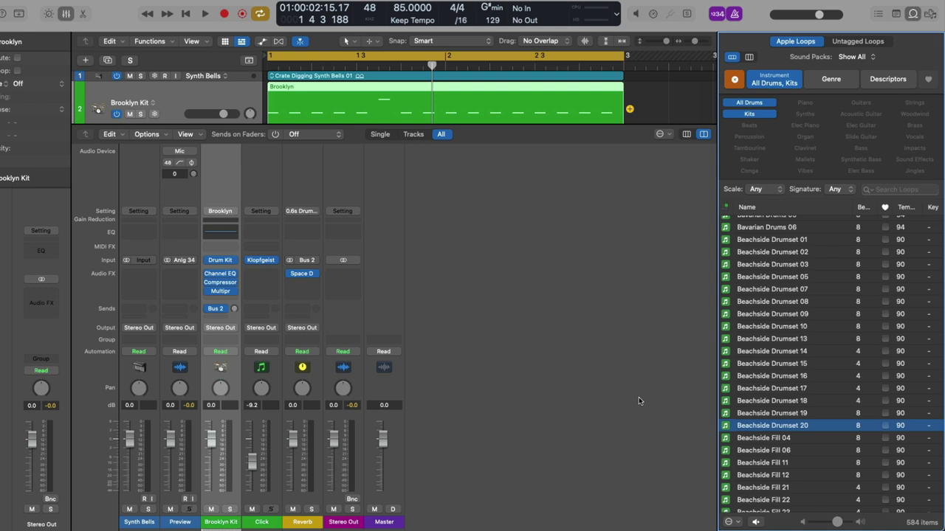
key(o)
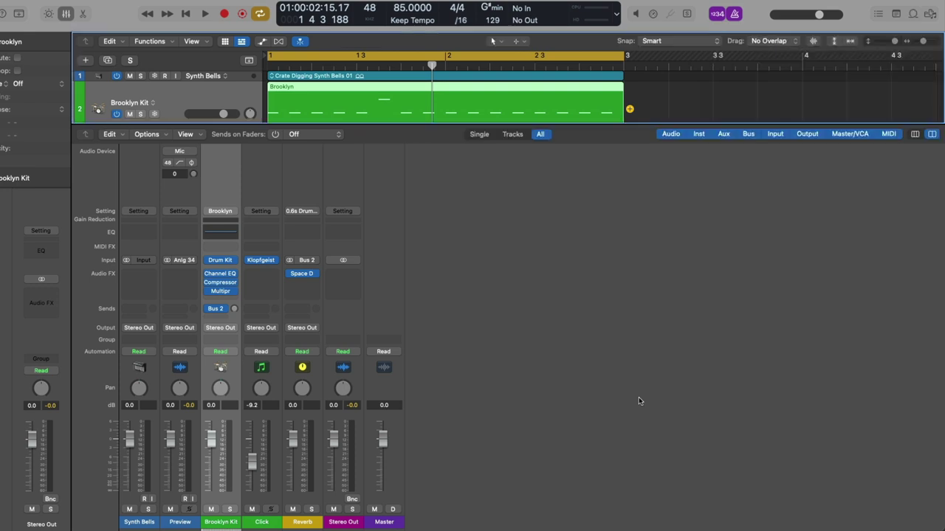
Examine the signal flow of the Brooklyn Kit and Synth Bells tracks in the mixer's Single view, and return to Tracks view.
click(486, 134)
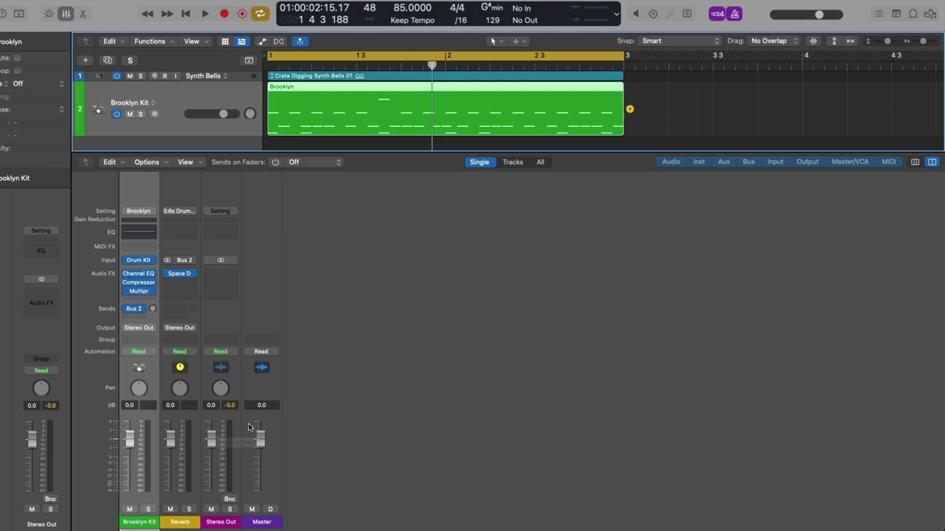
click(217, 76)
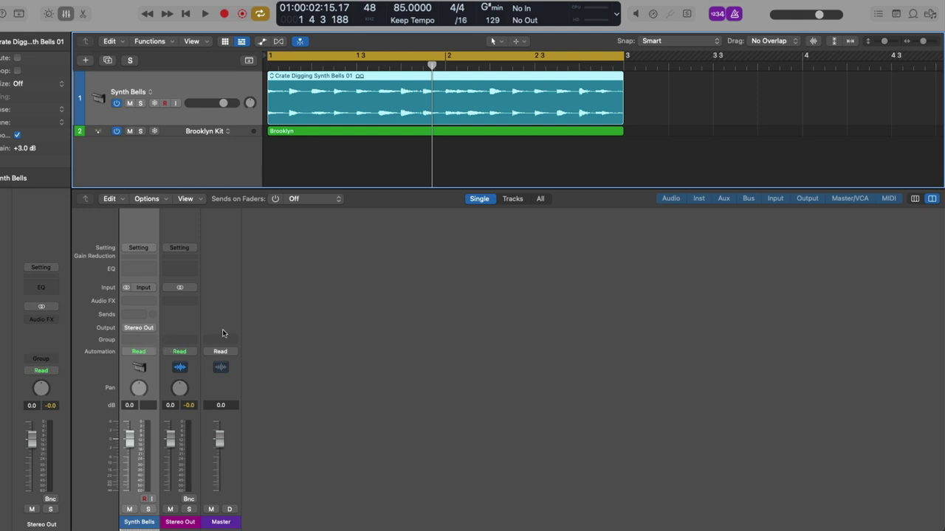
click(511, 199)
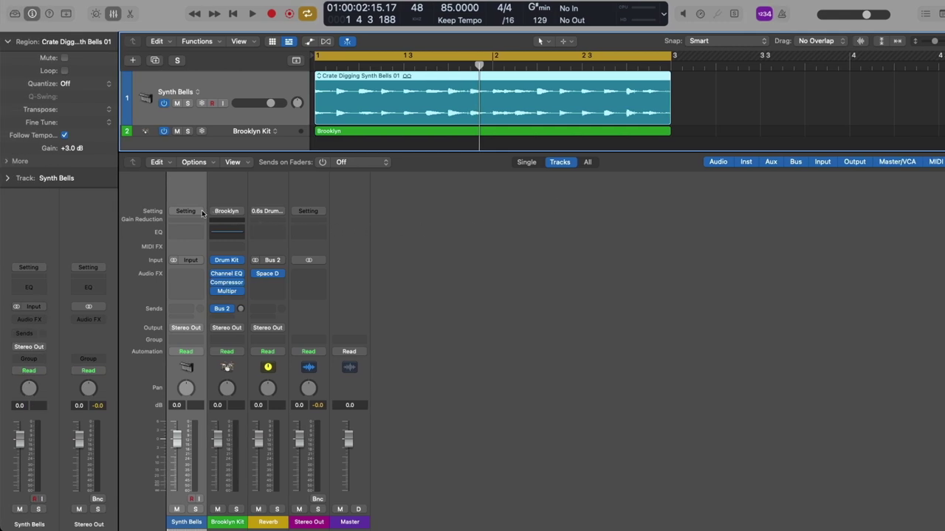
Open the Library for the Synth Bells channel strip's setting and browse the 06 Studio Instruments category.
click(202, 213)
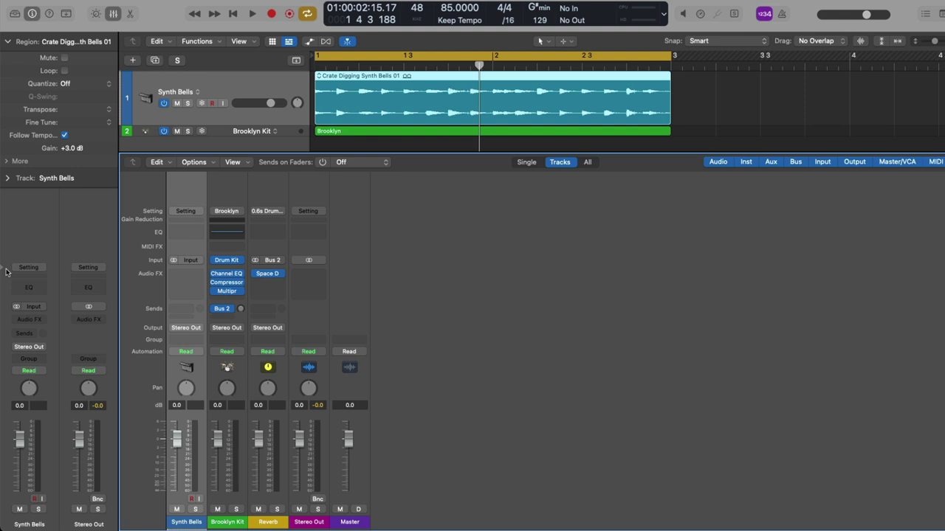
key(y)
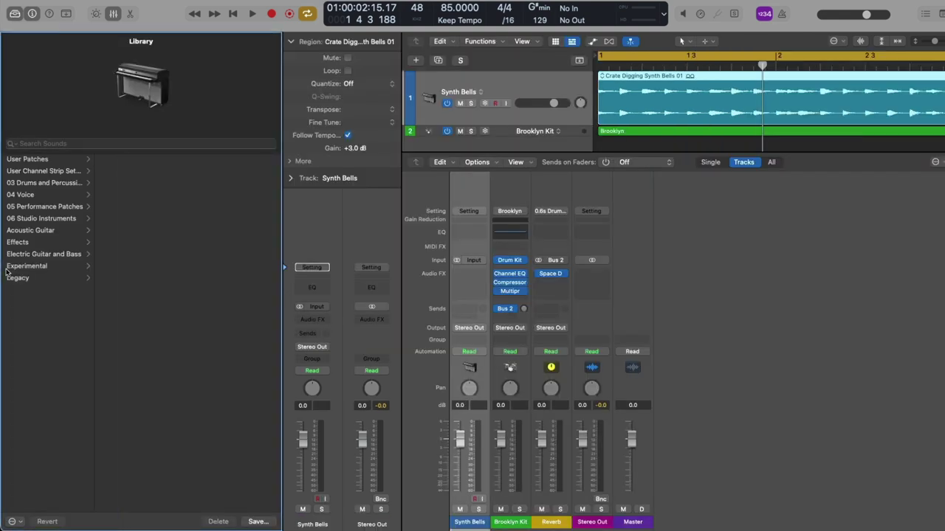
click(37, 220)
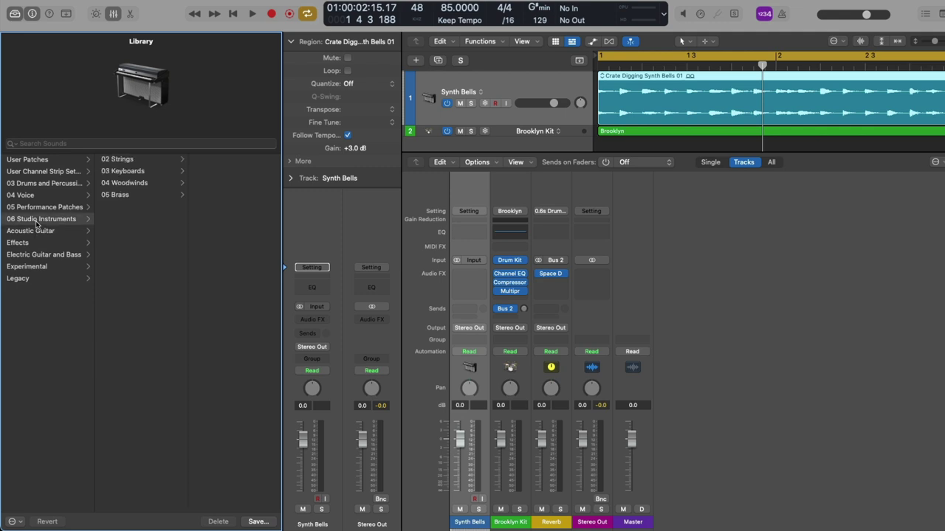
Load the Grand Piano setting from 03 Keyboards onto the Synth Bells channel strip.
click(135, 174)
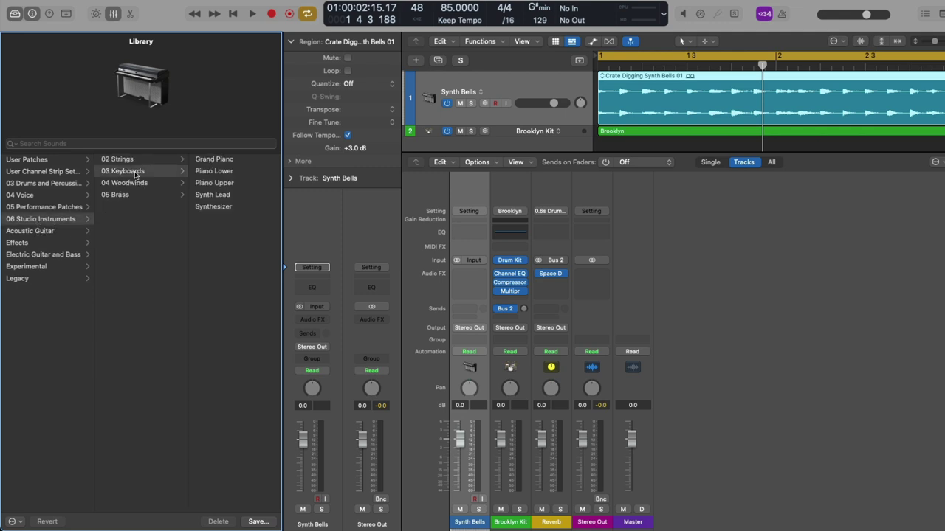
click(203, 159)
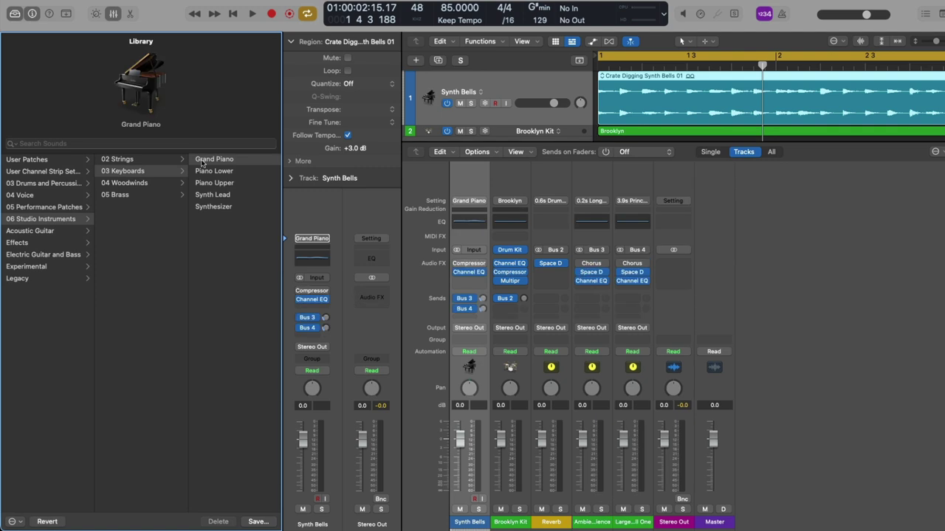
Switch the Synth Bells channel strip to the next channel strip setting and back with the previous-setting command.
click(461, 204)
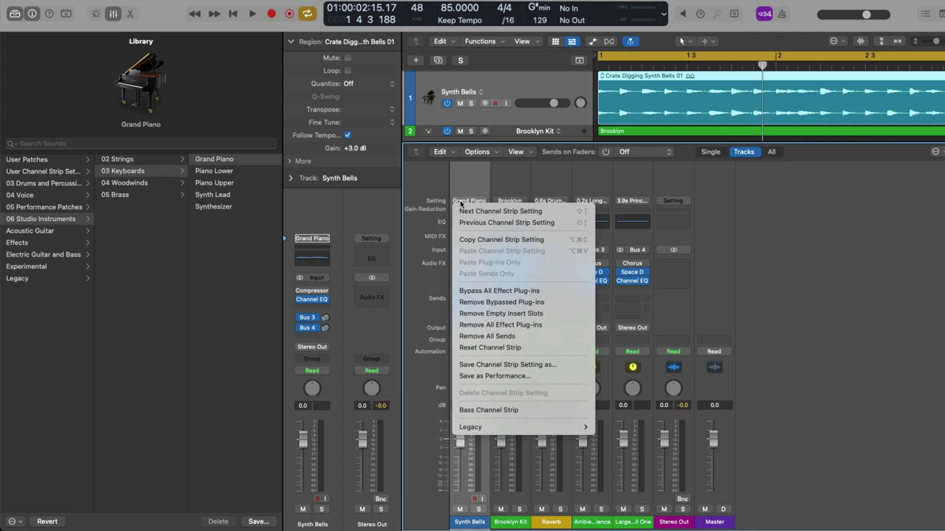
click(462, 211)
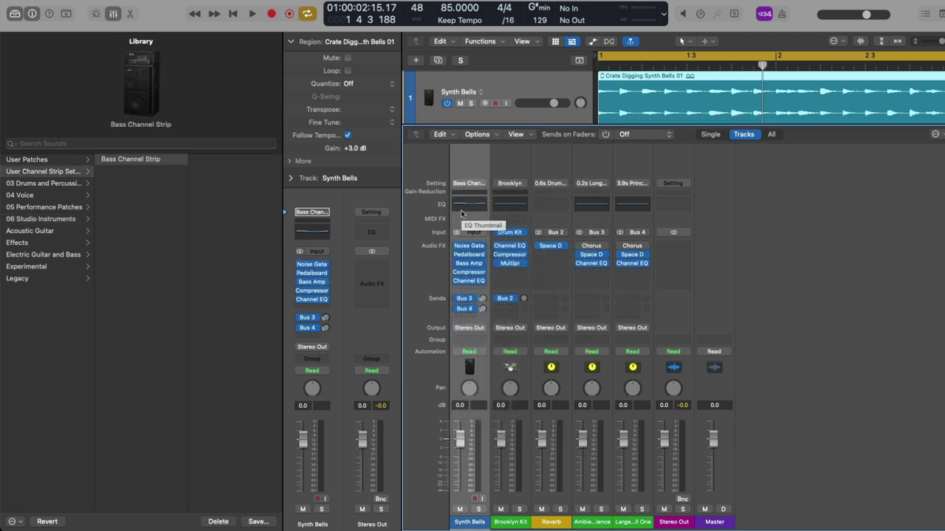
click(466, 188)
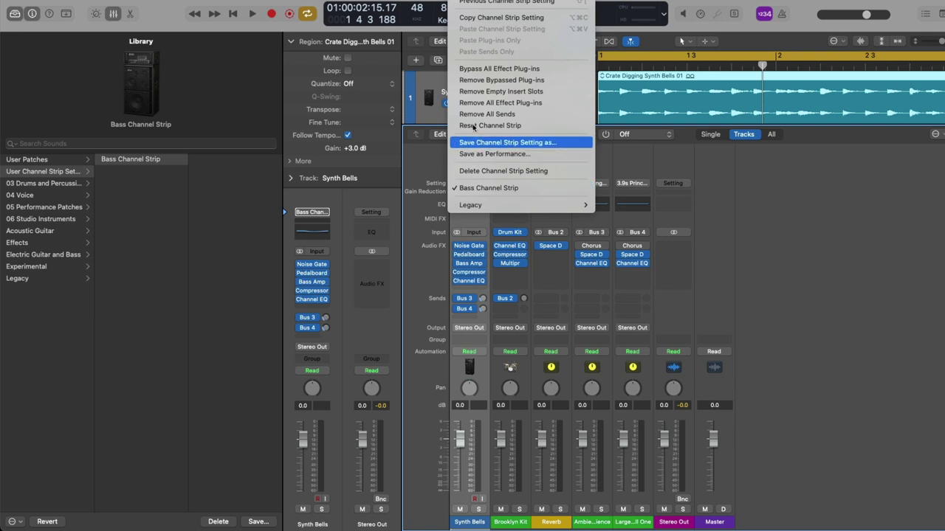
key(Escape)
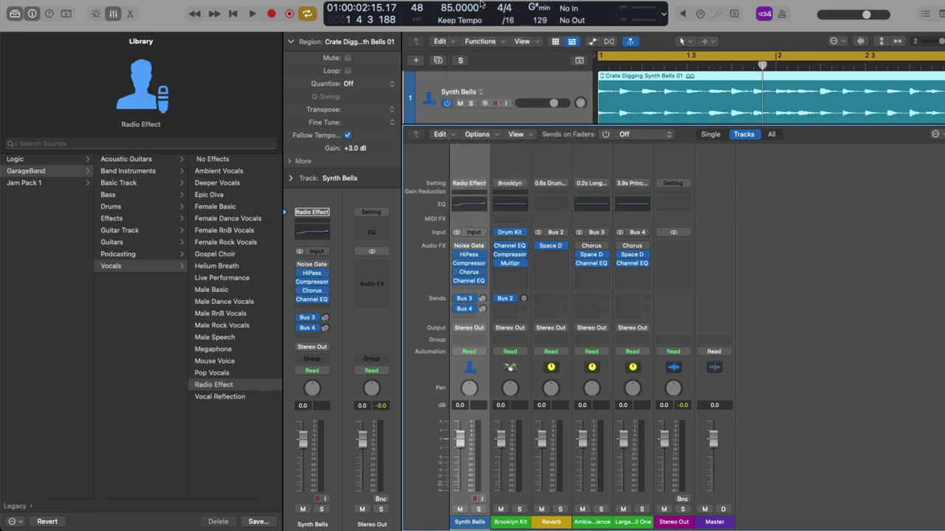
Bypass all effect plug-ins on the Synth Bells channel strip and switch the bypass off again.
click(464, 187)
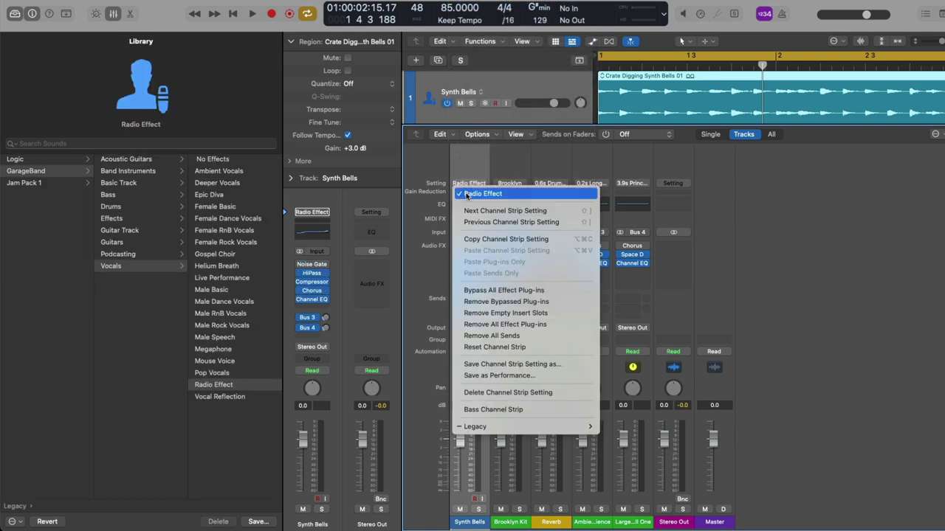
click(471, 289)
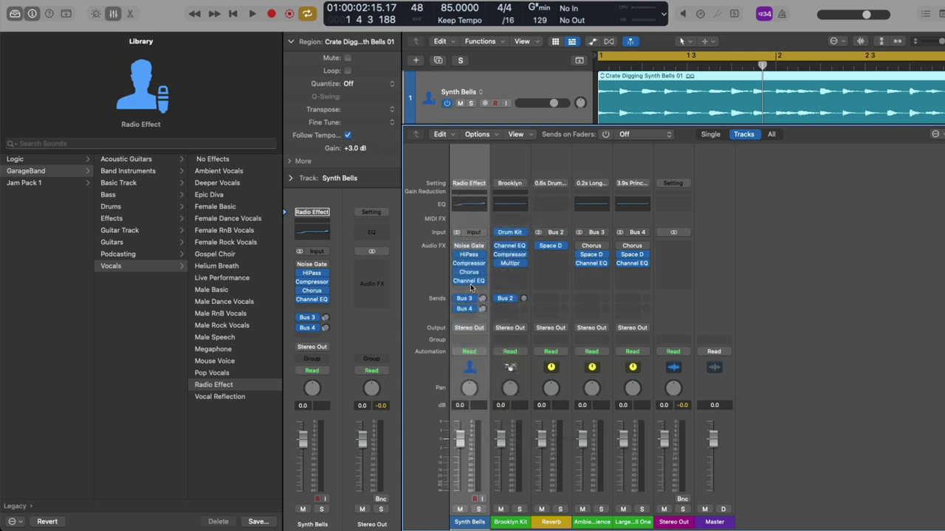
click(470, 184)
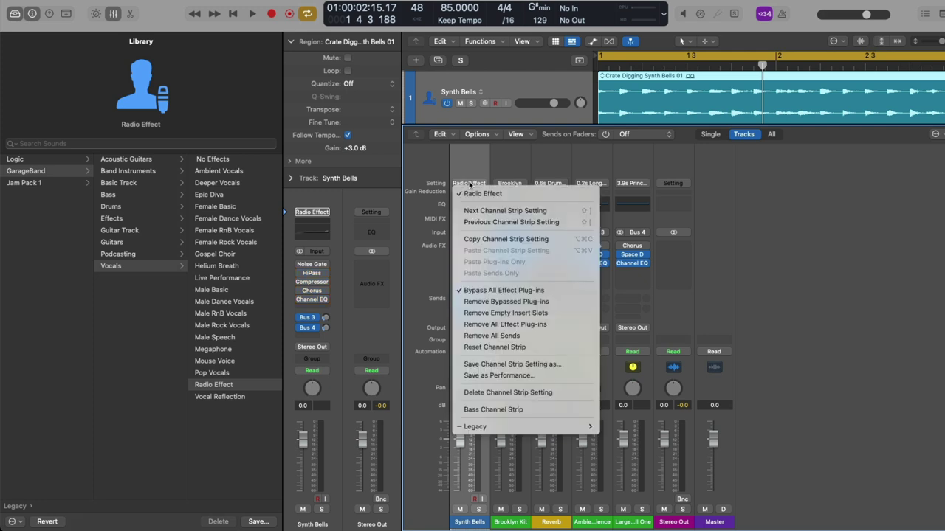
click(467, 289)
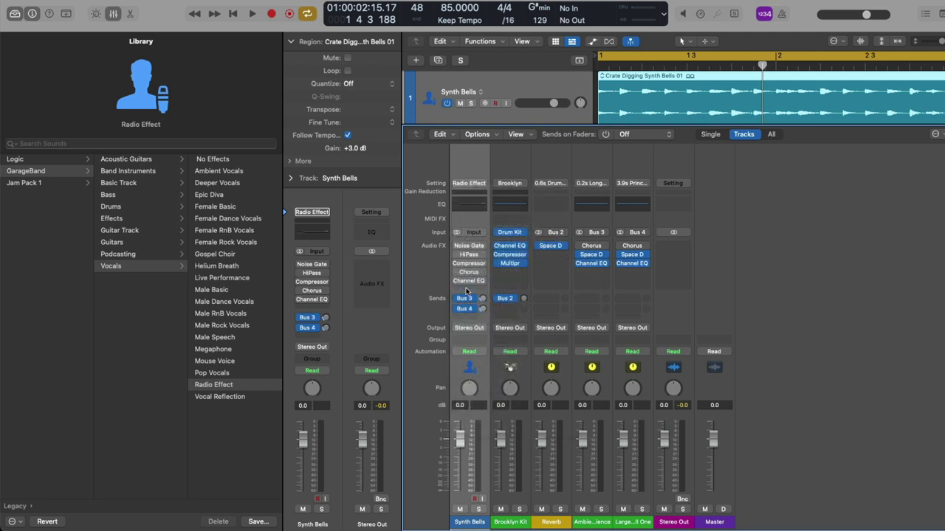
Remove the bypassed plug-ins and the empty insert slots from the Synth Bells channel strip.
click(469, 184)
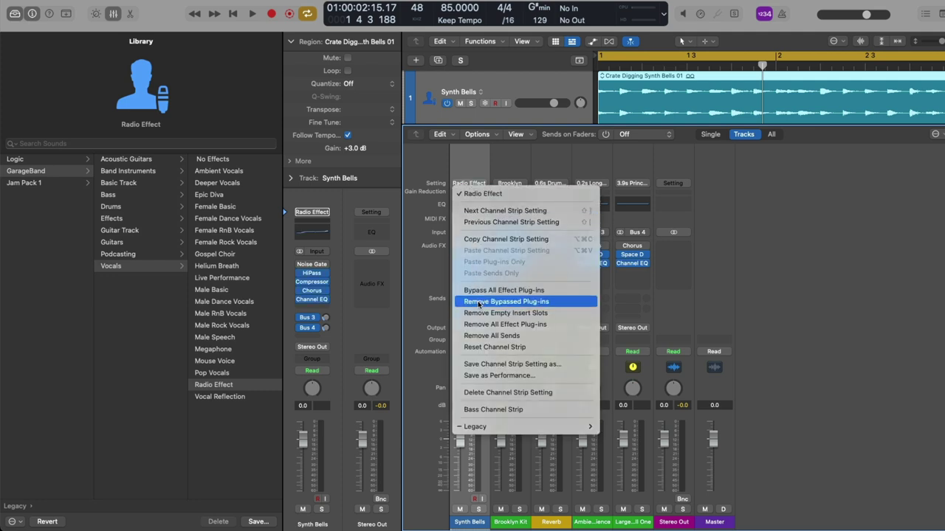
click(479, 302)
click(479, 186)
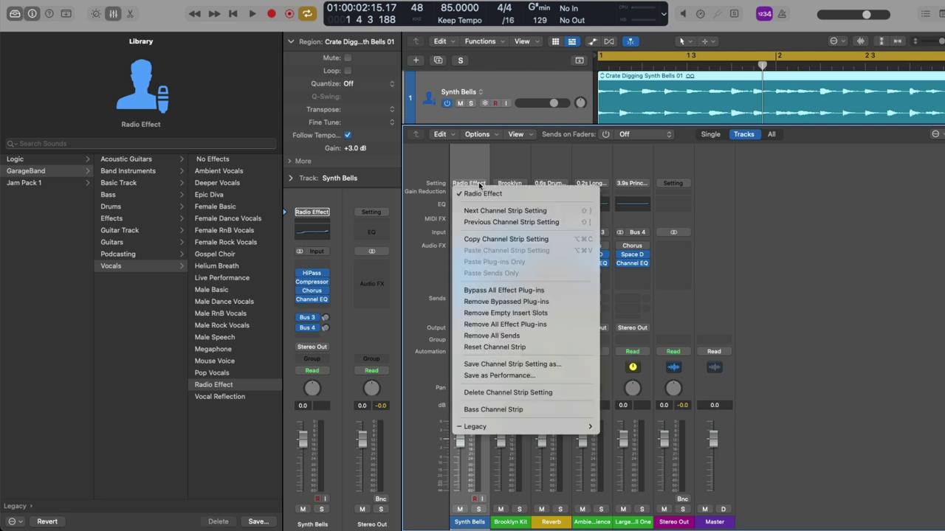
click(478, 312)
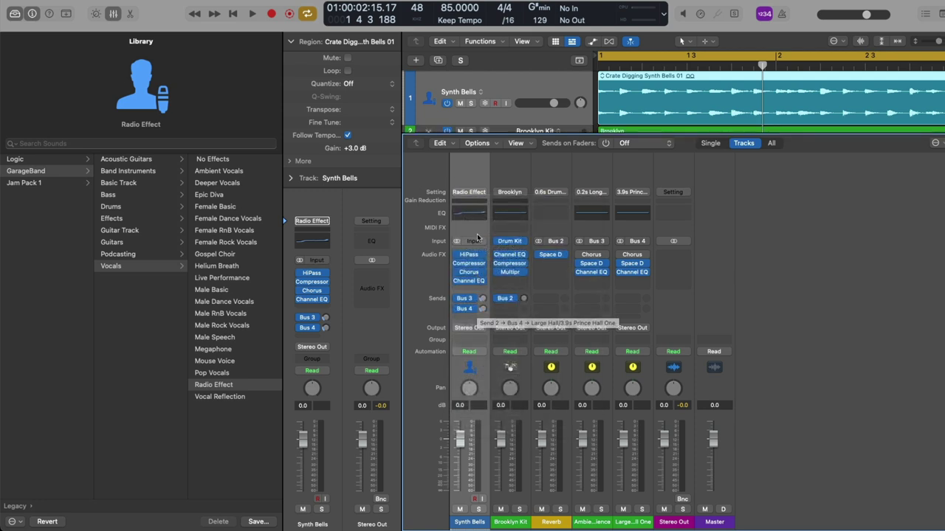
Choose the legacy Logic setting Male Creamy Lead Vocal for the Synth Bells channel strip and close the Library.
click(480, 194)
mouse_move(480, 435)
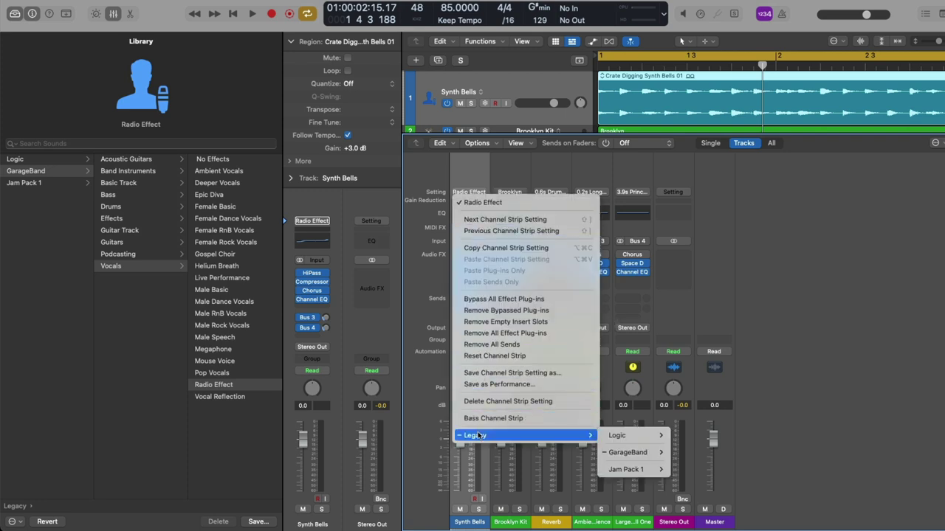
mouse_move(605, 435)
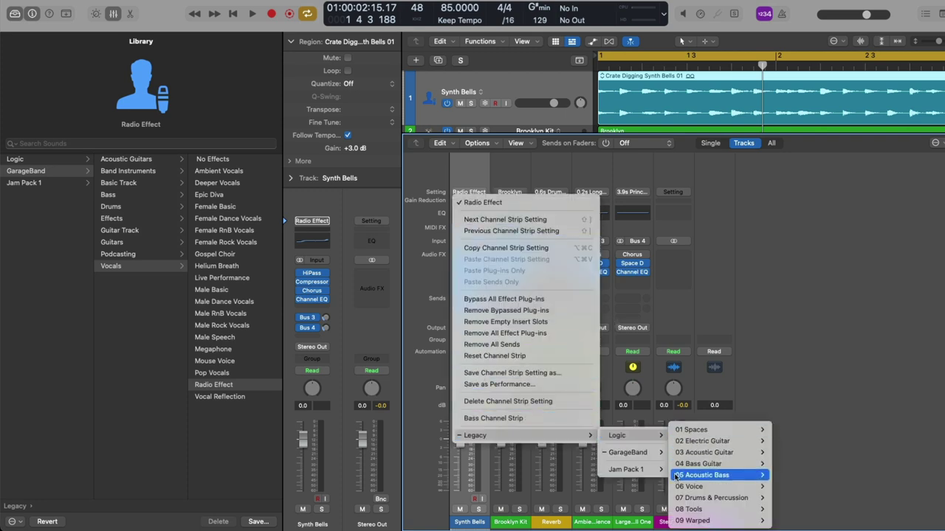
mouse_move(709, 487)
mouse_move(827, 499)
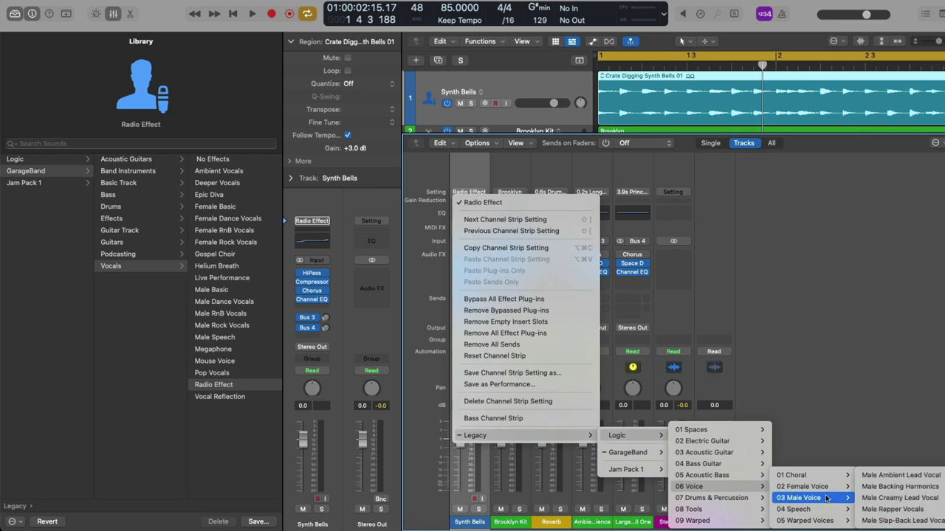
click(869, 497)
key(y)
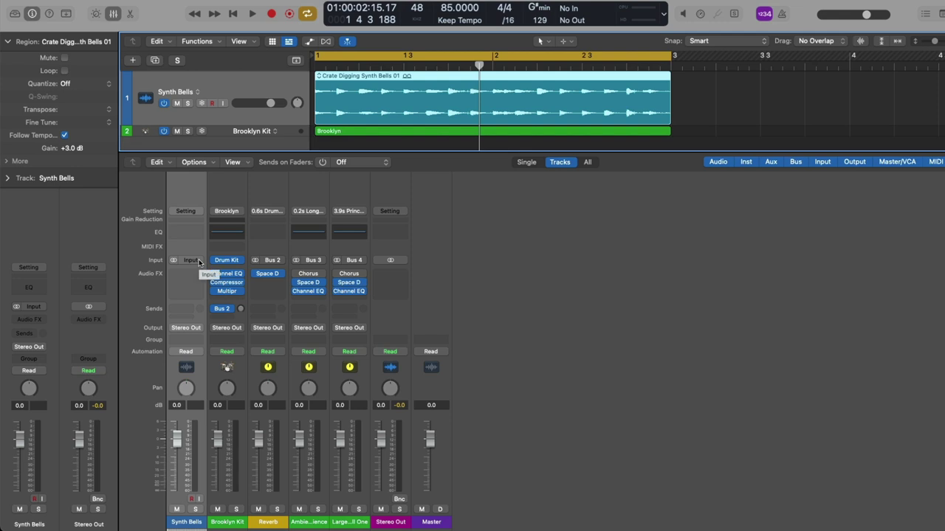
Examine the input choices available for the Synth Bells channel strip without changing its input.
click(194, 261)
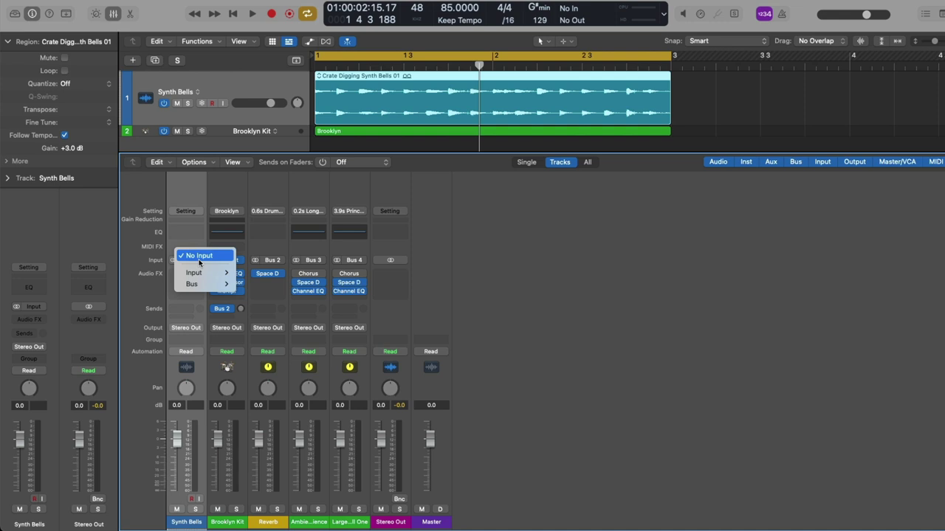
mouse_move(197, 274)
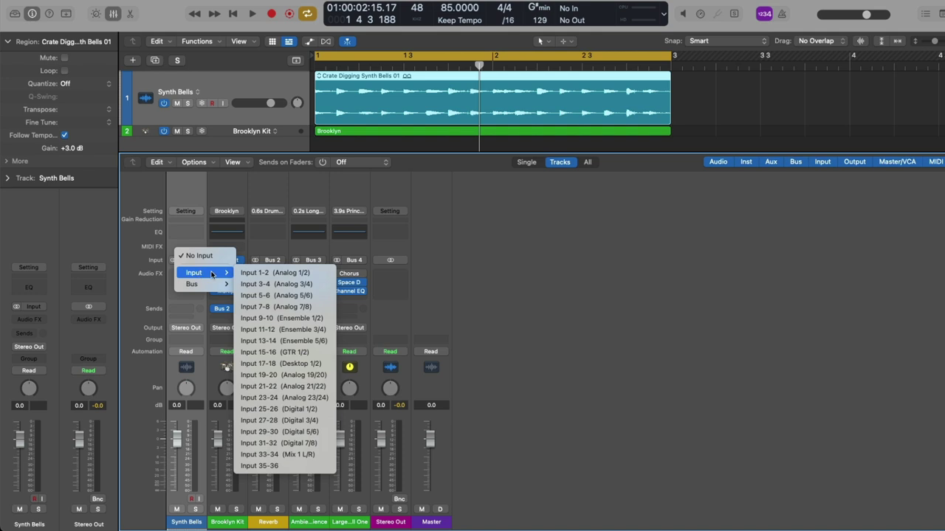
click(143, 266)
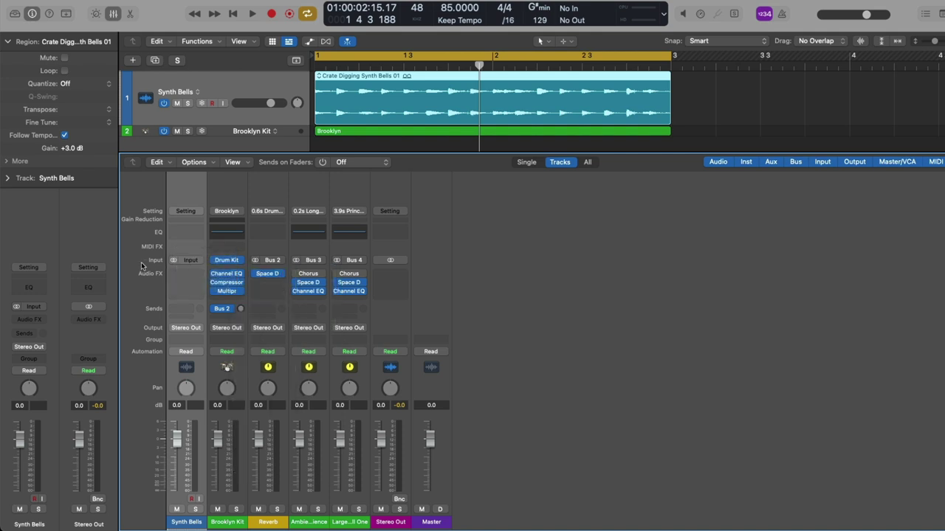
Remove the instrument plug-in from the Brooklyn Kit channel strip, insert Drum Kit Designer again and close its window.
mouse_move(244, 263)
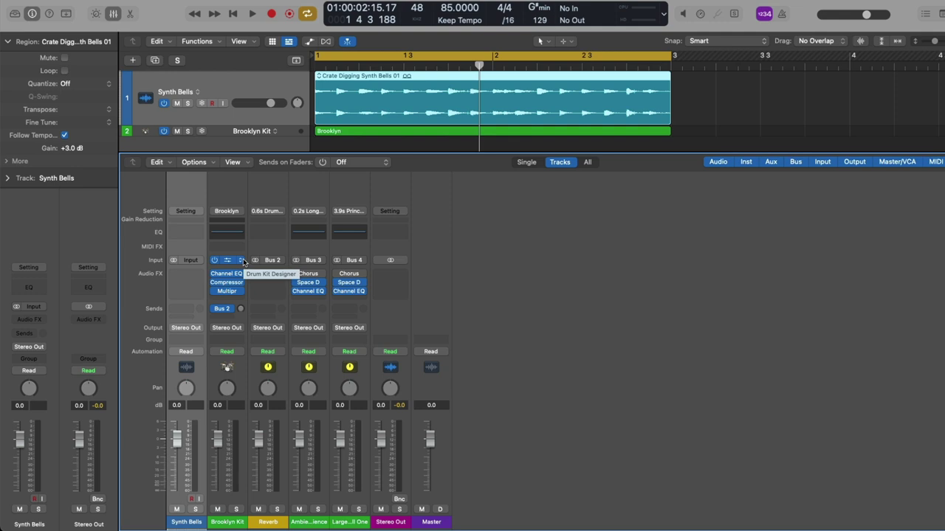
click(244, 262)
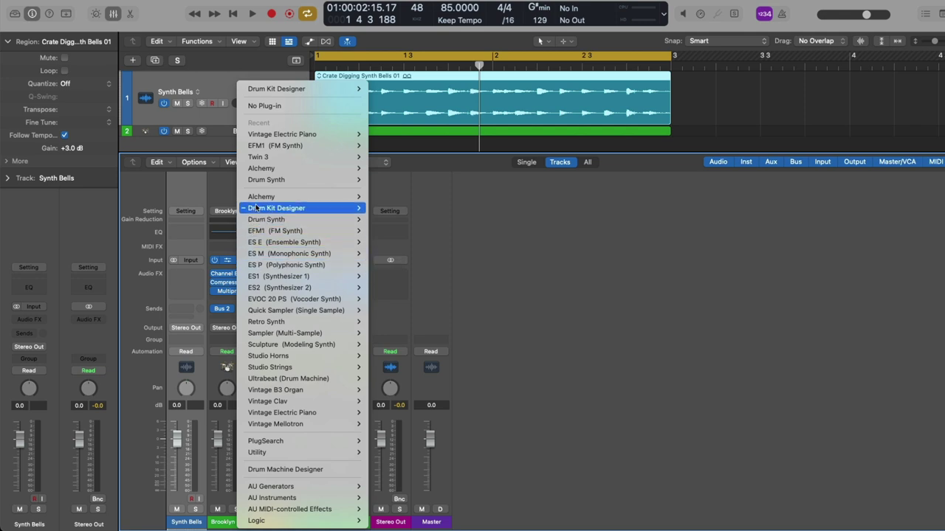
click(264, 107)
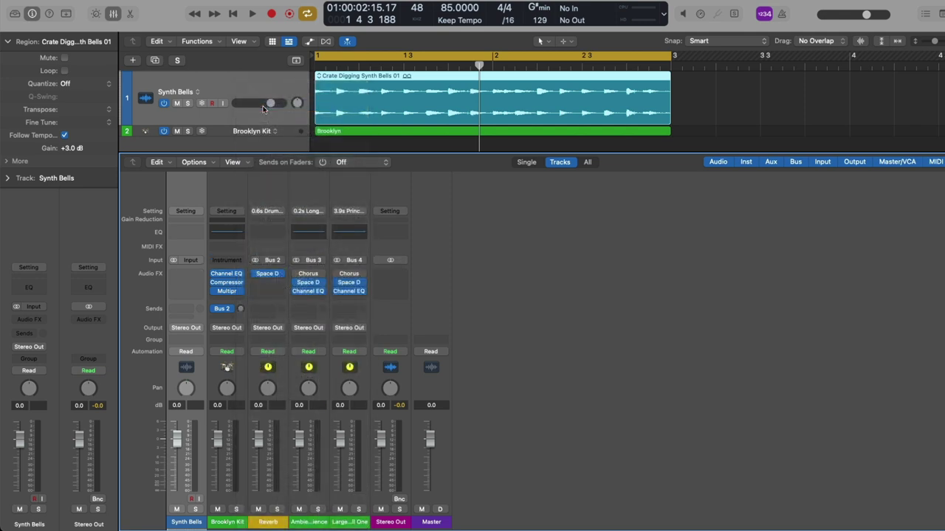
click(233, 261)
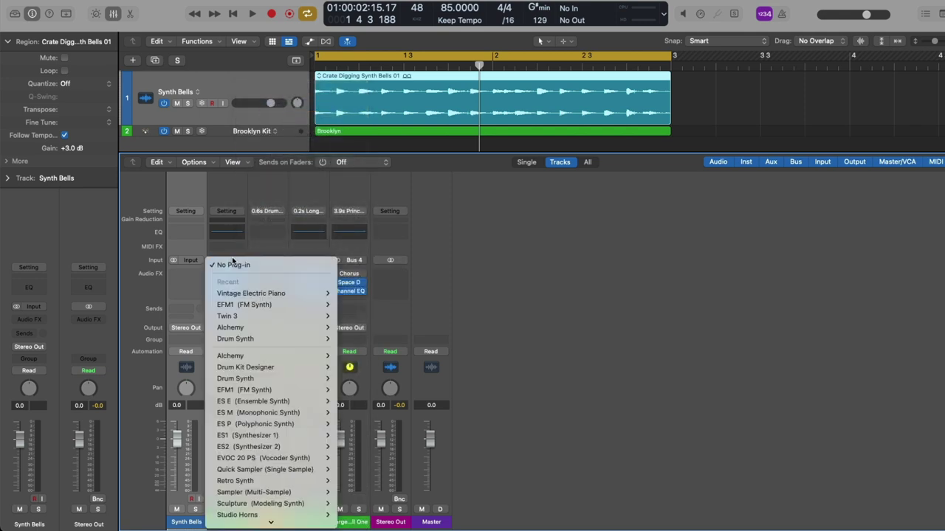
click(279, 367)
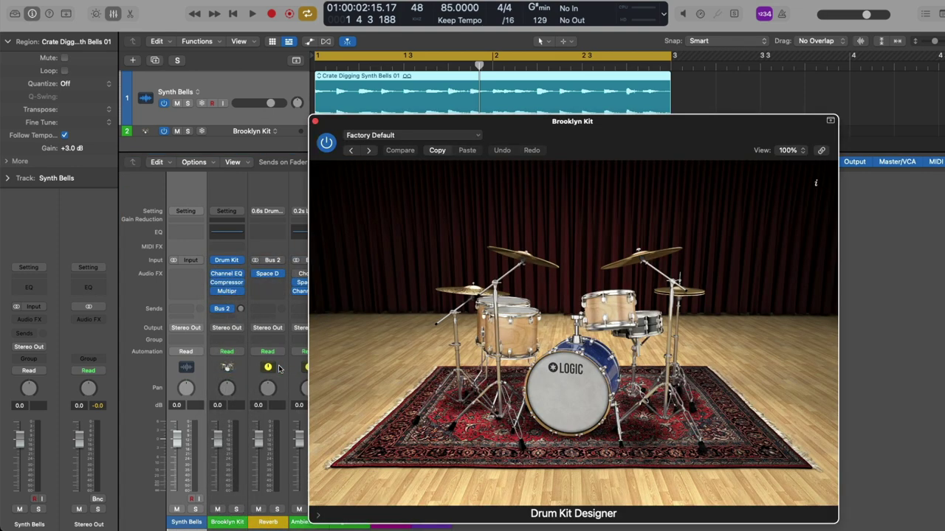
click(315, 120)
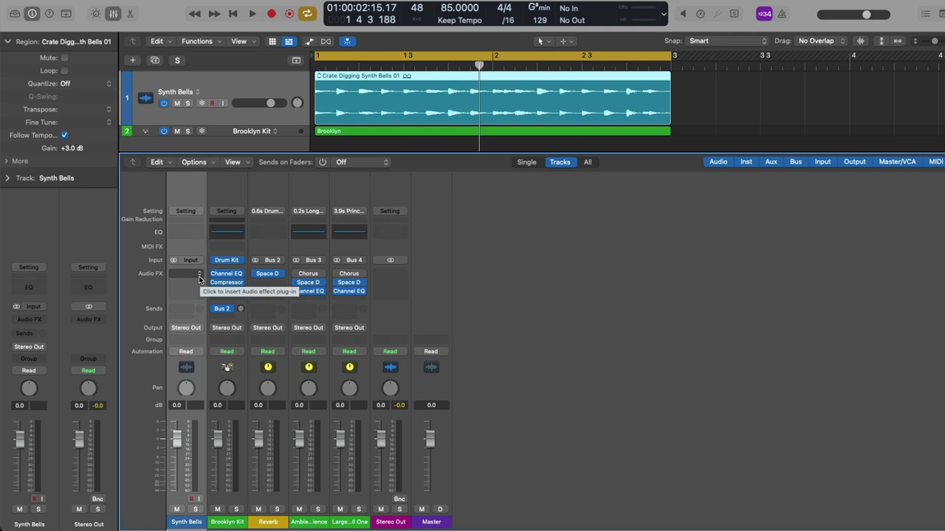
Insert a stereo ChromaVerb reverb in the first audio effect slot of the Synth Bells channel strip.
click(199, 278)
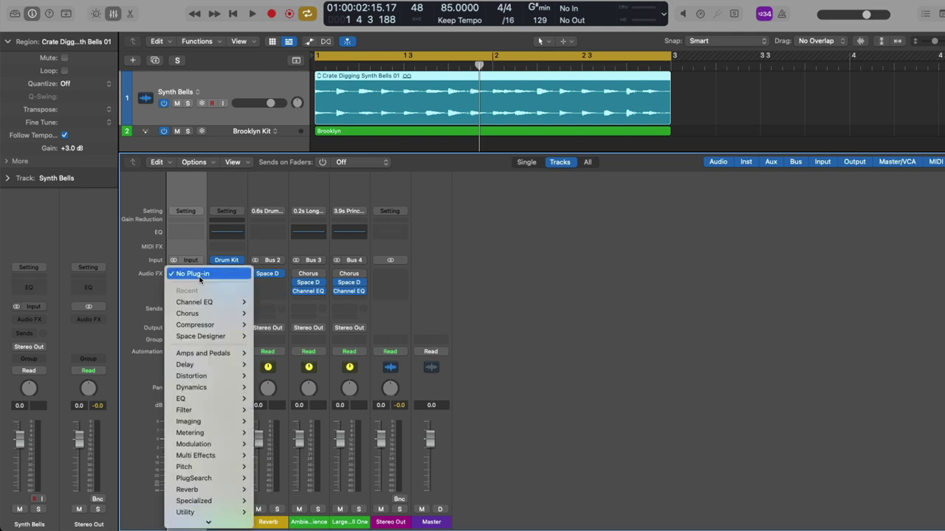
scroll(199, 279, down, 1)
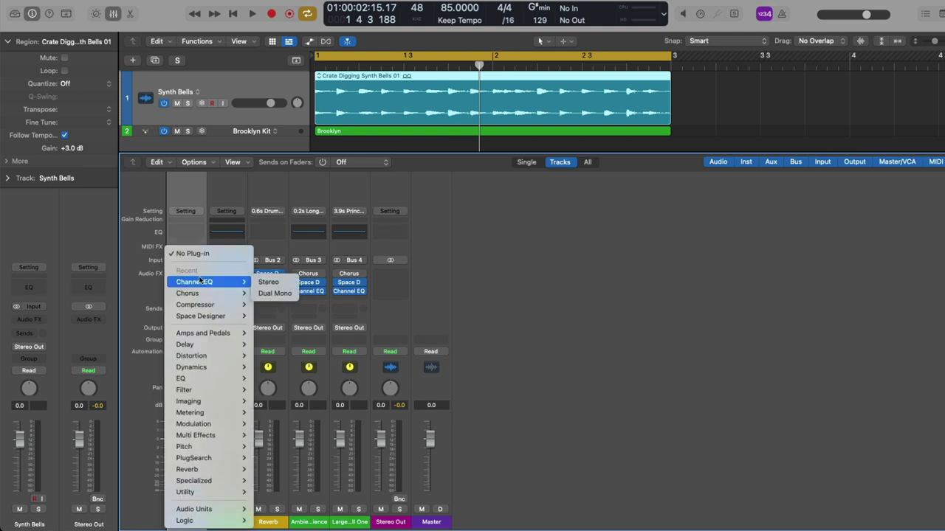
mouse_move(186, 471)
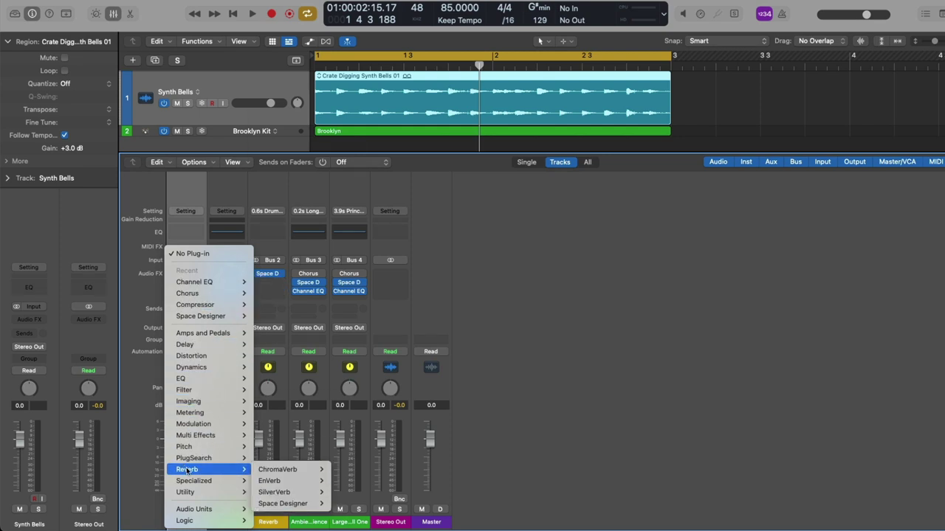
mouse_move(262, 472)
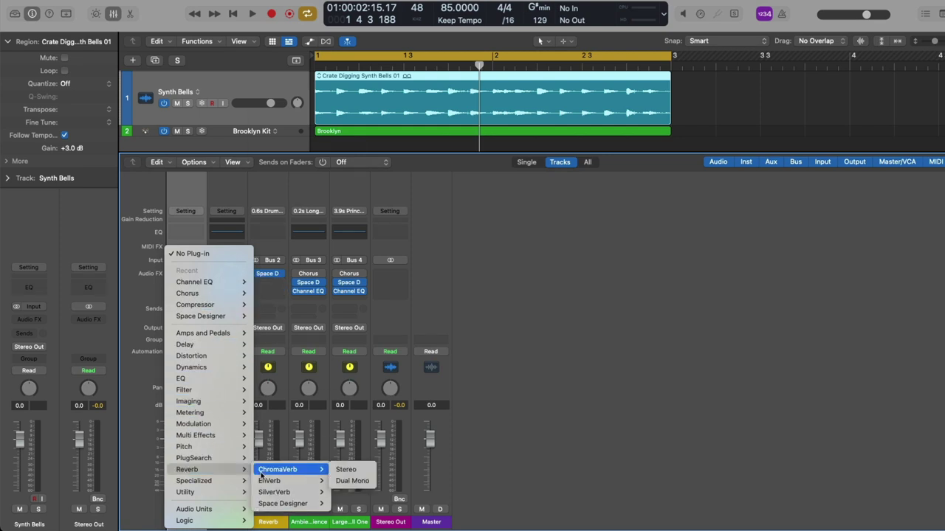
click(345, 470)
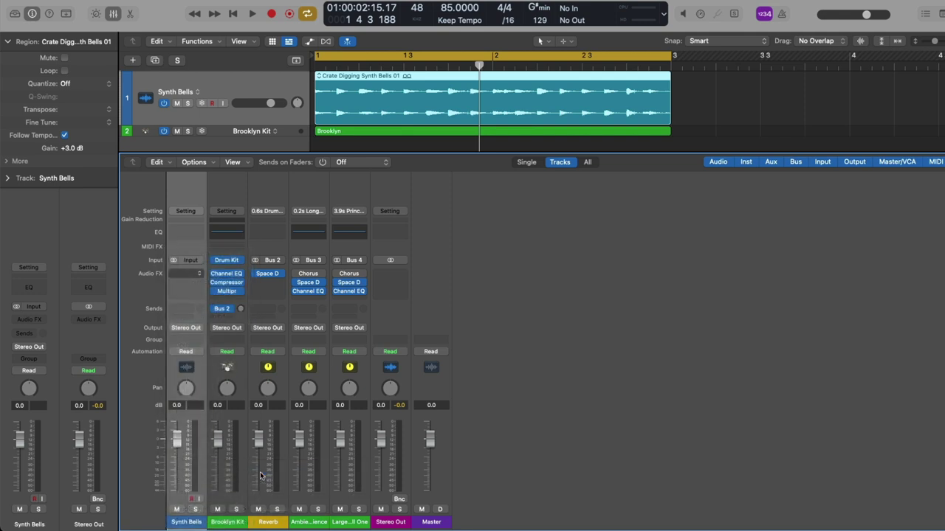
Solo the Synth Bells track, start playback and raise ChromaVerb's Wet level to 98%.
click(201, 509)
key(space)
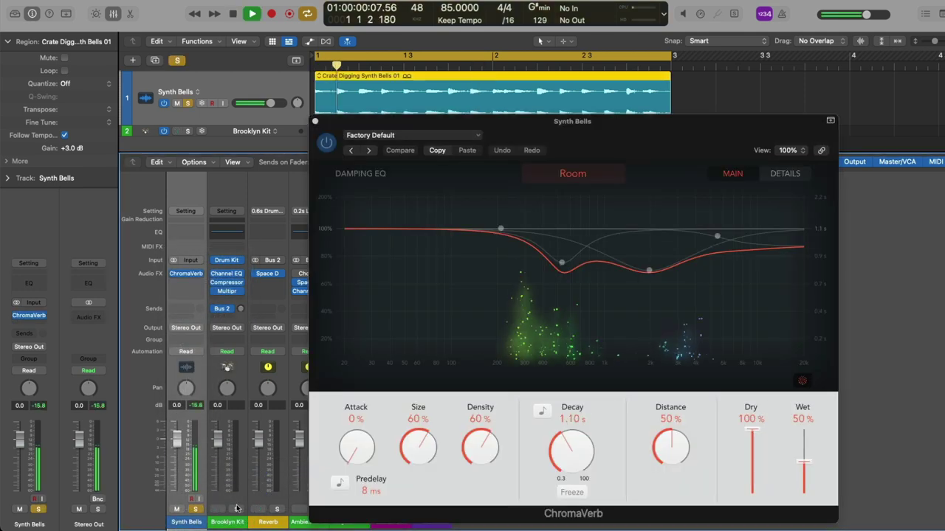
drag(804, 462, 805, 433)
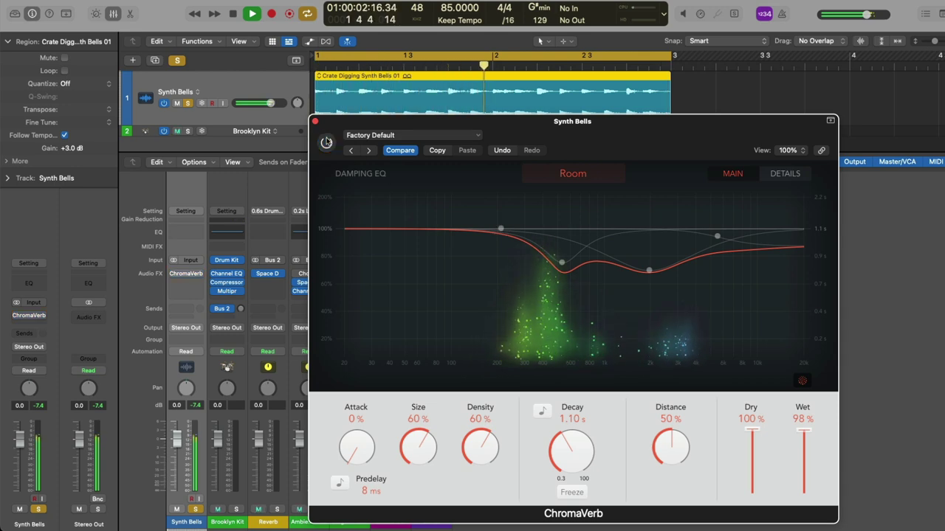
Bypass ChromaVerb and re-enable it during playback to compare the dry and reverberated sound.
click(326, 142)
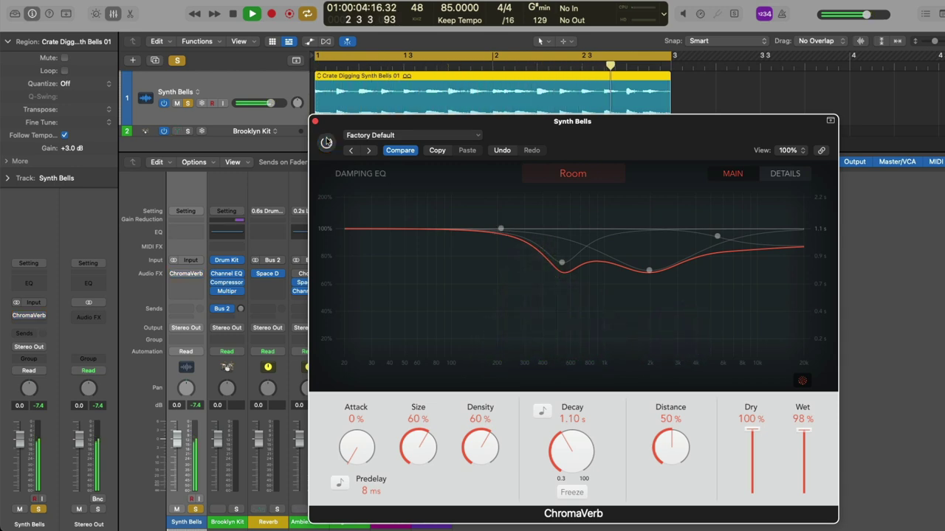
click(326, 142)
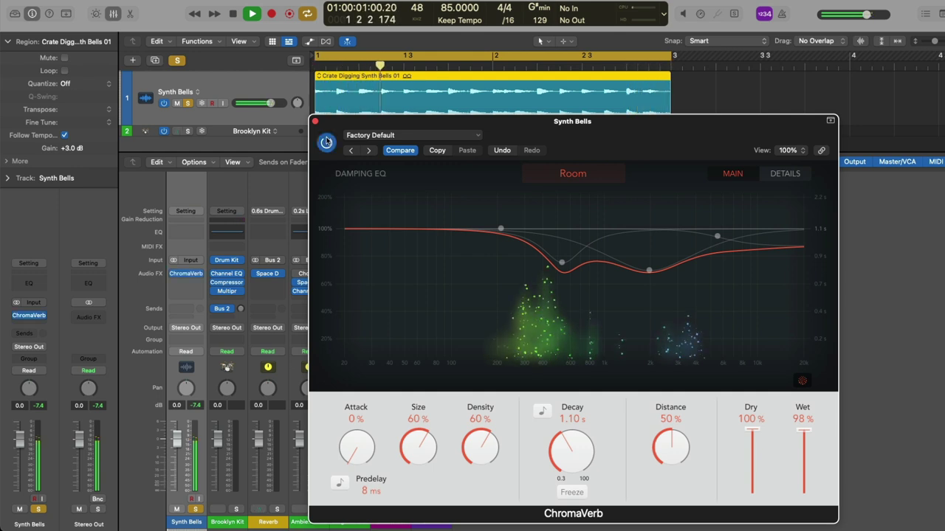
Stop playback, unsolo the Synth Bells track and close the ChromaVerb window.
key(space)
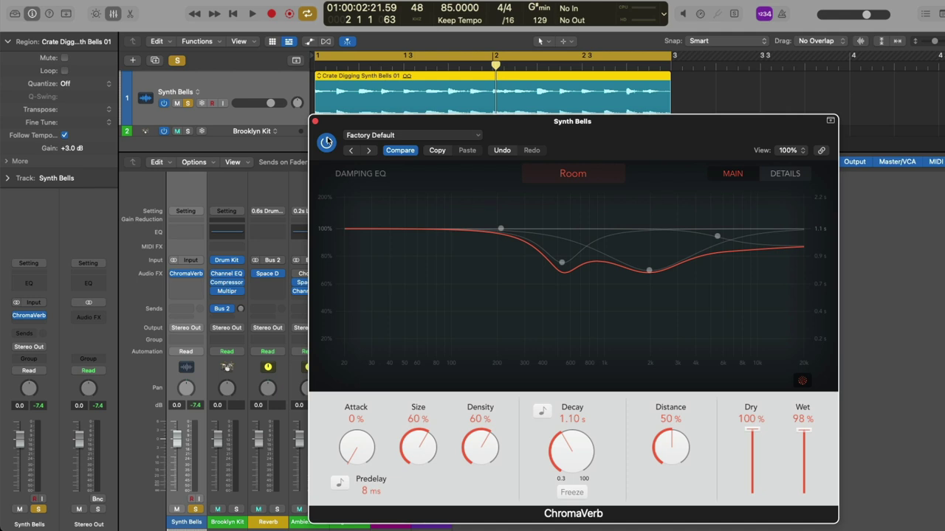
click(196, 105)
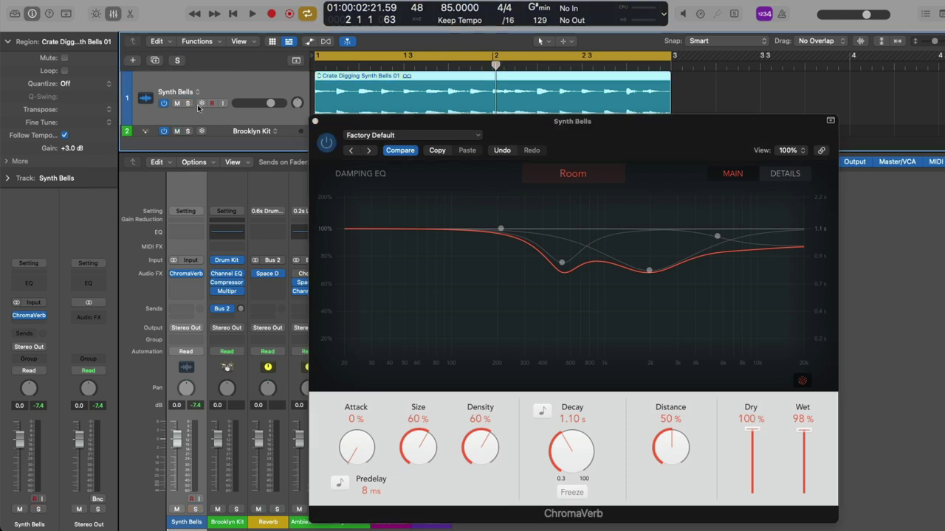
click(315, 120)
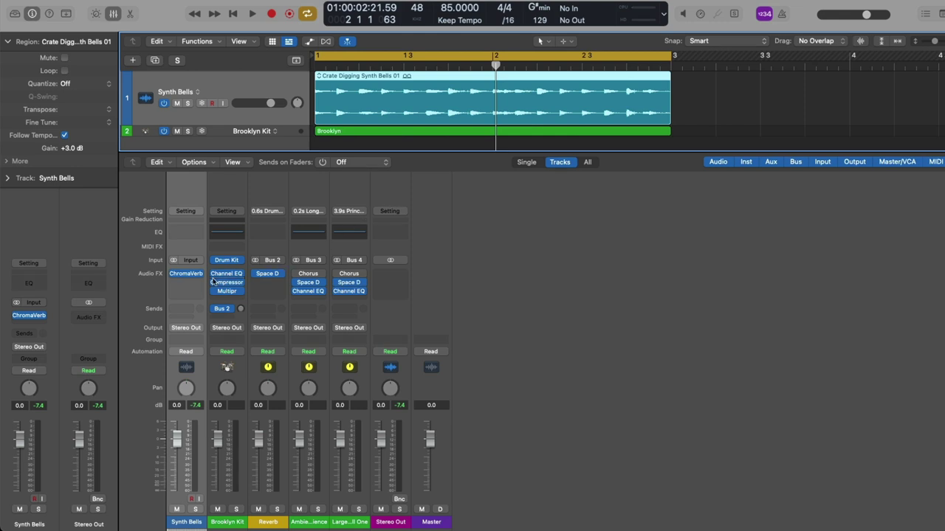
Toggle ChromaVerb's bypass and window from the Synth Bells effect slot, and remove the plug-in from the strip.
click(174, 274)
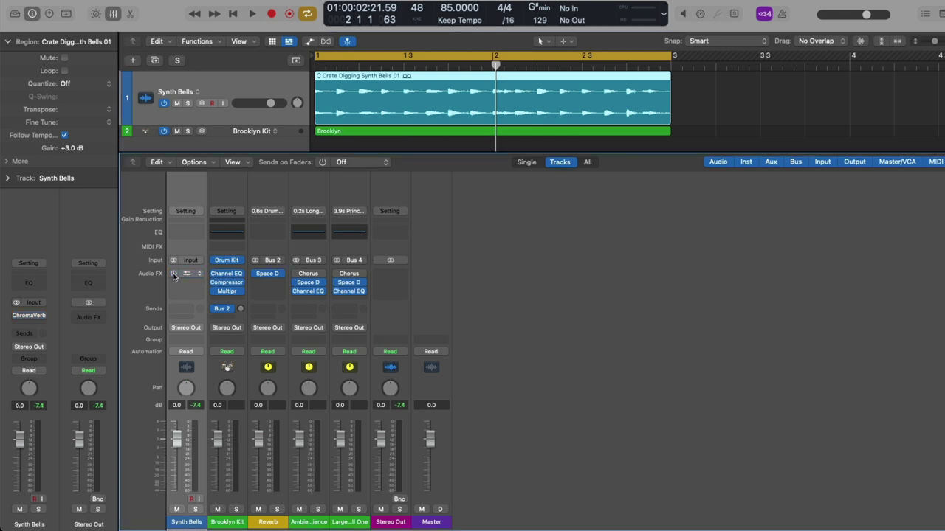
click(174, 274)
click(185, 273)
click(185, 272)
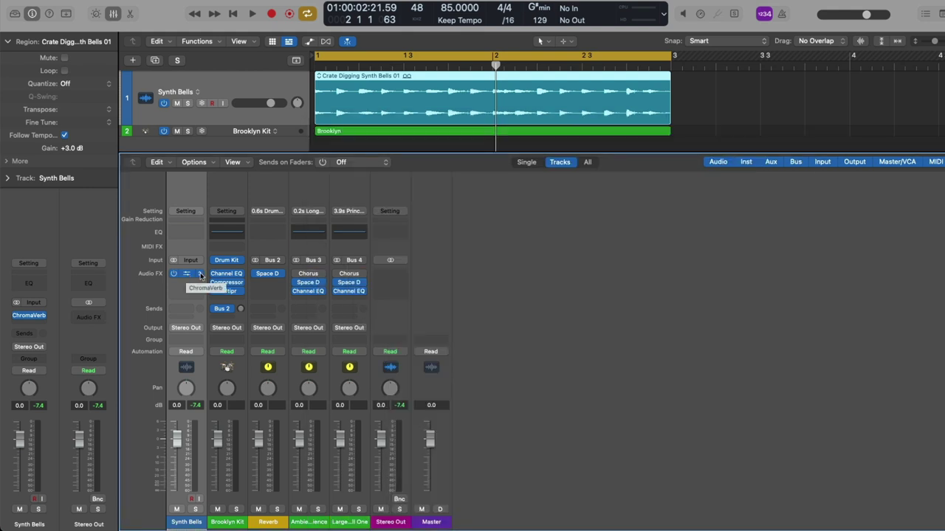
click(200, 275)
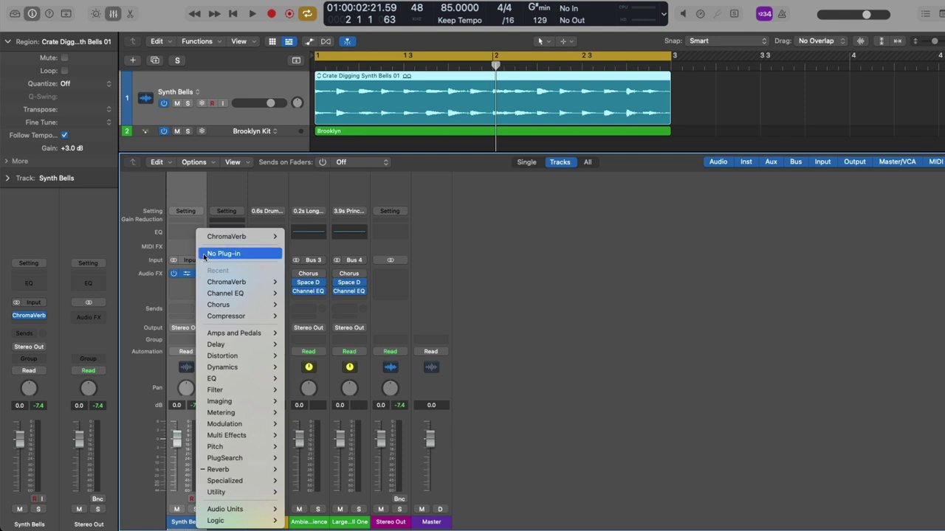
click(224, 253)
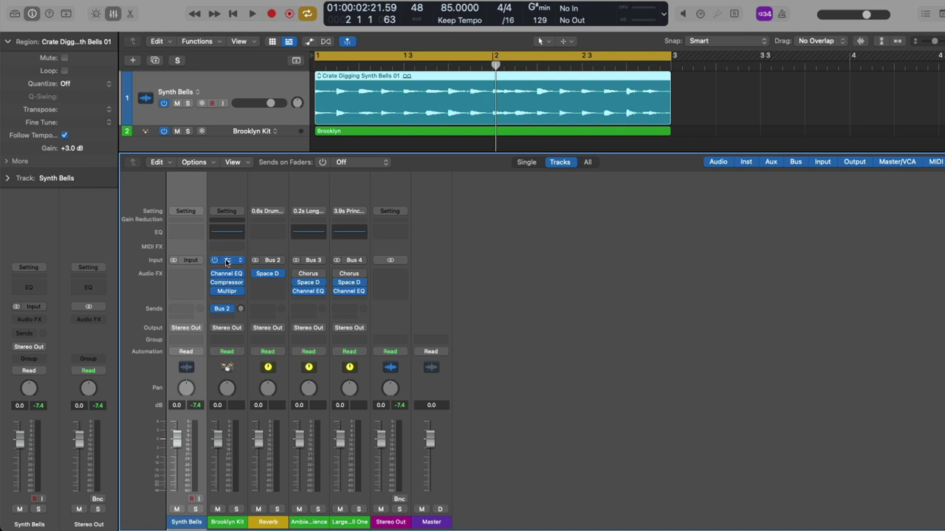
Try replacing Drum Kit Designer with Drum Machine Designer on the Brooklyn Kit strip, undo the change and hide the Library.
click(227, 260)
click(226, 260)
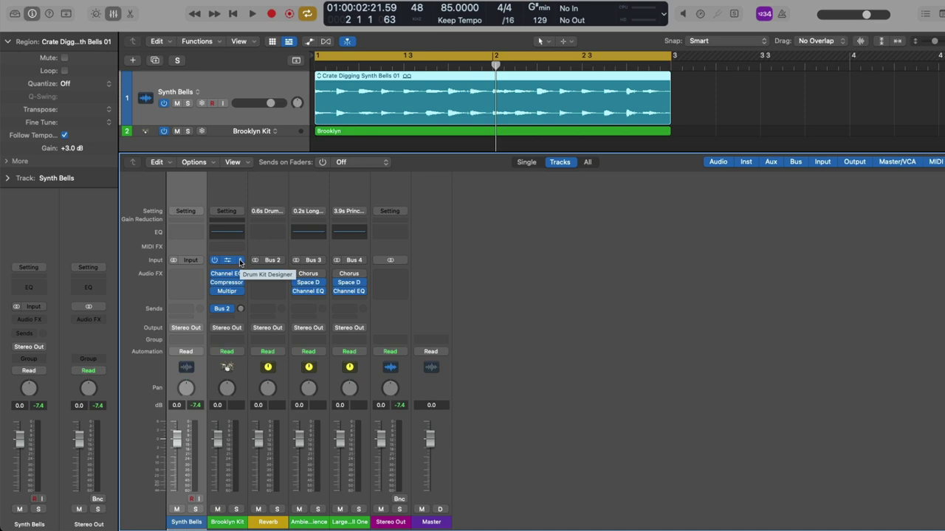
click(239, 262)
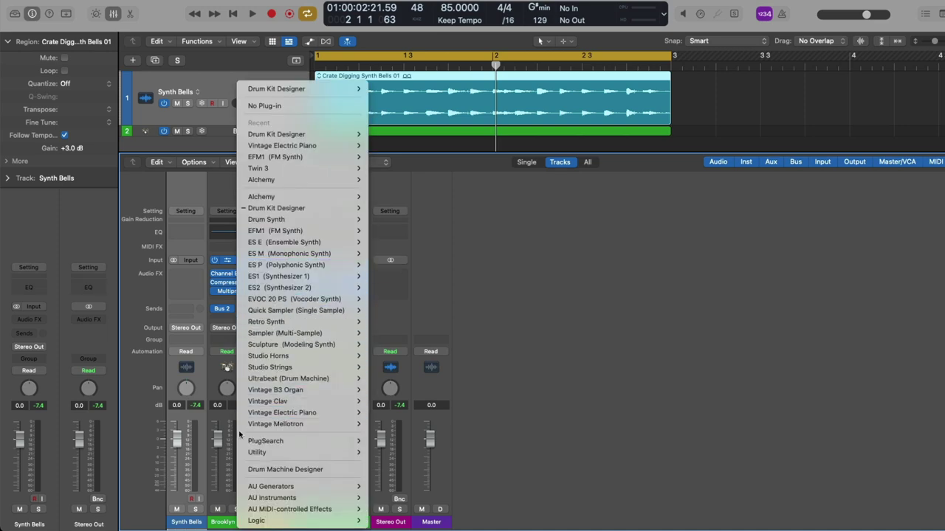
click(285, 470)
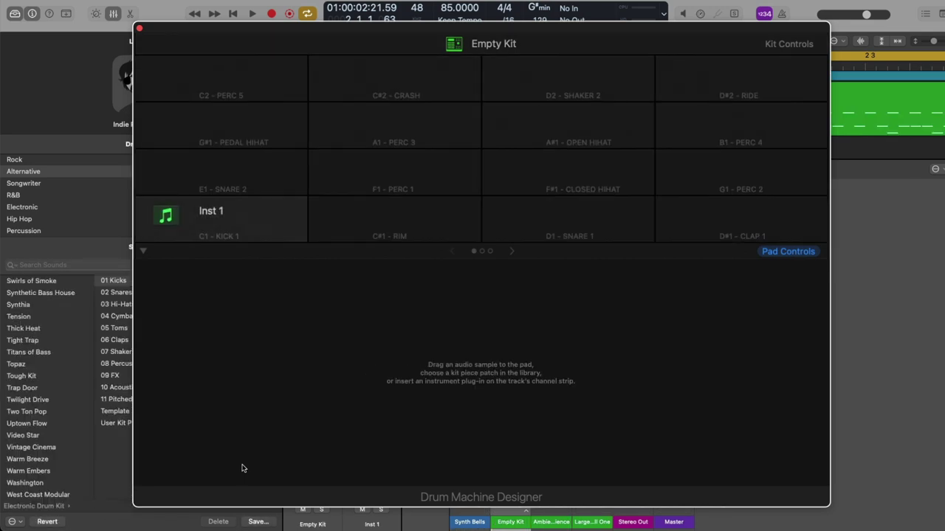
key(super+z)
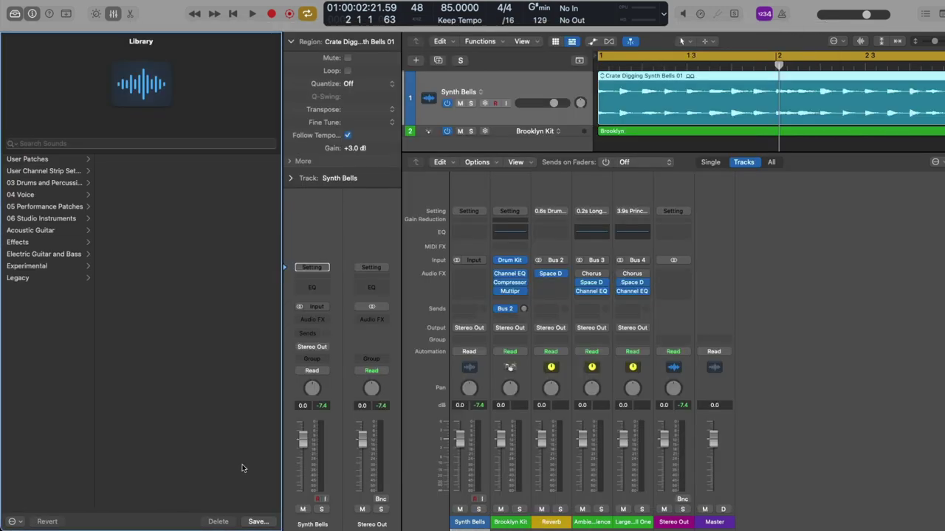
key(y)
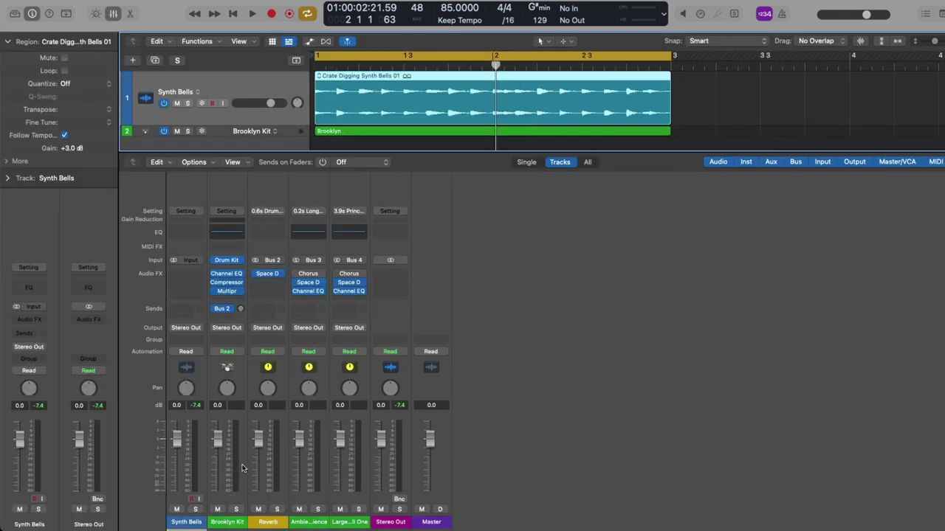
Insert ChromaVerb in the empty effect slot below Multipressor on the Brooklyn Kit strip and close its window.
click(236, 300)
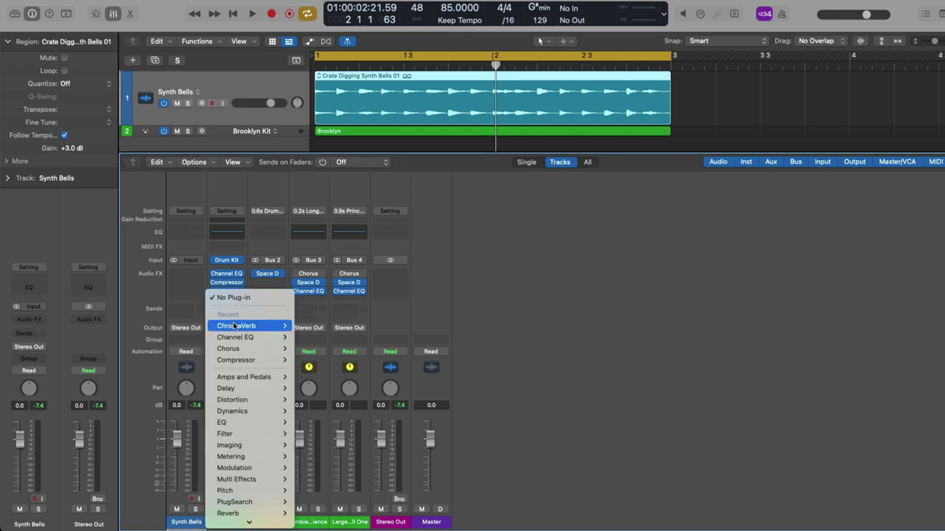
click(236, 325)
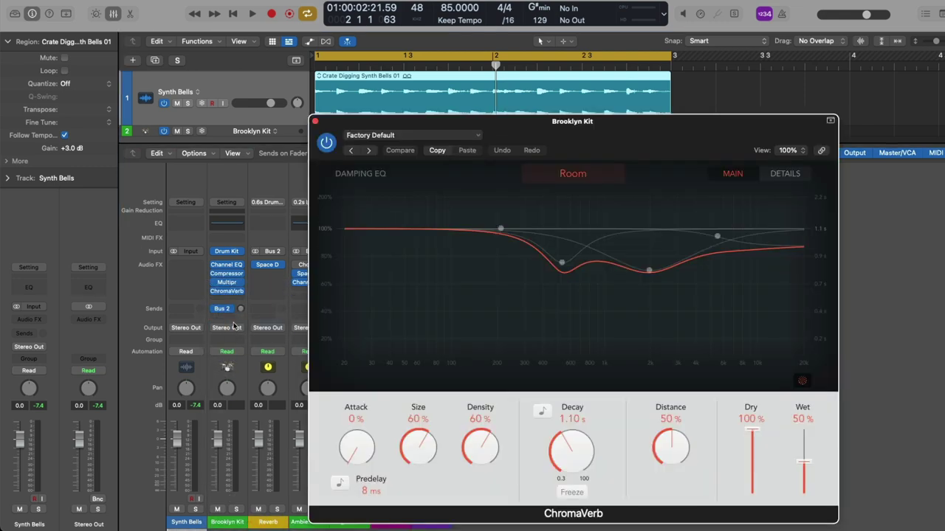
click(228, 292)
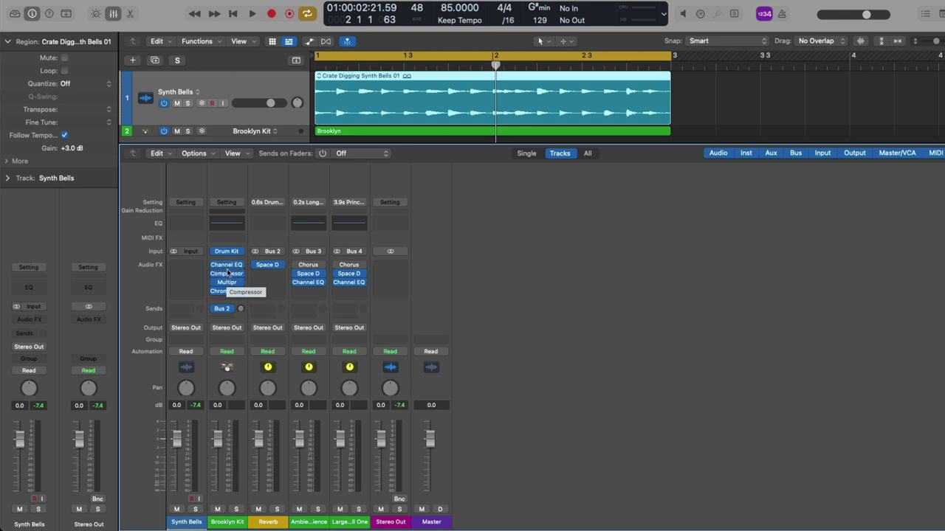
Insert a Chorus between Channel EQ and Compressor on the Brooklyn Kit strip and move Channel EQ below it.
click(227, 273)
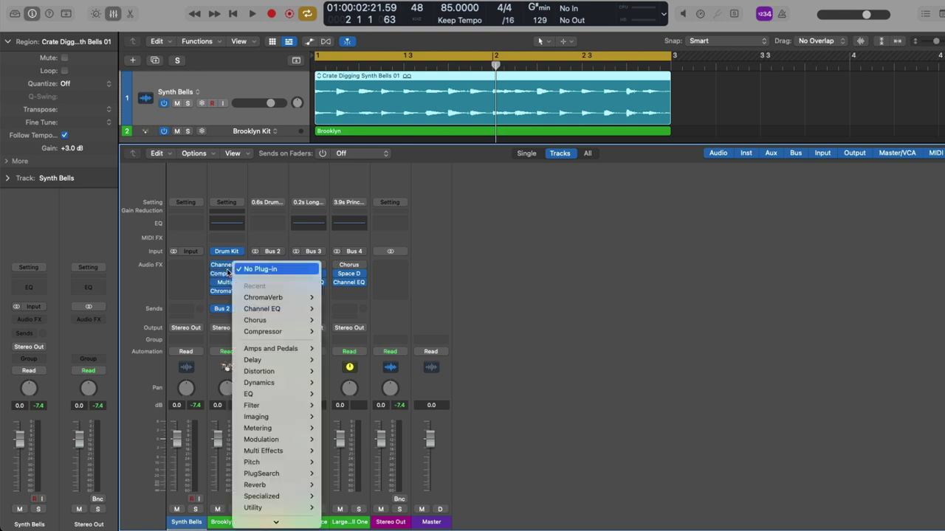
click(244, 321)
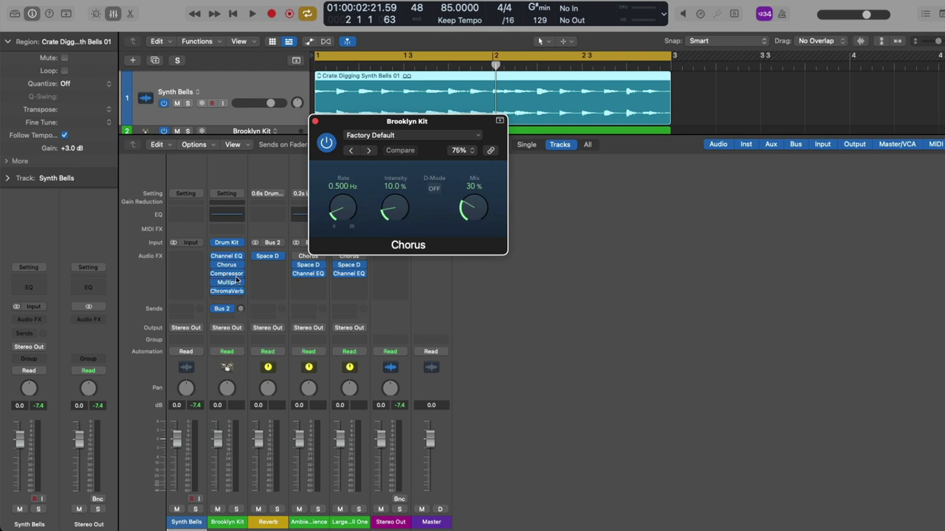
drag(229, 263, 228, 267)
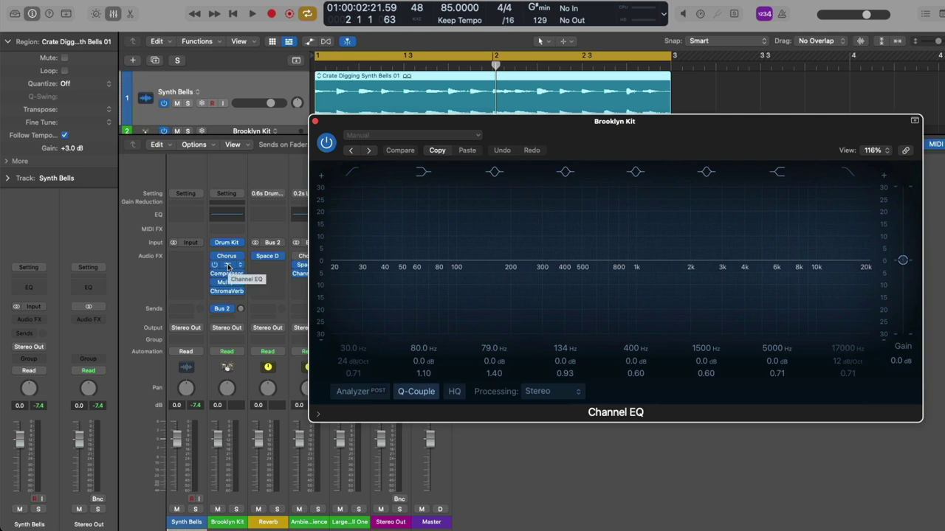
Place two copies of the Brooklyn Kit's Channel EQ on Synth Bells, and bypass and re-enable all Brooklyn Kit effects.
drag(227, 268, 187, 268)
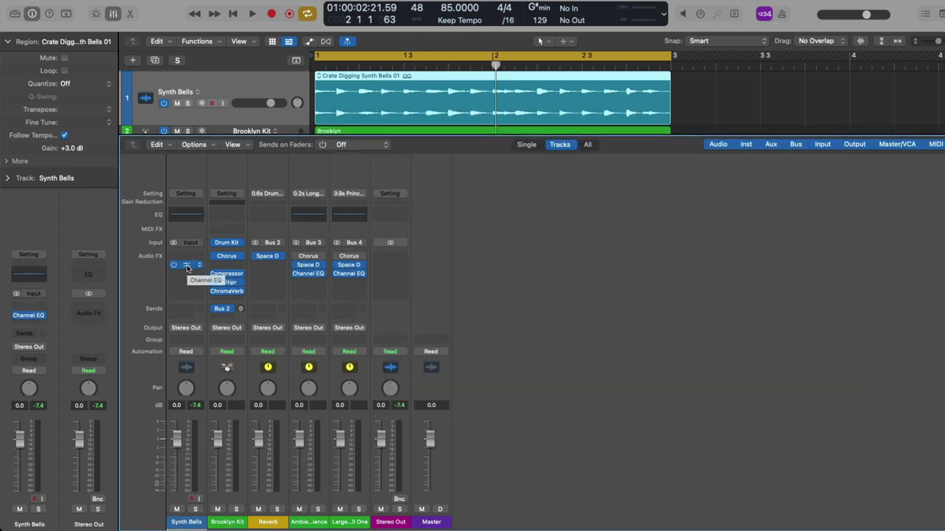
drag(186, 268, 226, 269)
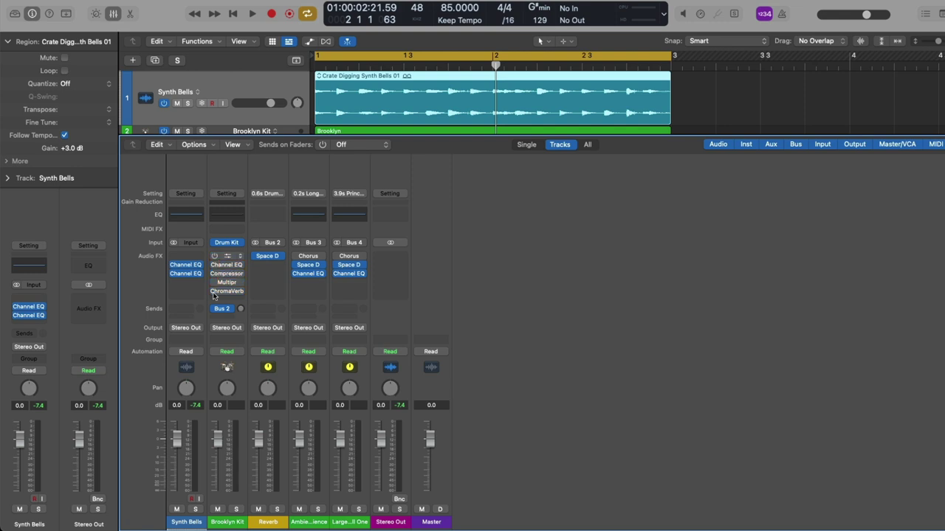
click(214, 256)
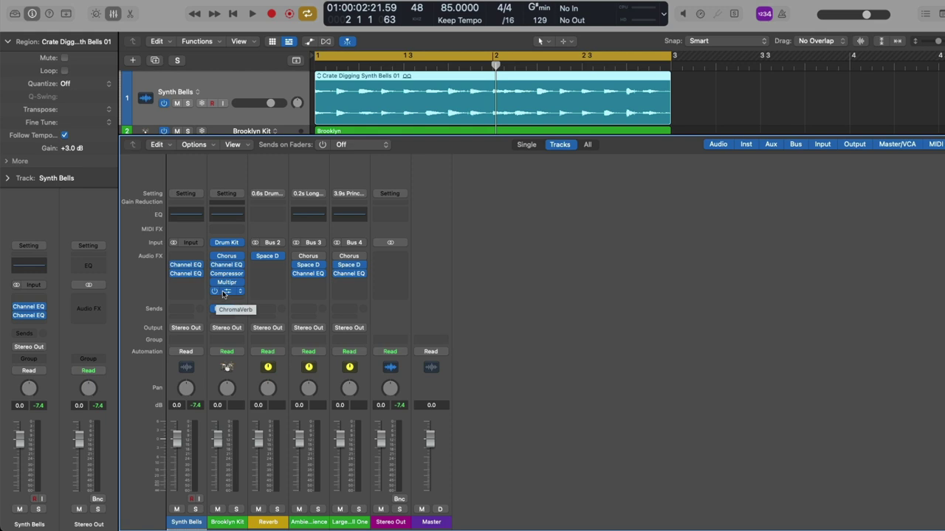
Move ChromaVerb from the Brooklyn Kit strip to Synth Bells and audition that track soloed.
drag(224, 294, 186, 291)
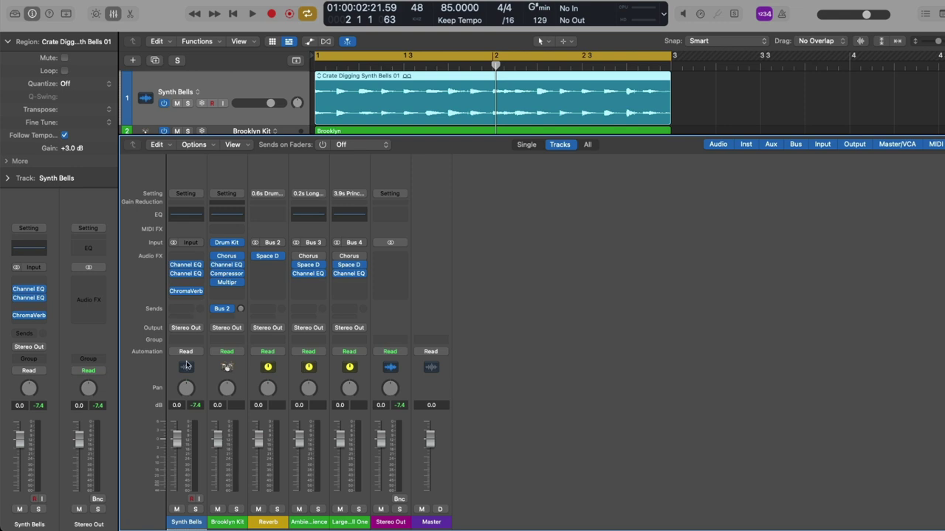
click(196, 509)
key(space)
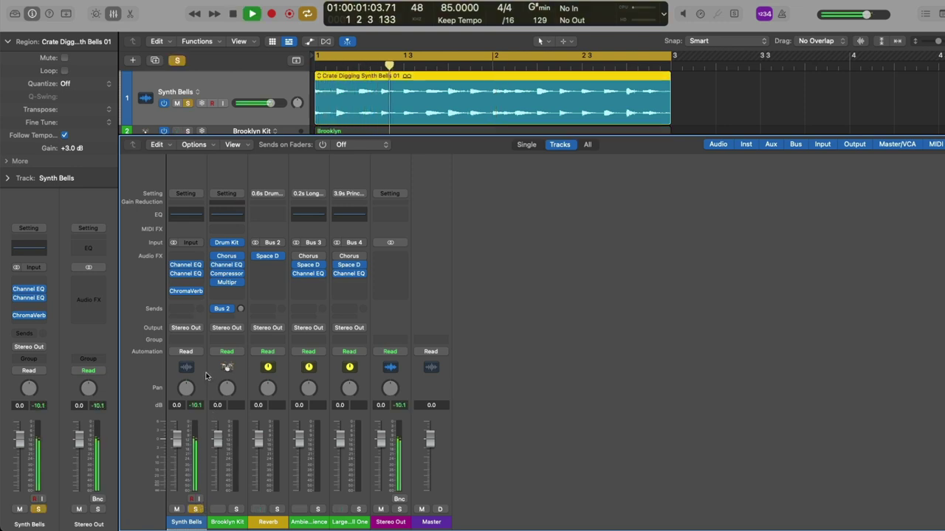
click(194, 510)
key(space)
Move ChromaVerb back to the Brooklyn Kit strip and audition the soloed drums with the reverb bypassed and enabled.
drag(188, 292, 221, 292)
click(235, 509)
key(space)
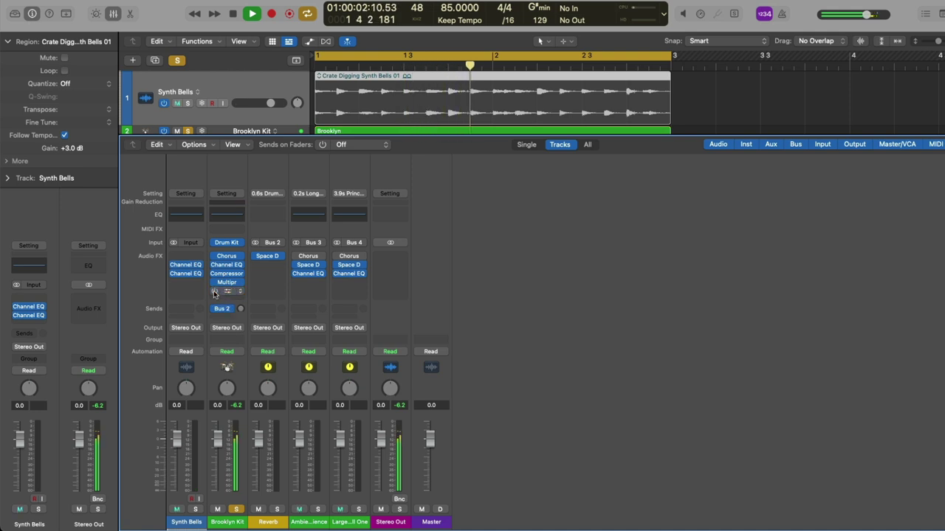
click(236, 509)
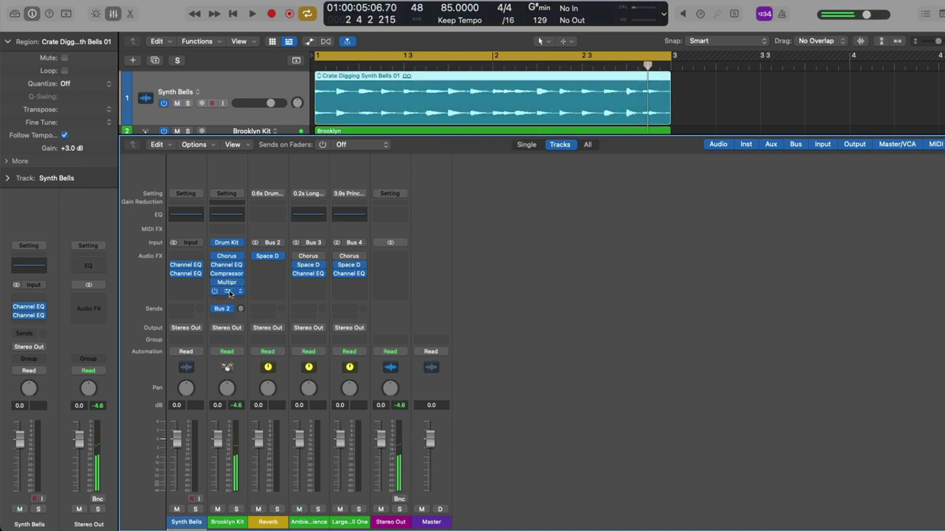
Move ChromaVerb to the Stereo Out strip and compare the full mix with the reverb bypassed and enabled during playback.
drag(229, 292, 385, 291)
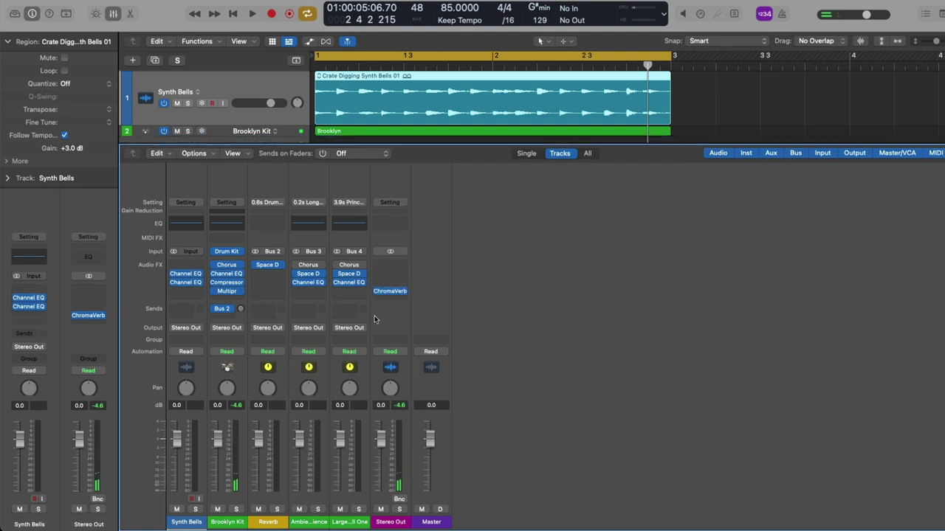
key(space)
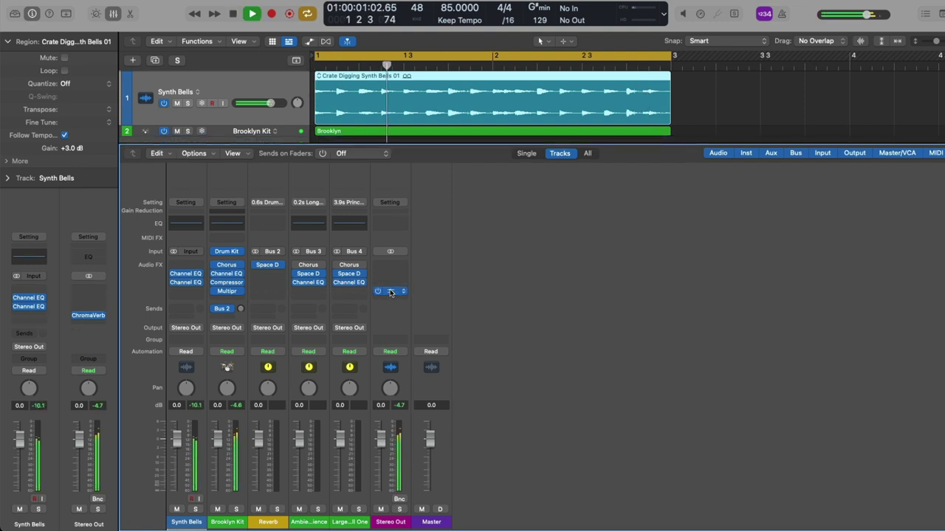
click(390, 291)
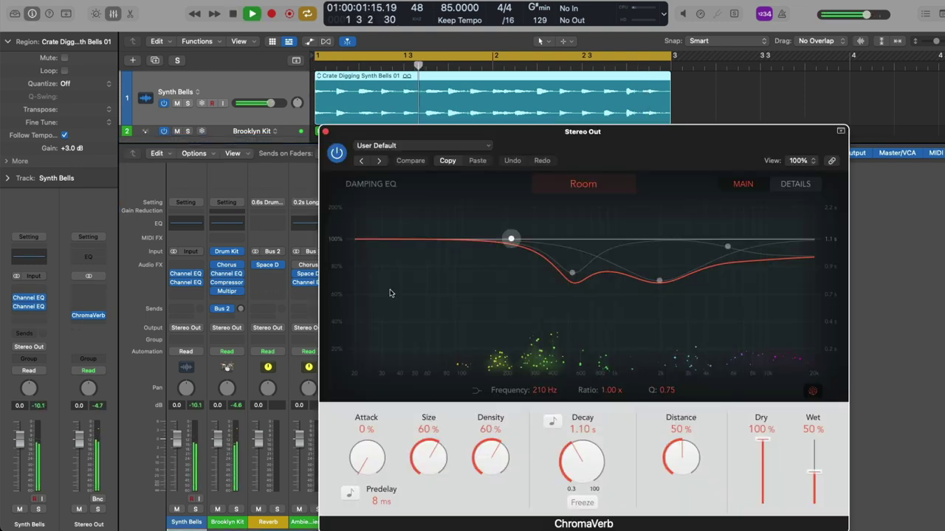
click(337, 153)
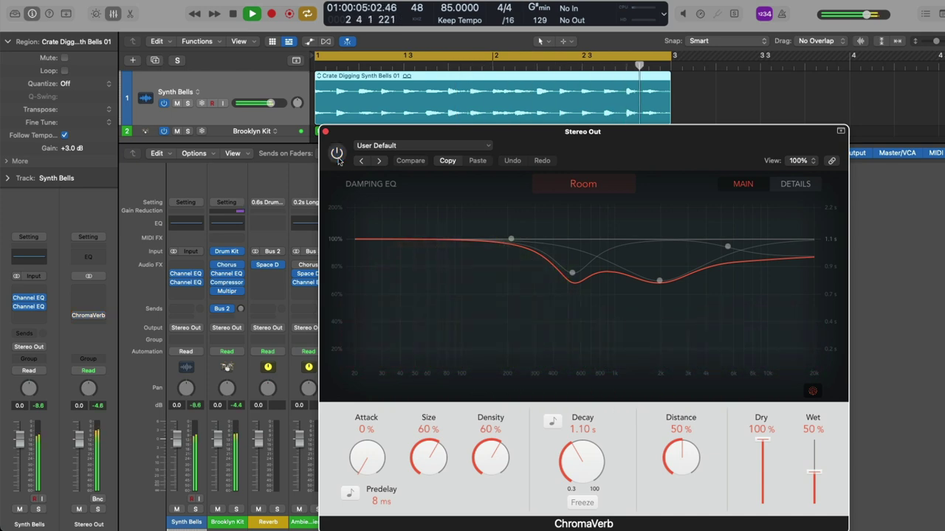
click(337, 158)
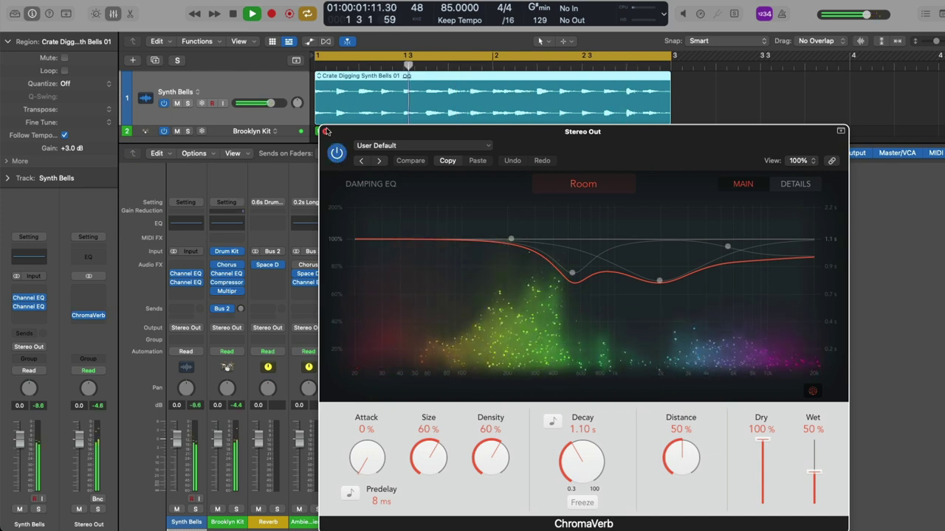
Close the ChromaVerb window, stop playback and remove ChromaVerb from the Stereo Out strip.
click(327, 131)
key(space)
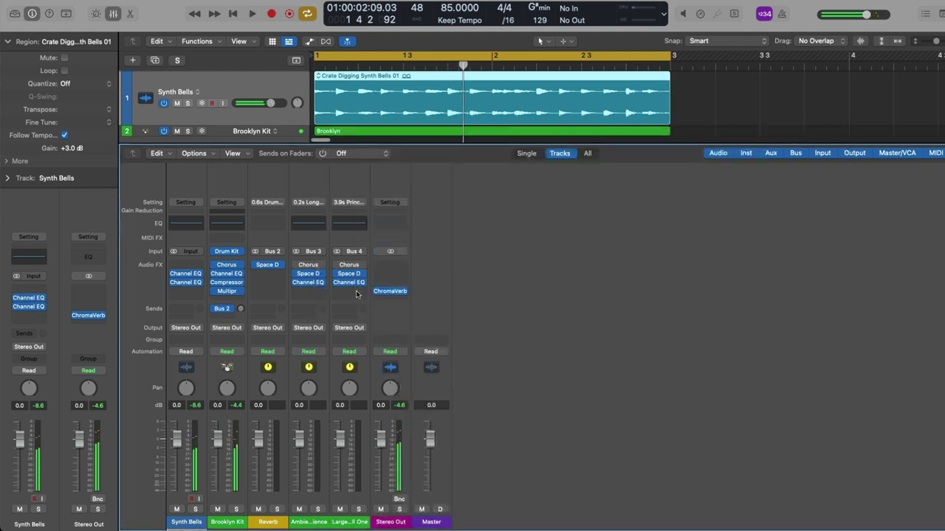
click(406, 293)
click(424, 242)
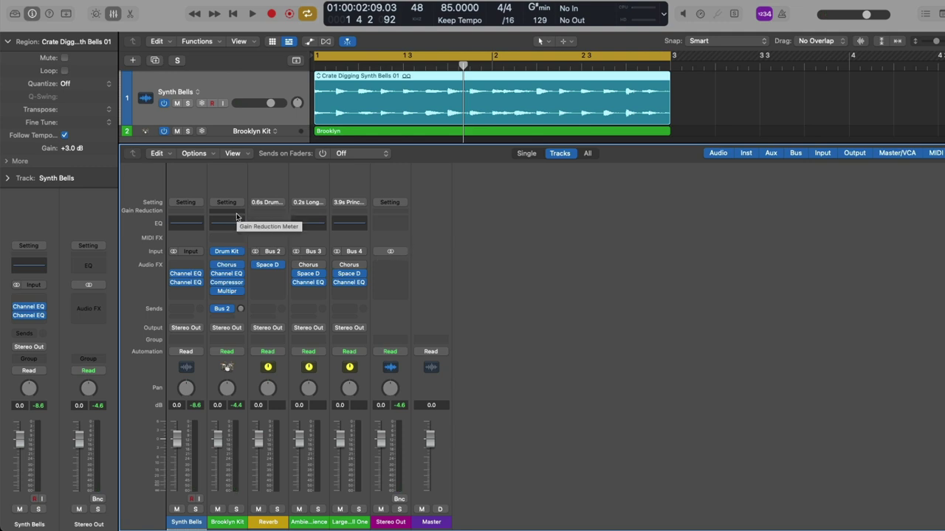
Shape the Brooklyn Kit Channel EQ with a low cut at 258 Hz, +5.6 dB at 396 Hz and a +5.0 dB high shelf at 1940 Hz.
click(231, 275)
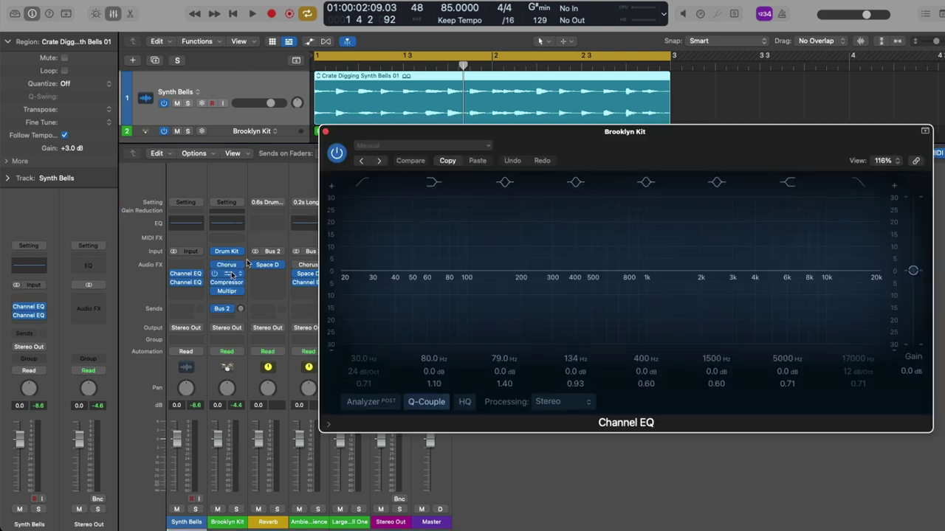
drag(447, 134, 461, 121)
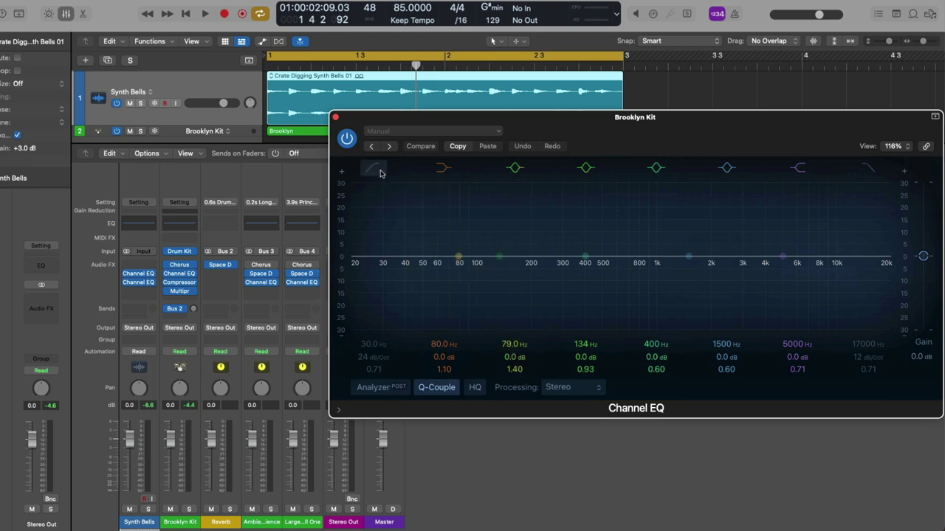
click(375, 193)
drag(378, 269, 588, 240)
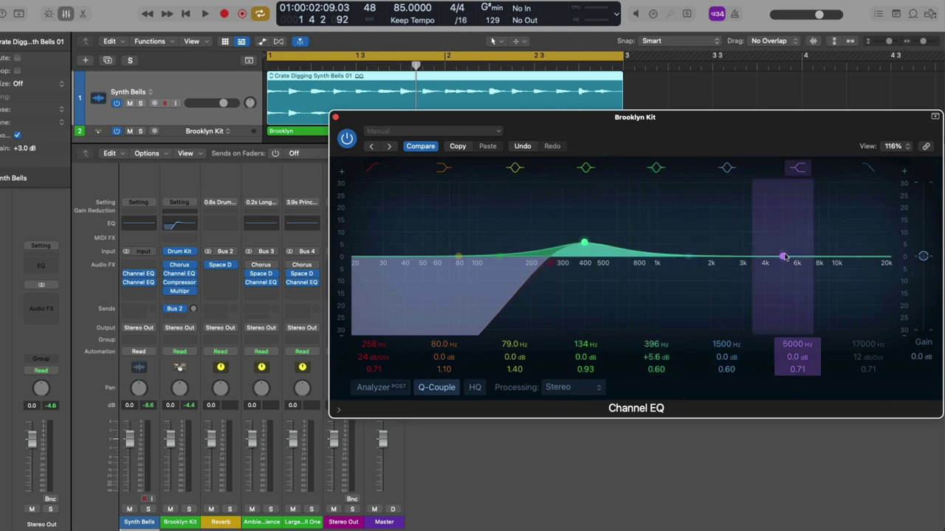
drag(784, 256, 711, 244)
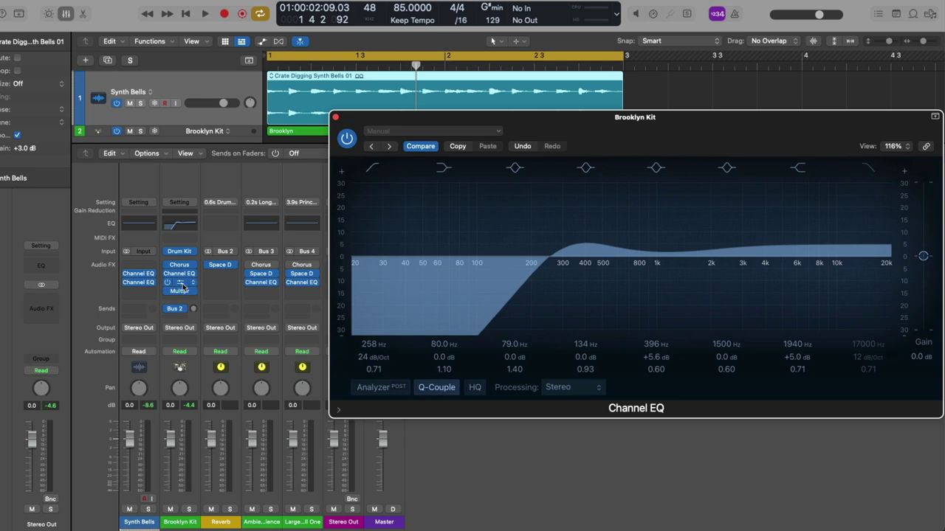
Open the Brooklyn Kit Compressor beside the EQ and set its threshold to about -35.5 dB during playback.
click(183, 286)
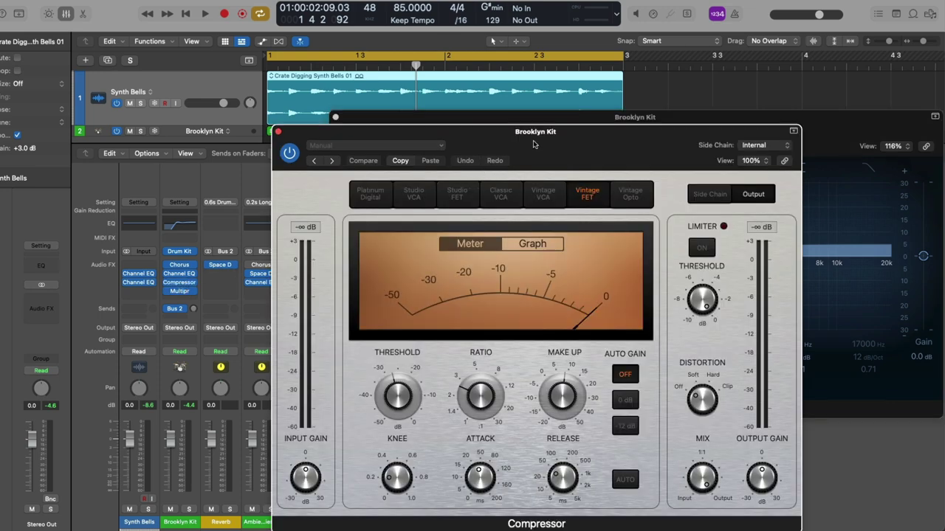
drag(533, 143, 705, 119)
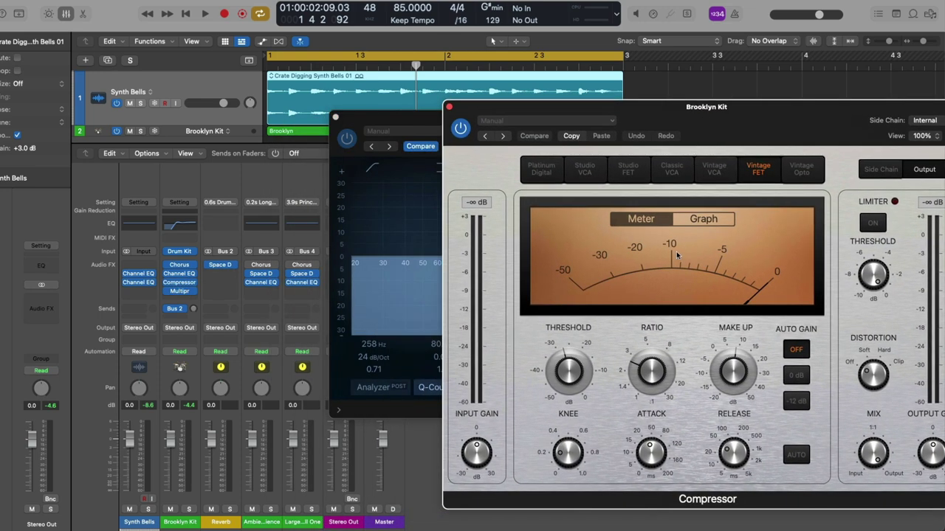
key(space)
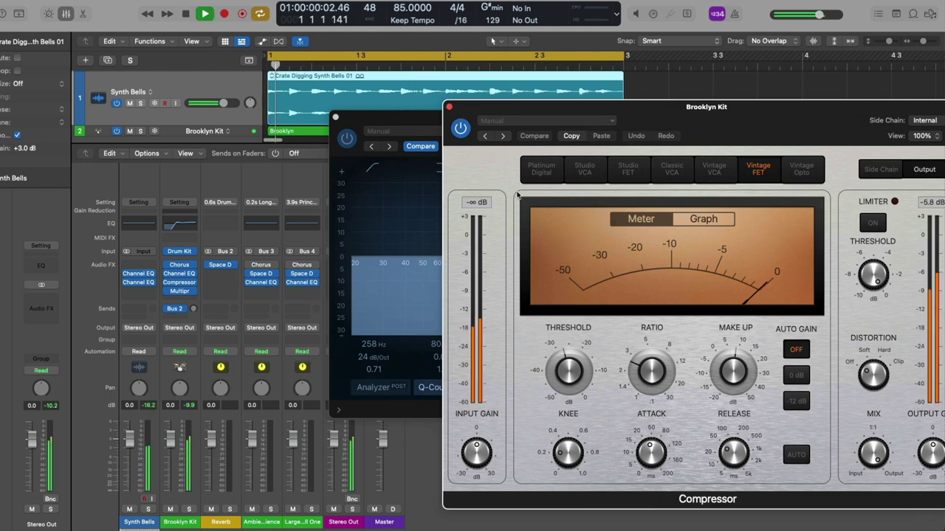
drag(563, 369, 557, 381)
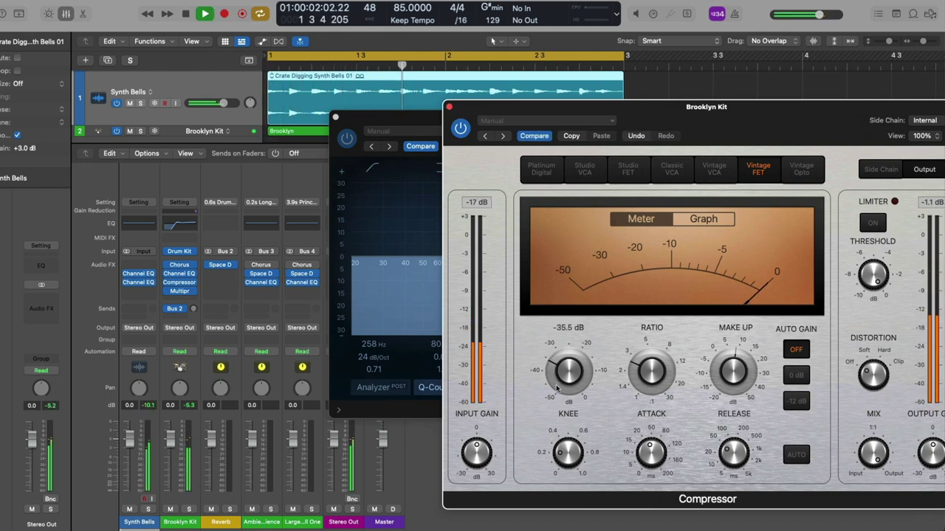
Bypass the Brooklyn Kit Channel EQ and readjust the Compressor threshold while watching the gain reduction meter during playback.
click(347, 139)
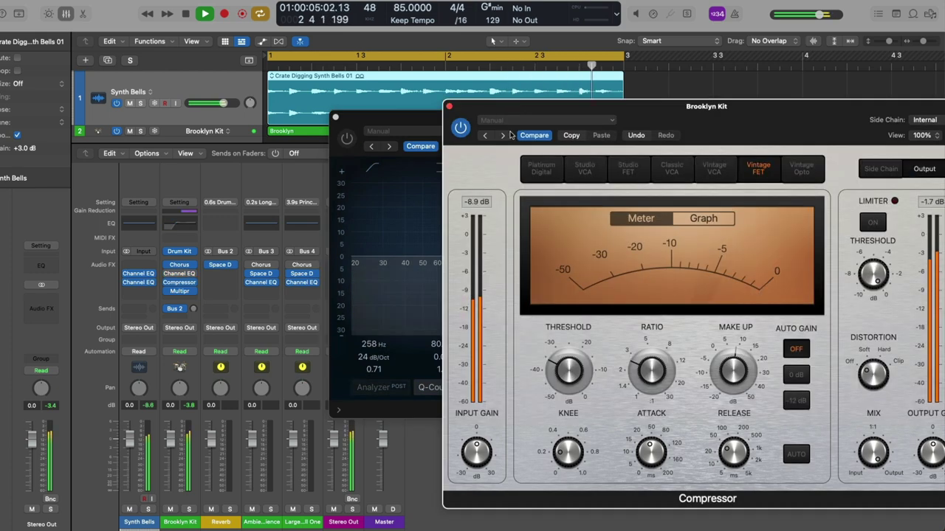
click(553, 442)
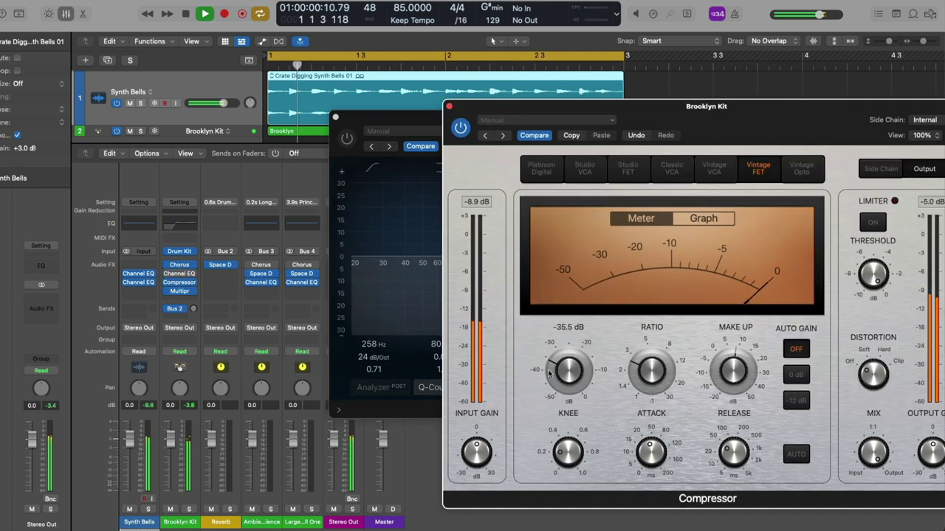
drag(567, 365, 567, 380)
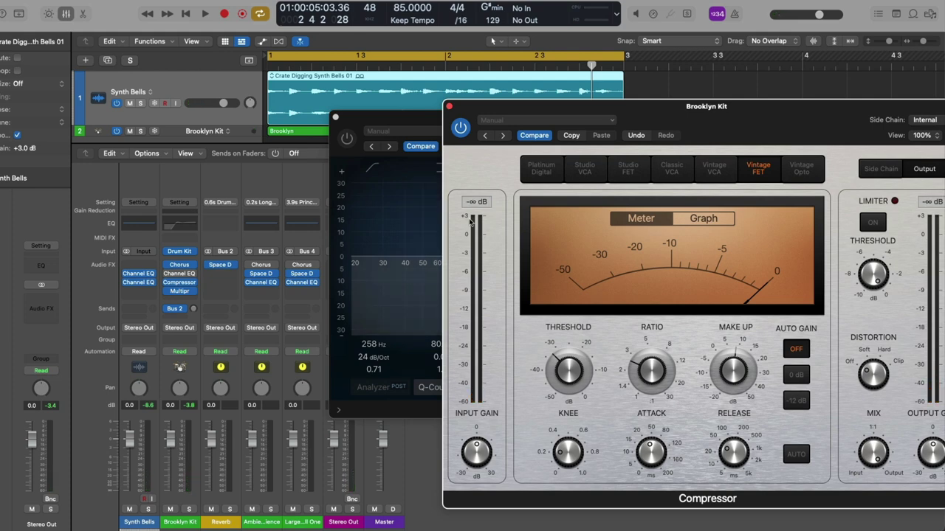
Enable and bypass the Brooklyn Kit Channel EQ to compare its EQ thumbnail, and close the plug-in windows.
click(380, 119)
click(347, 138)
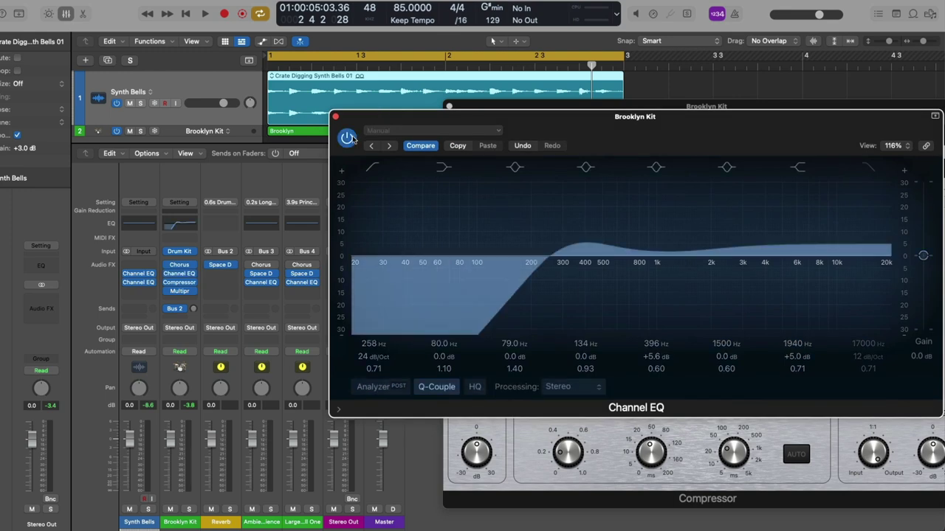
click(346, 137)
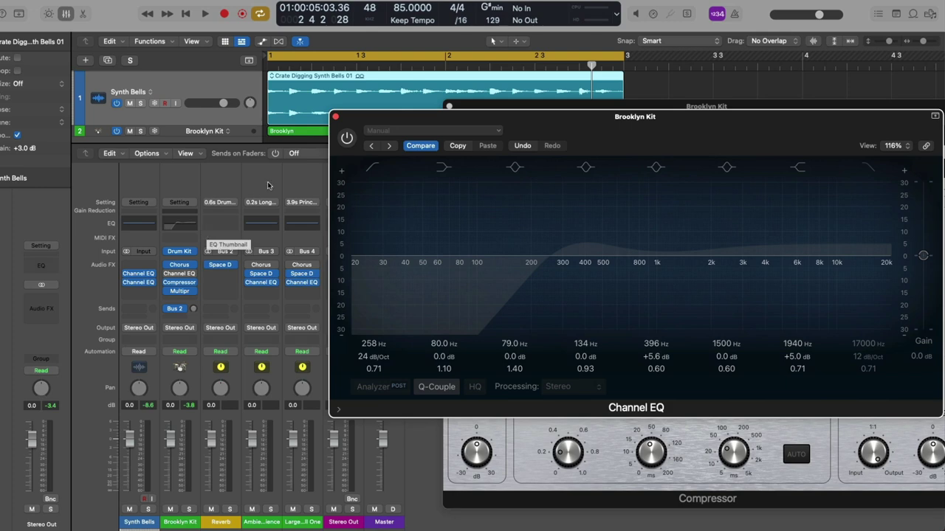
click(335, 117)
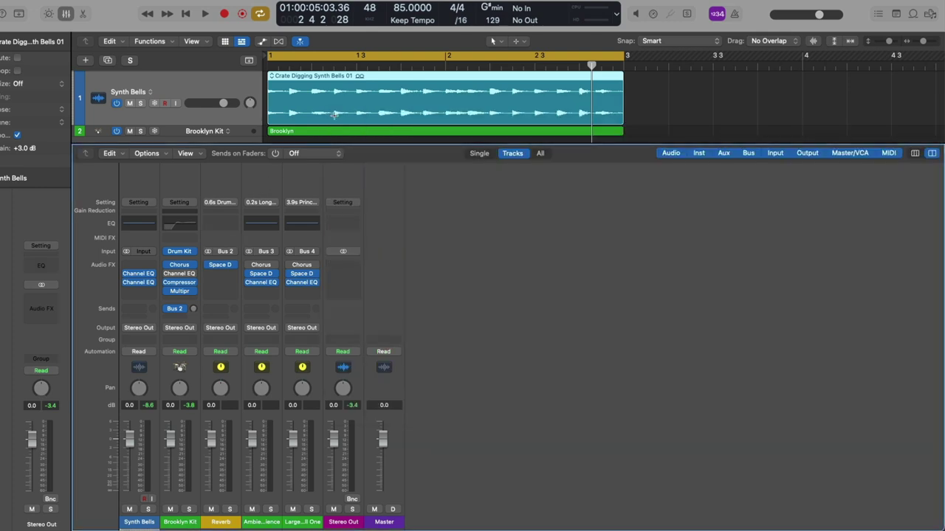
Open the Channel EQ from the Brooklyn Kit EQ thumbnail and the Compressor from its gain reduction meter, and close both windows.
click(193, 222)
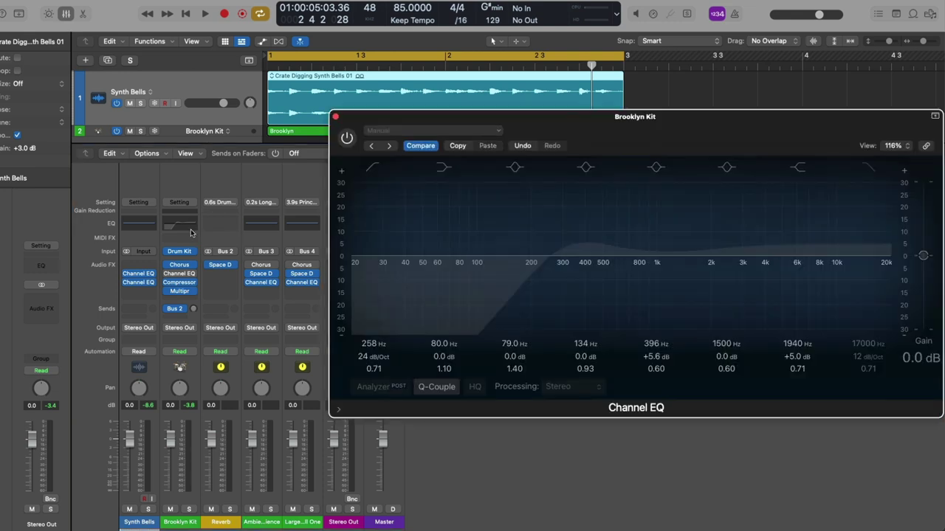
mouse_move(186, 275)
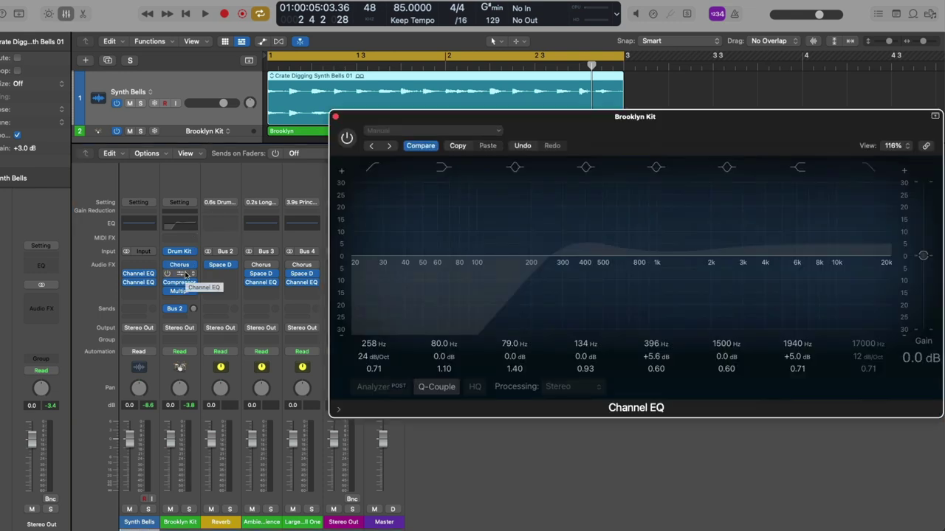
click(186, 214)
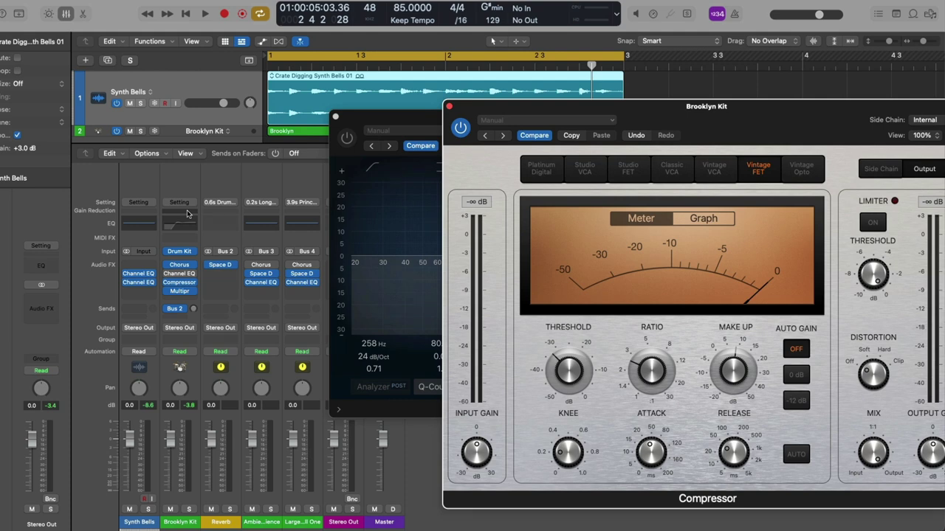
alt+click(336, 119)
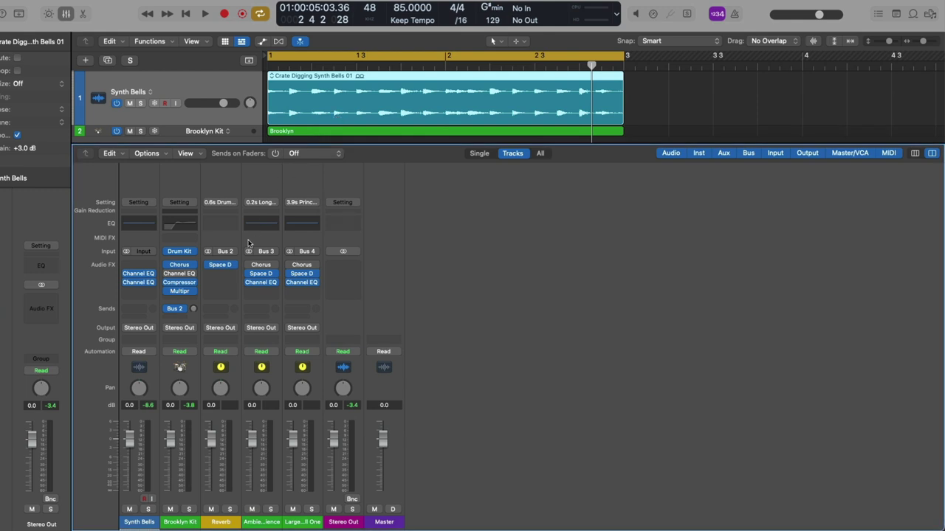
Remove the Compressor and the Channel EQ from the Brooklyn Kit strip.
click(197, 282)
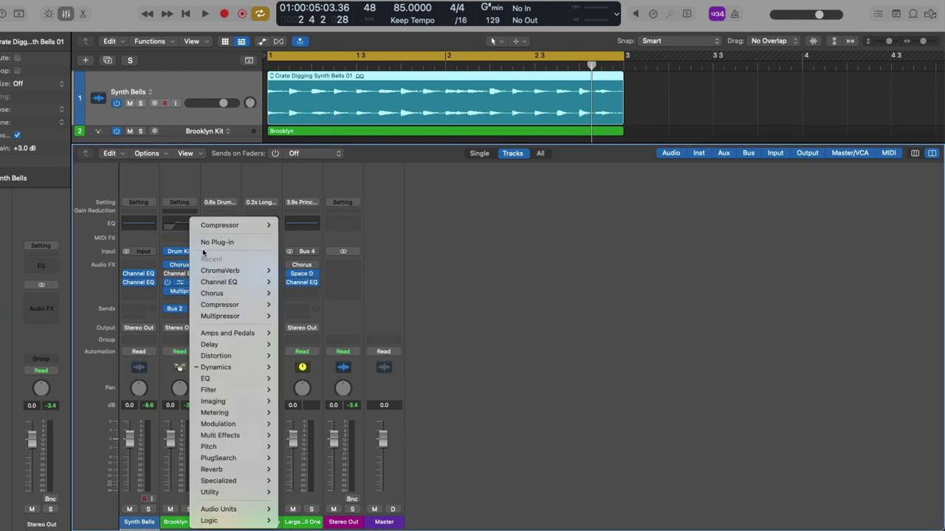
click(204, 242)
click(196, 273)
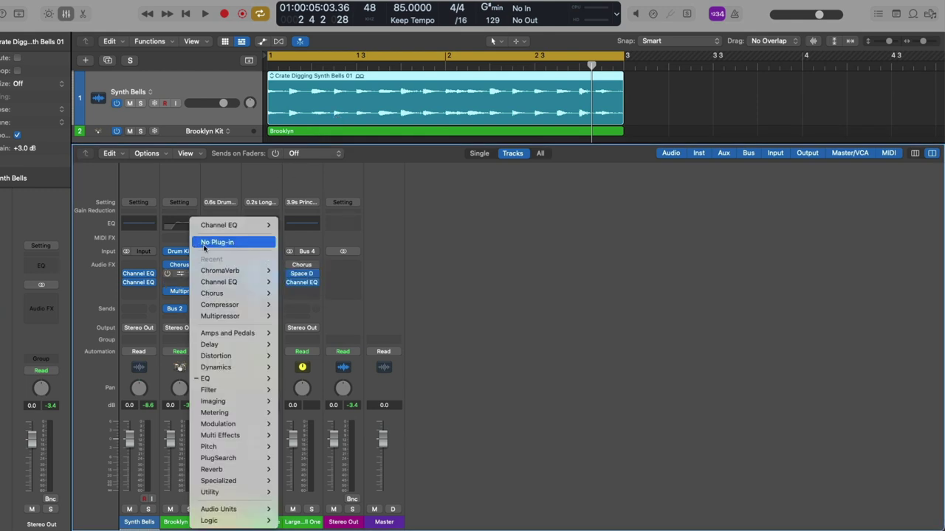
click(204, 246)
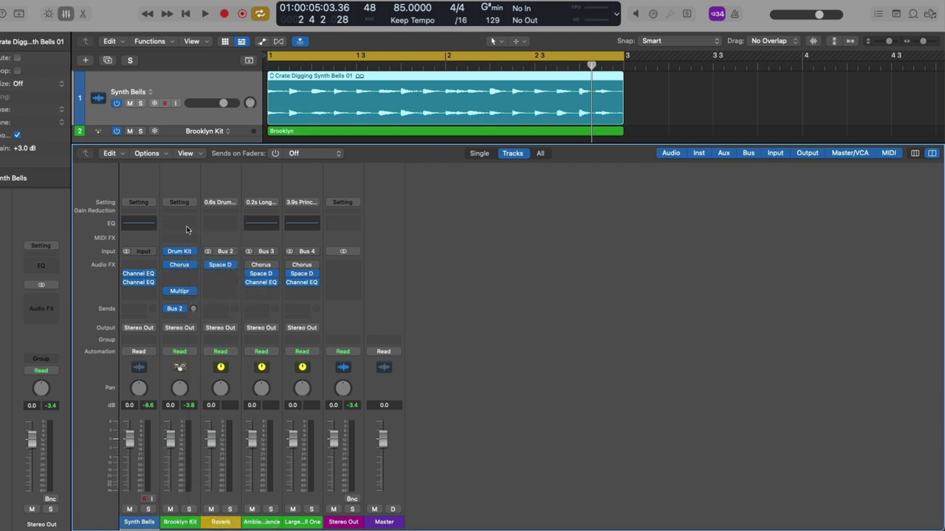
Add a Channel EQ to the Brooklyn Kit strip through its empty EQ thumbnail, and remove it again.
click(186, 229)
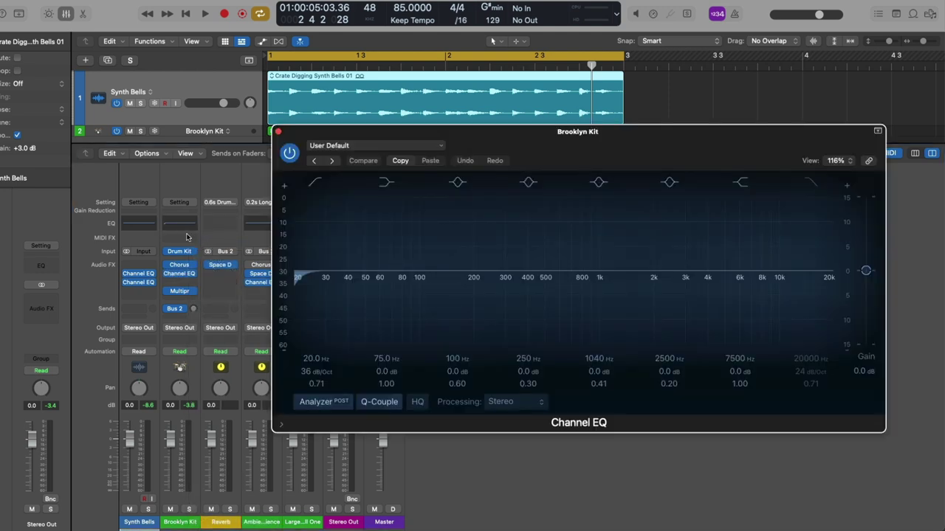
click(194, 273)
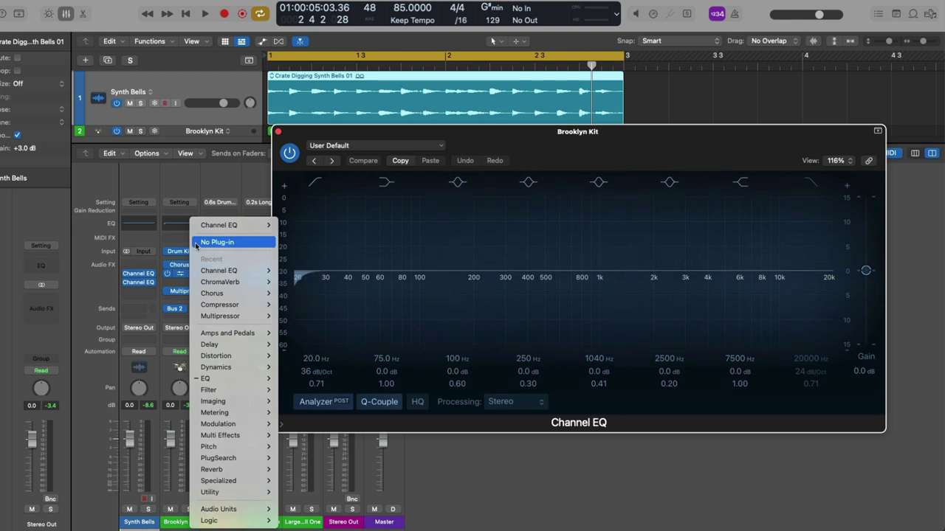
click(217, 242)
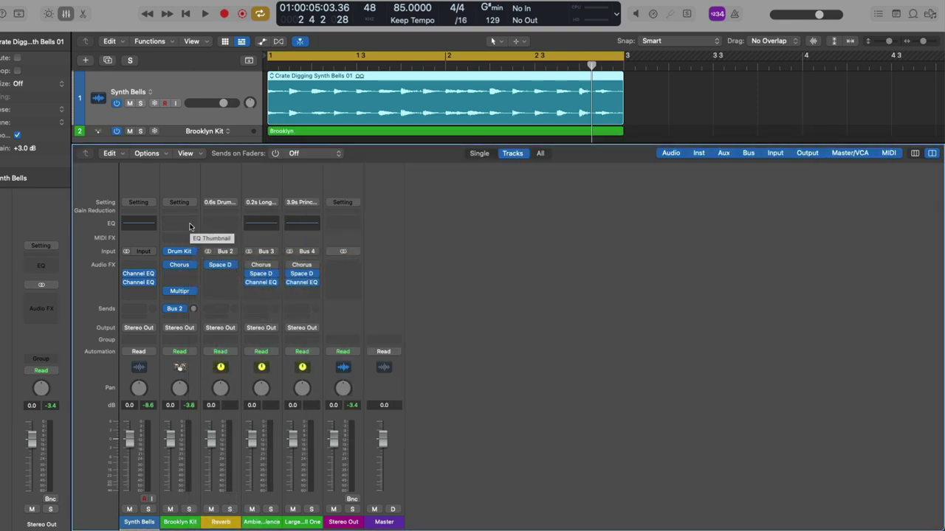
Insert a Channel EQ above Chorus on the drum strip, and replace the Compressor added below Chorus with one in the first slot.
double_click(188, 223)
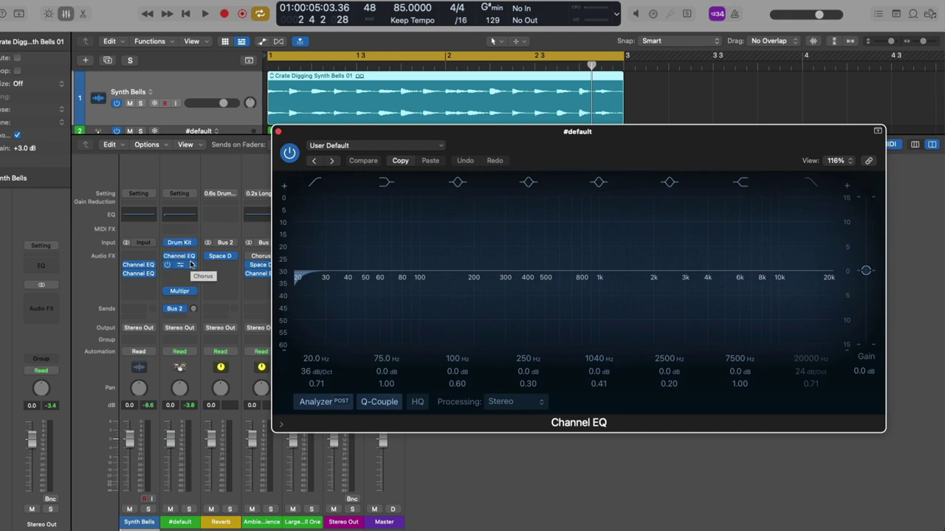
click(187, 207)
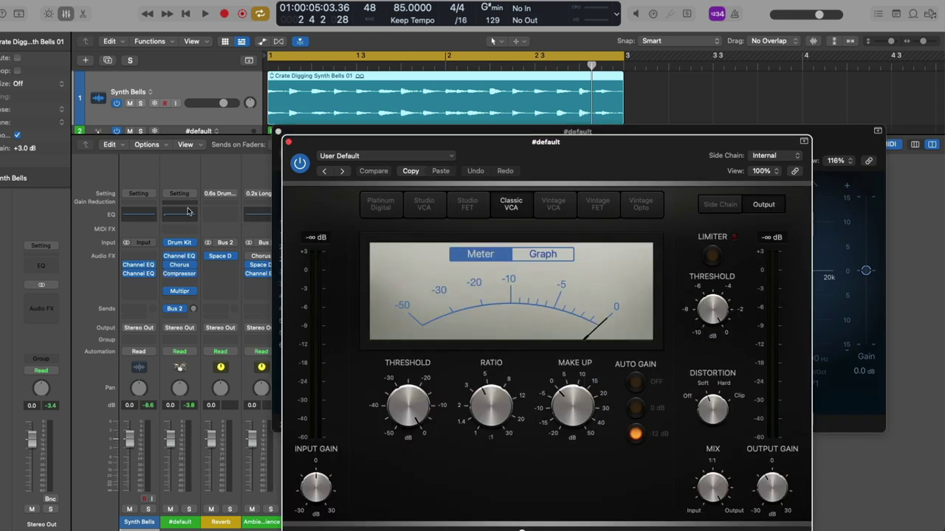
click(191, 274)
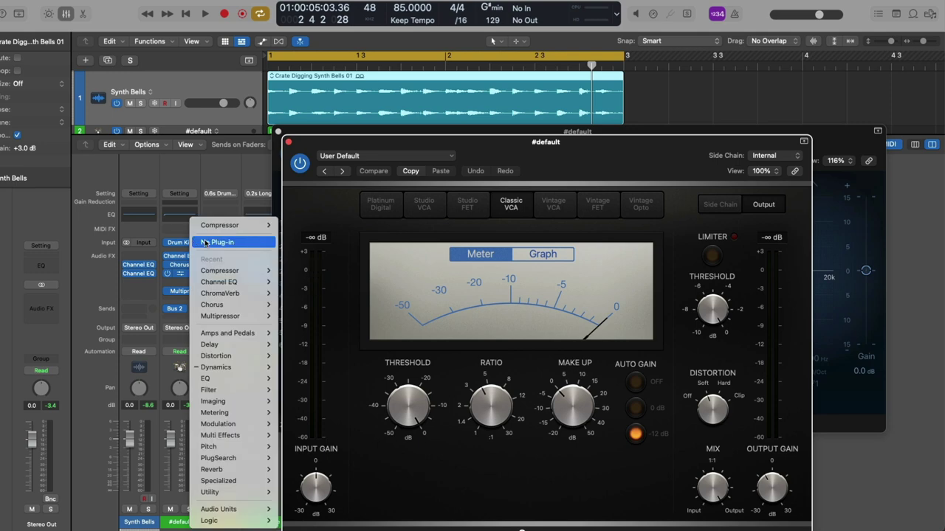
click(205, 242)
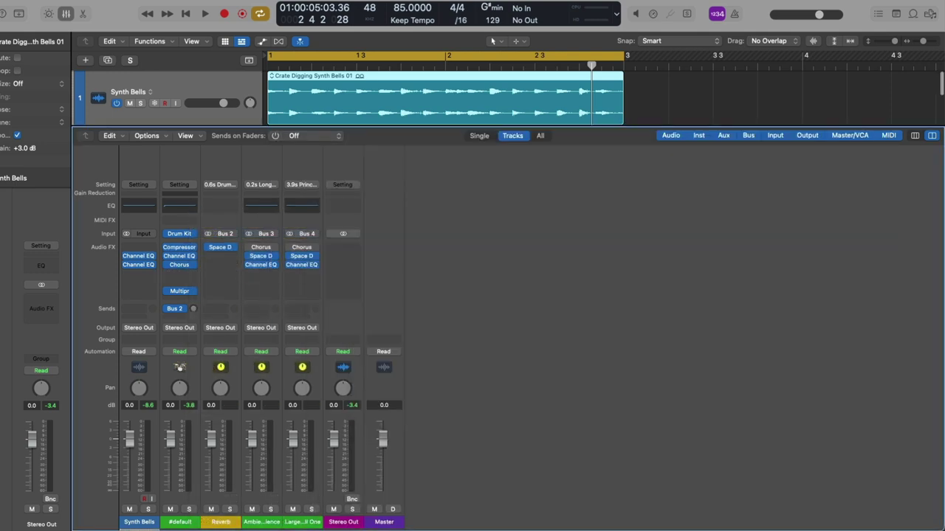
click(182, 248)
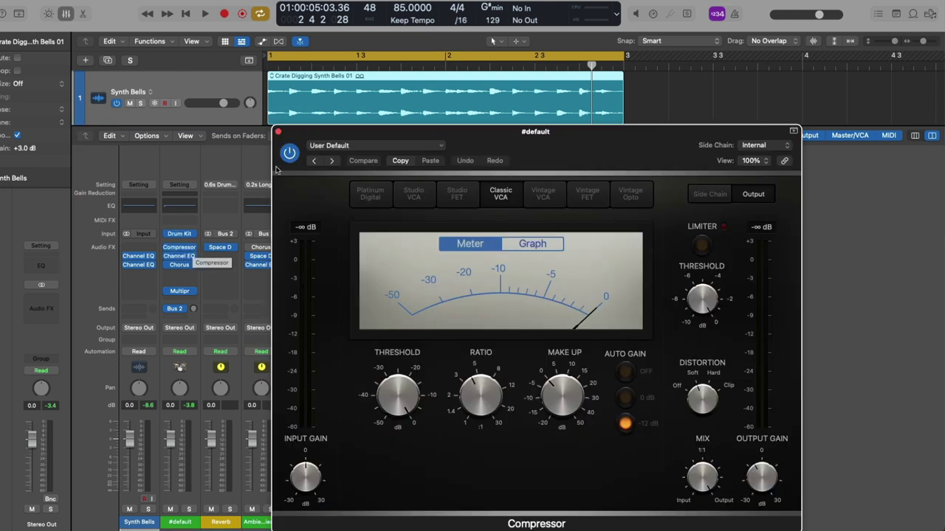
click(279, 132)
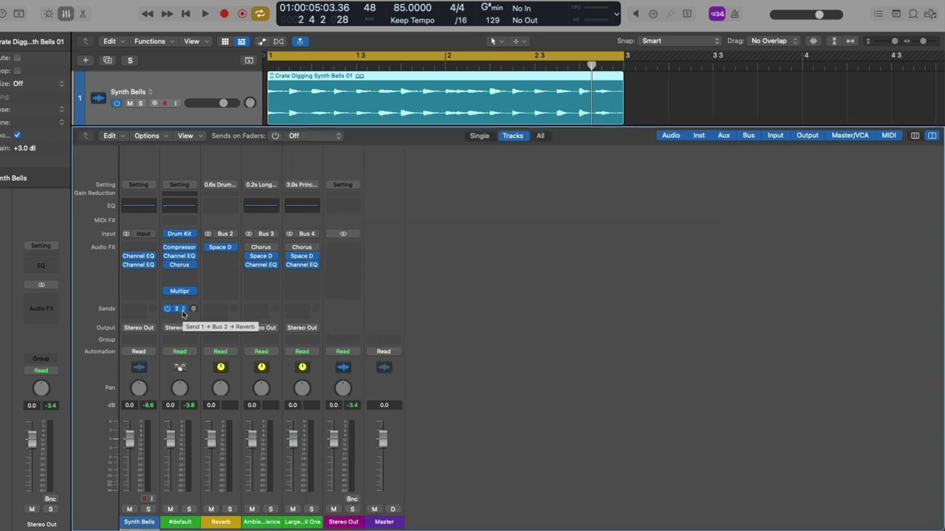
Solo the drum strip, select its track in the arrangement and audition the drums briefly.
click(189, 510)
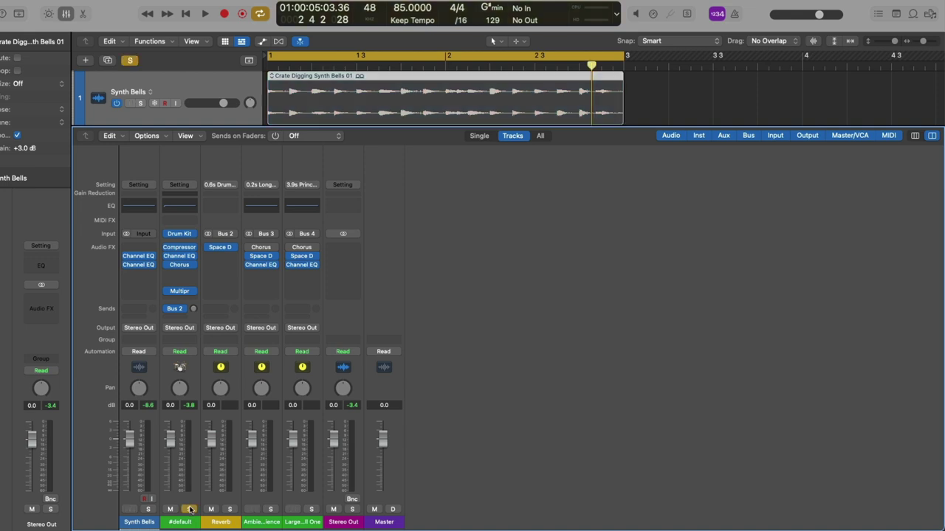
scroll(240, 111, down, 3)
click(237, 108)
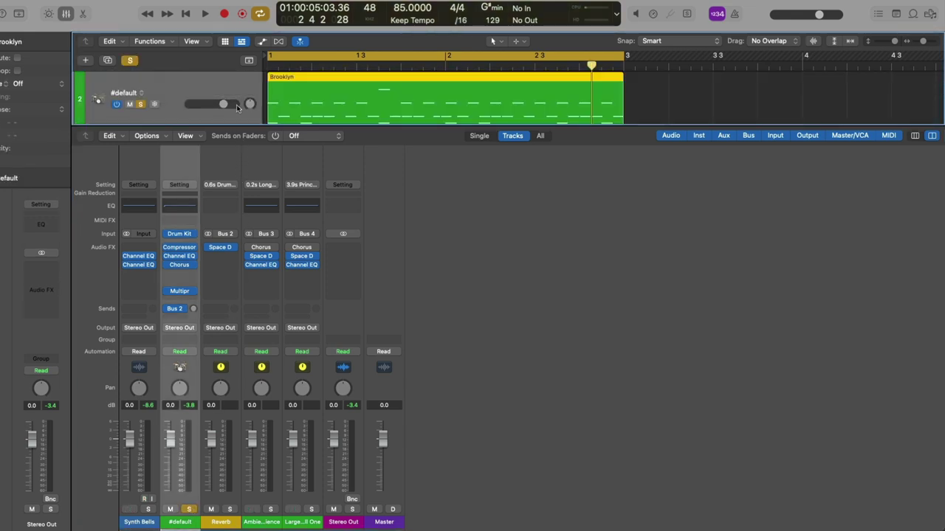
scroll(237, 108, down, 1)
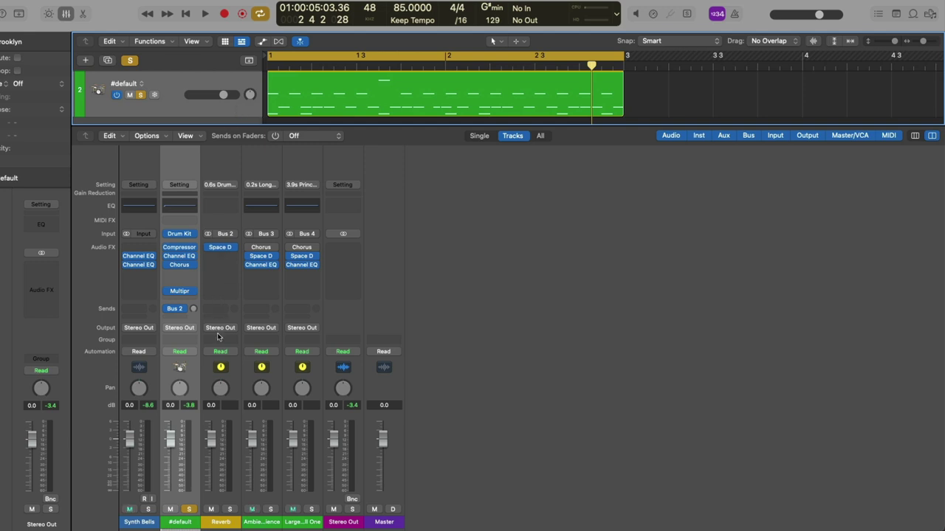
key(space)
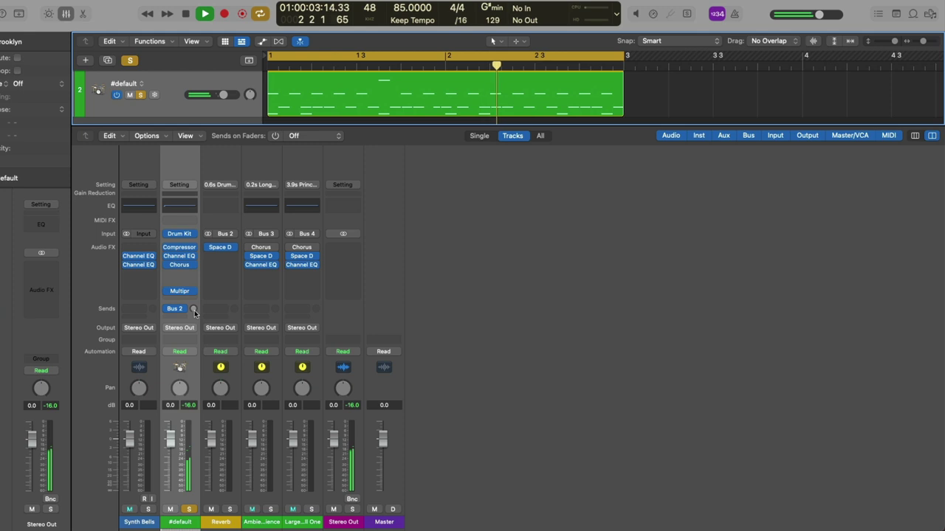
key(space)
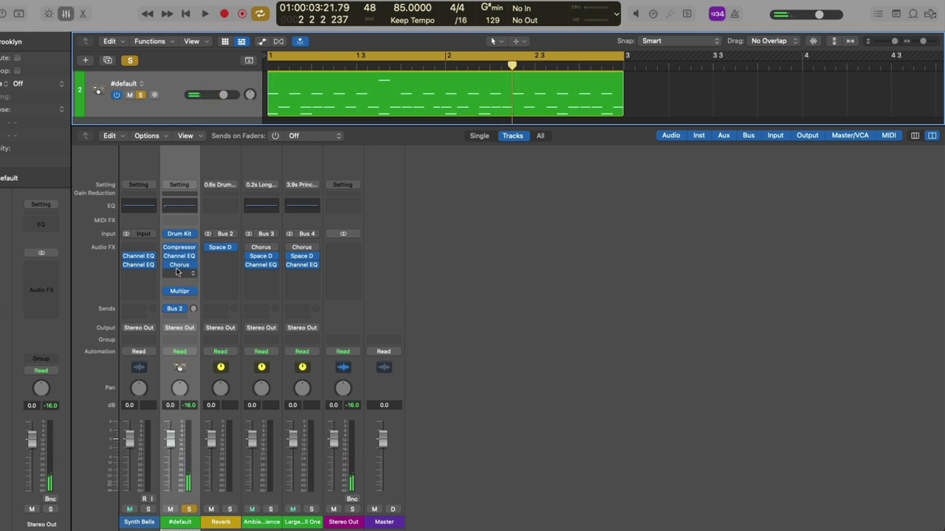
Bypass the drum strip's Chorus, audition its Bus 2 reverb send at different levels, and unsolo the strip.
click(192, 310)
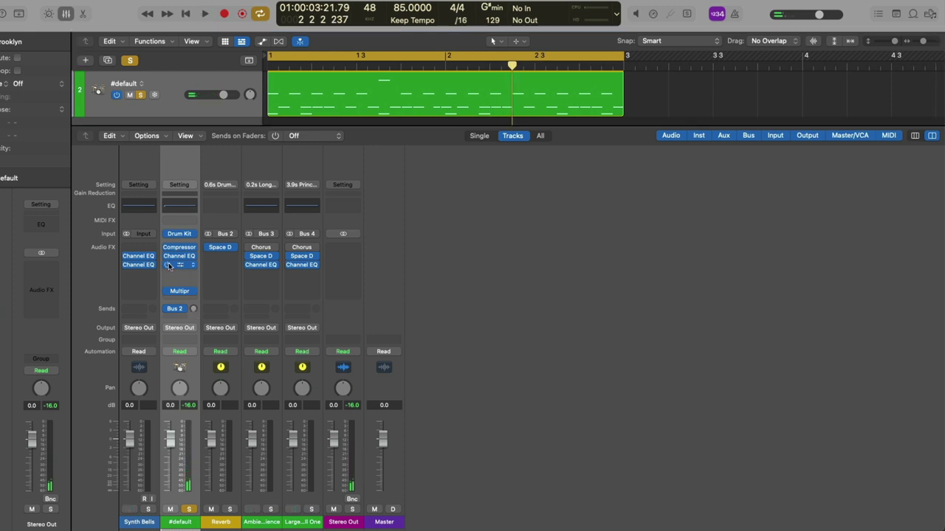
click(193, 310)
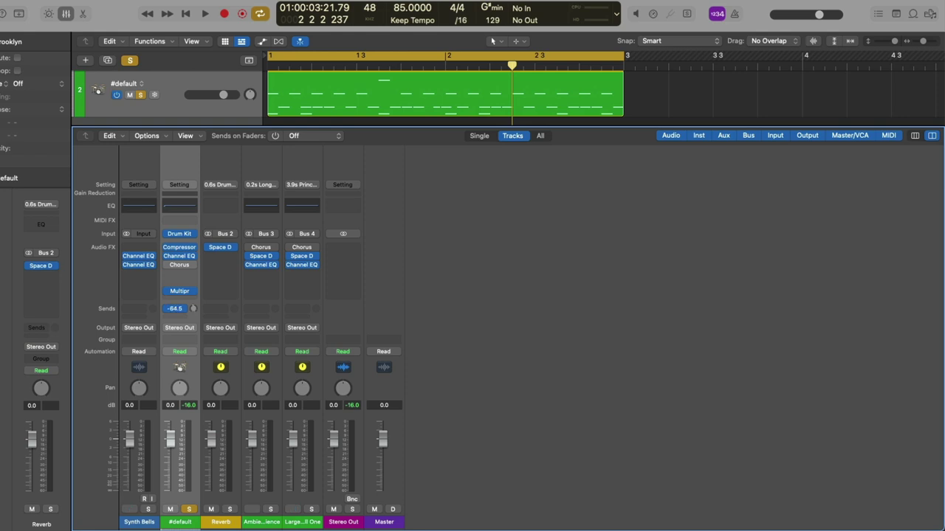
drag(193, 309, 193, 300)
key(space)
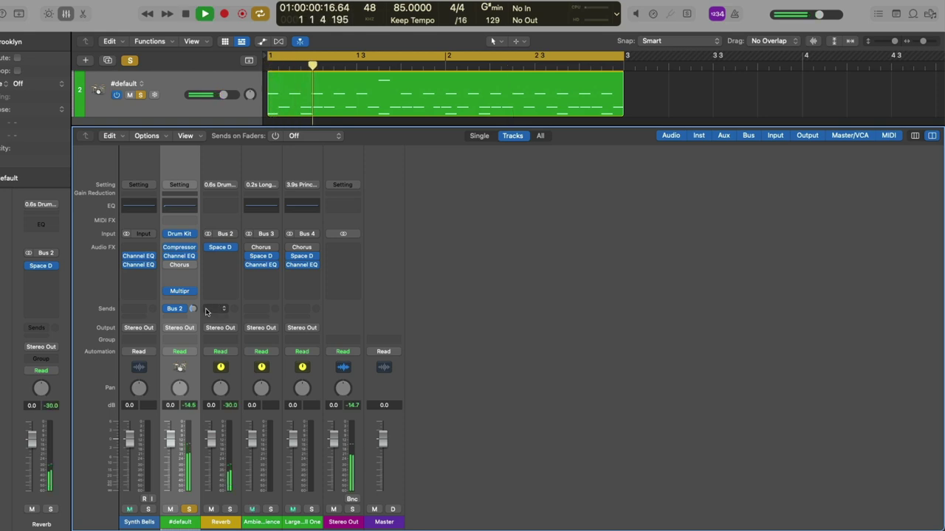
mouse_move(192, 309)
mouse_down()
mouse_move(192, 279)
mouse_move(192, 359)
mouse_move(201, 306)
mouse_up()
key(space)
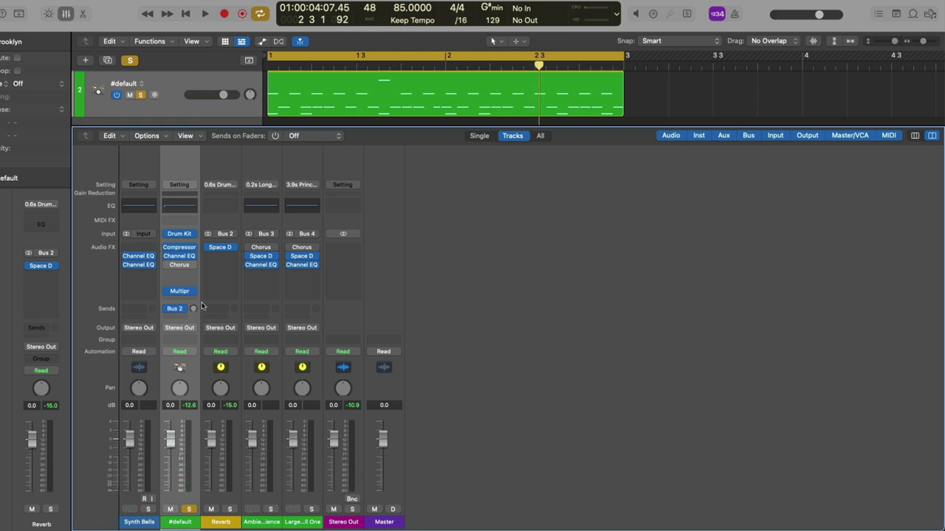
click(191, 509)
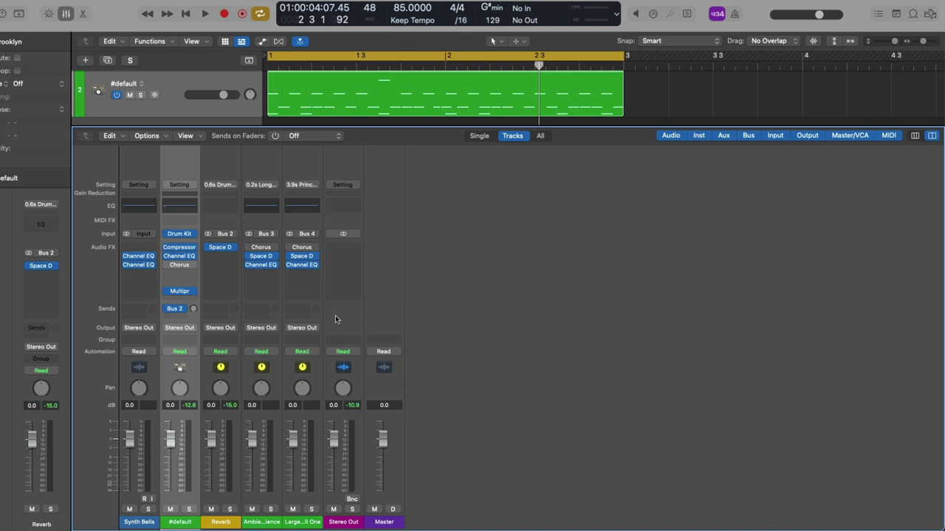
Select the Synth Bells track and add a send on its strip to Bus 3 (Ambience/0.2s Long Ambience).
scroll(301, 105, up, 2)
click(233, 77)
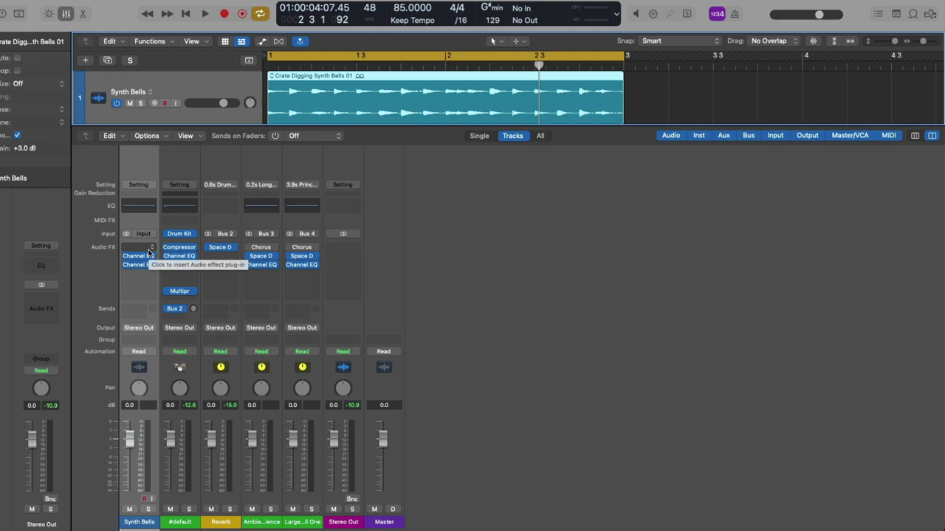
mouse_move(148, 257)
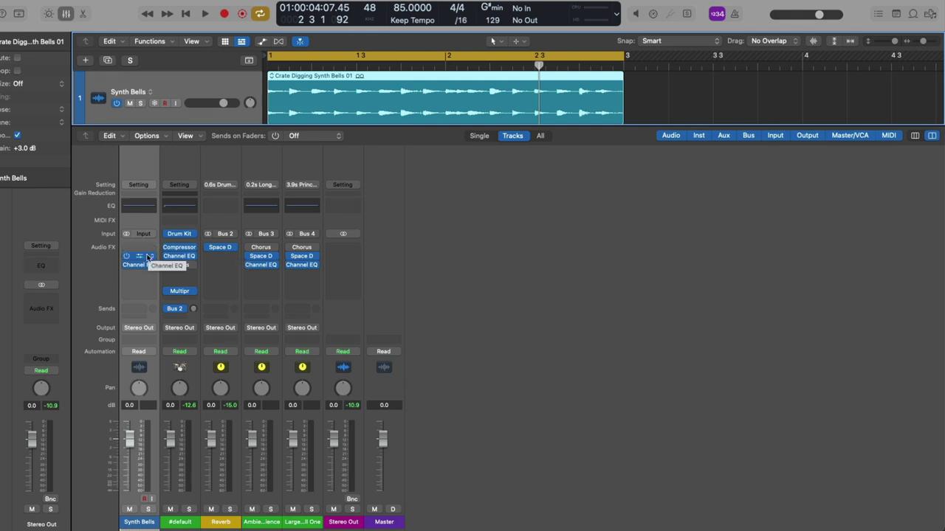
click(138, 310)
mouse_move(140, 325)
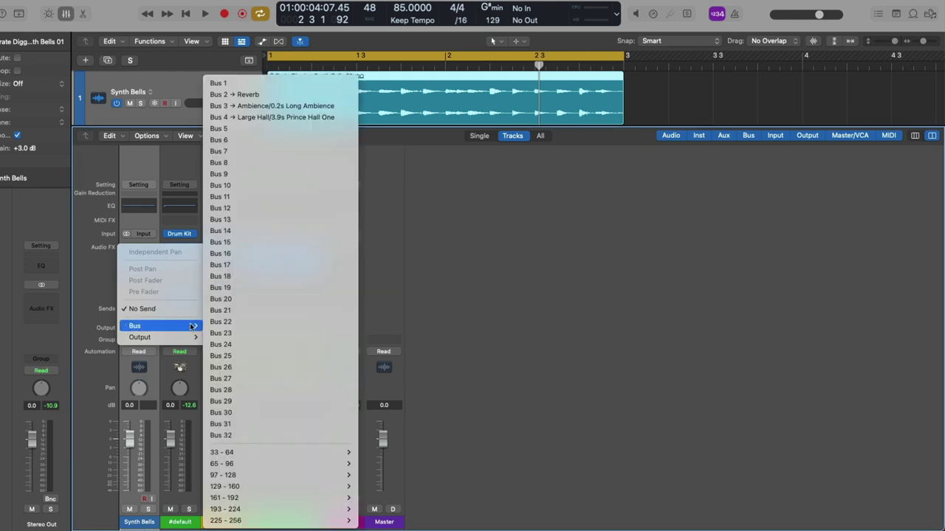
click(267, 107)
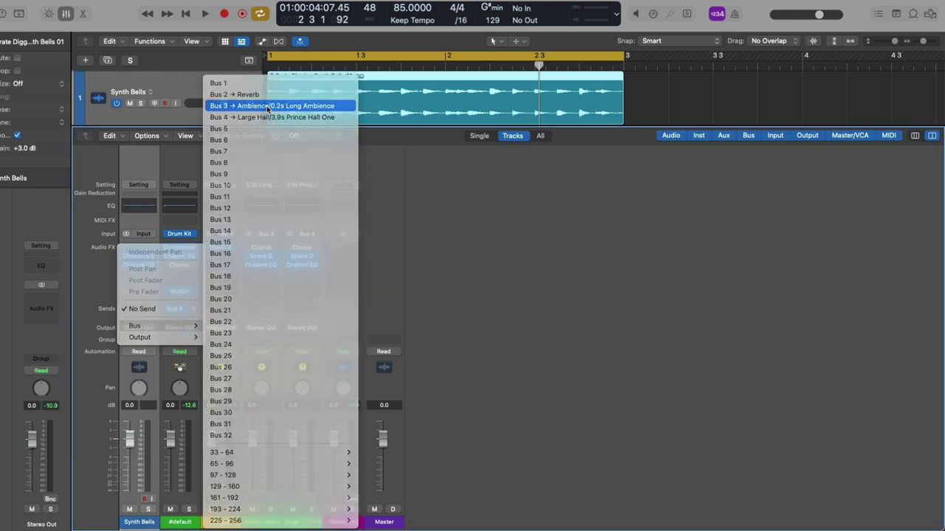
Insert the Distortion effect below the two Channel EQs on the Synth Bells strip.
click(147, 274)
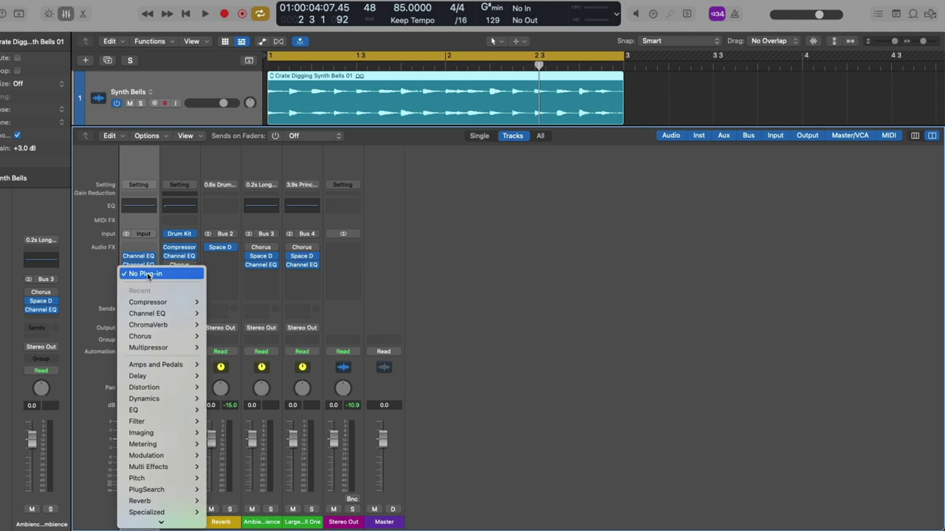
mouse_move(145, 386)
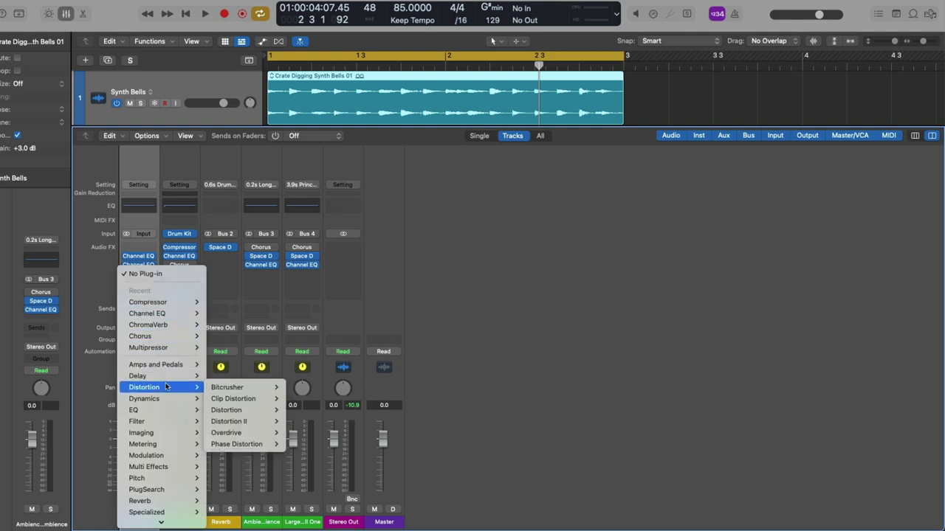
mouse_move(215, 387)
click(218, 409)
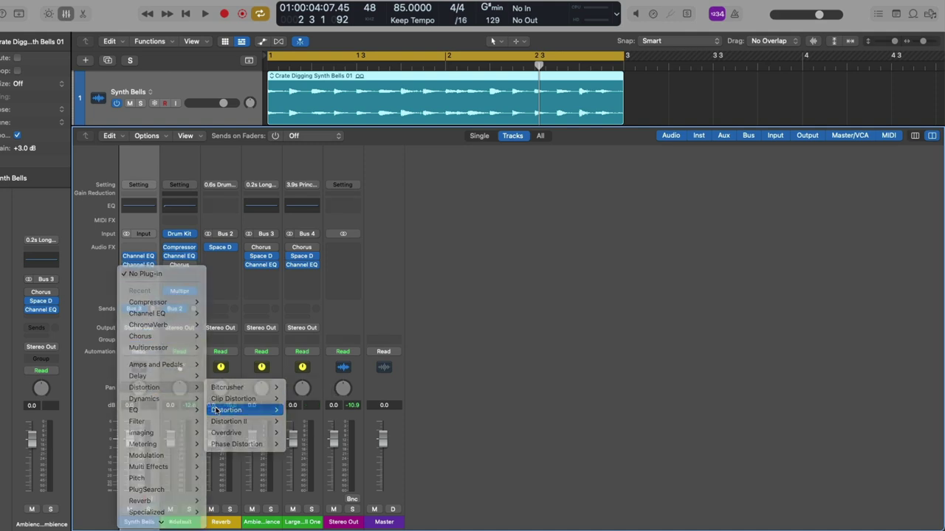
drag(307, 234, 238, 154)
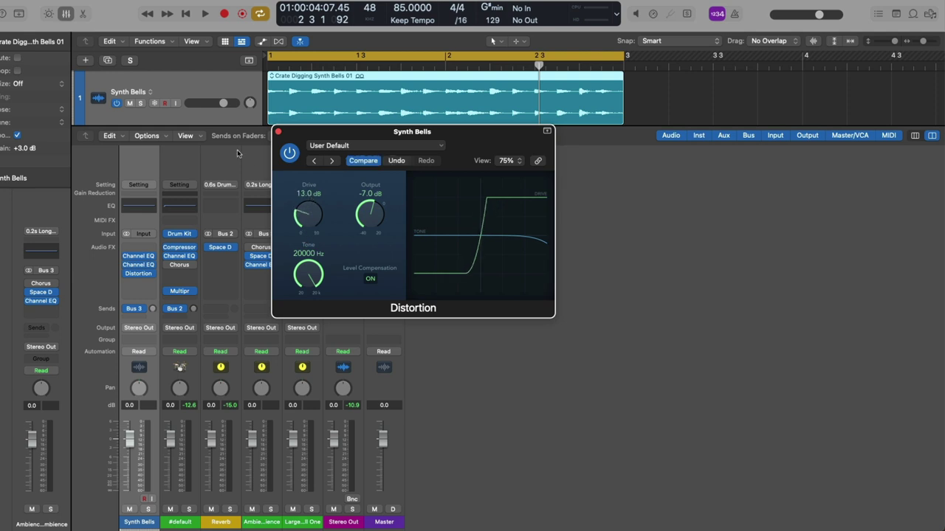
Solo the Synth Bells track and audition it briefly with the distortion.
click(141, 104)
key(space)
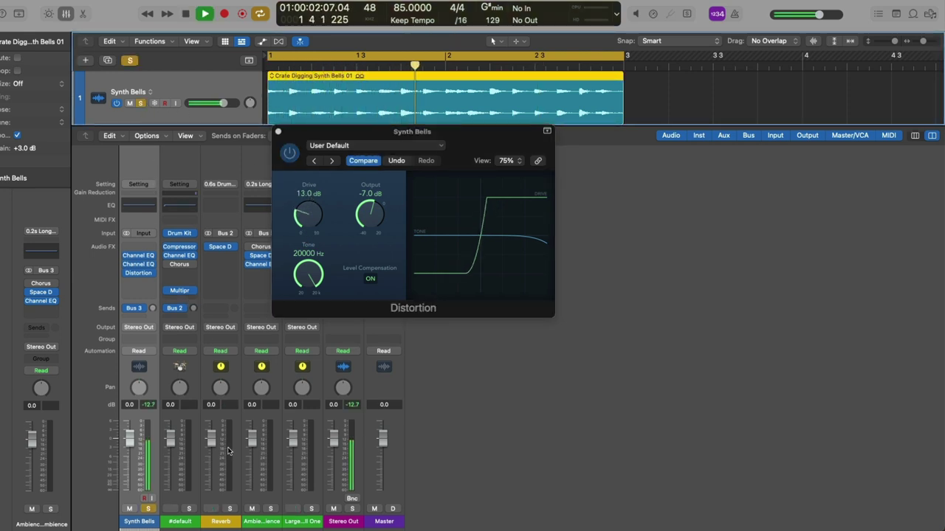
key(space)
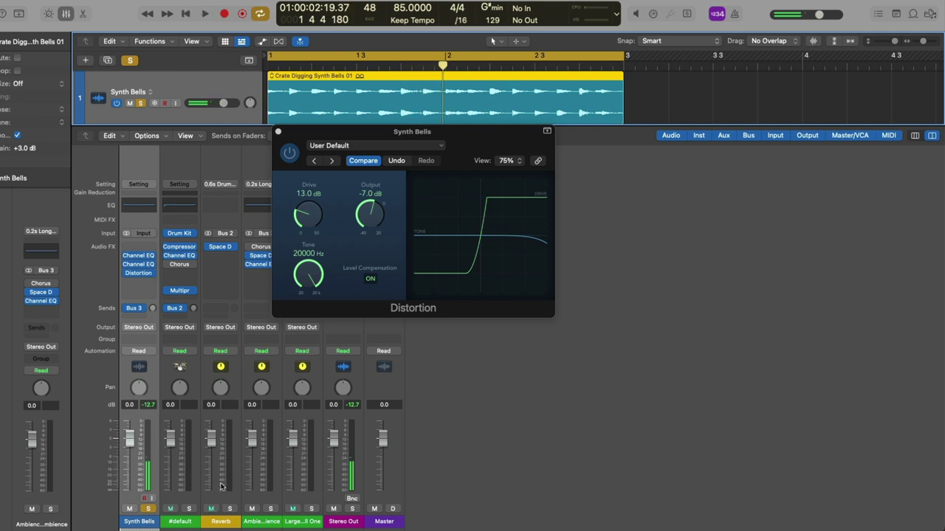
Solo the Ambience aux strip, raise the Bus 3 send on Synth Bells and audition the reverb return.
click(270, 509)
drag(154, 310, 154, 299)
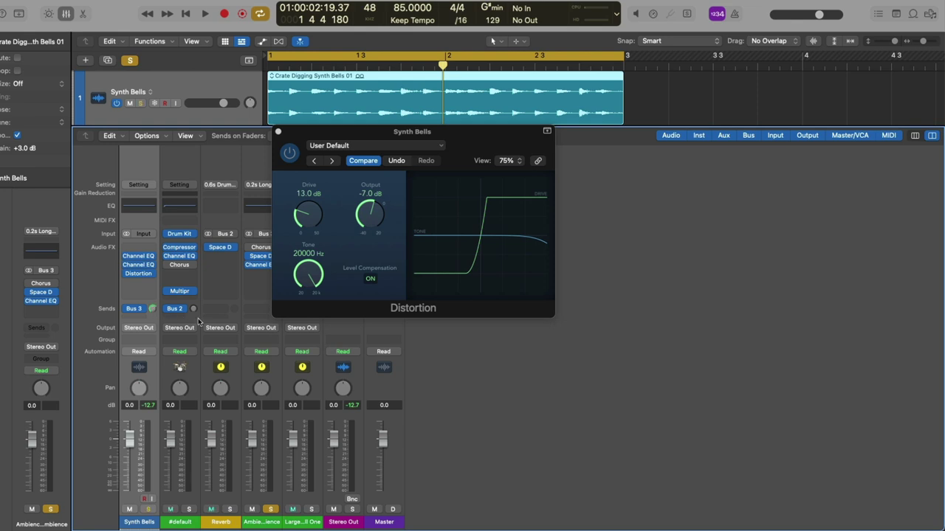
drag(306, 138, 372, 140)
key(space)
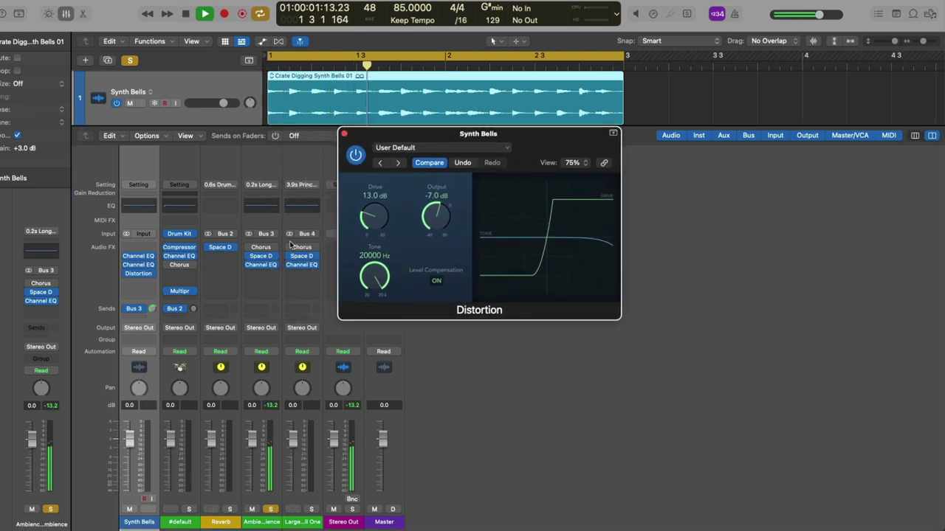
Look over Space Designer on the Ambience strip, close the open plug-in windows and unsolo the strip.
mouse_move(272, 257)
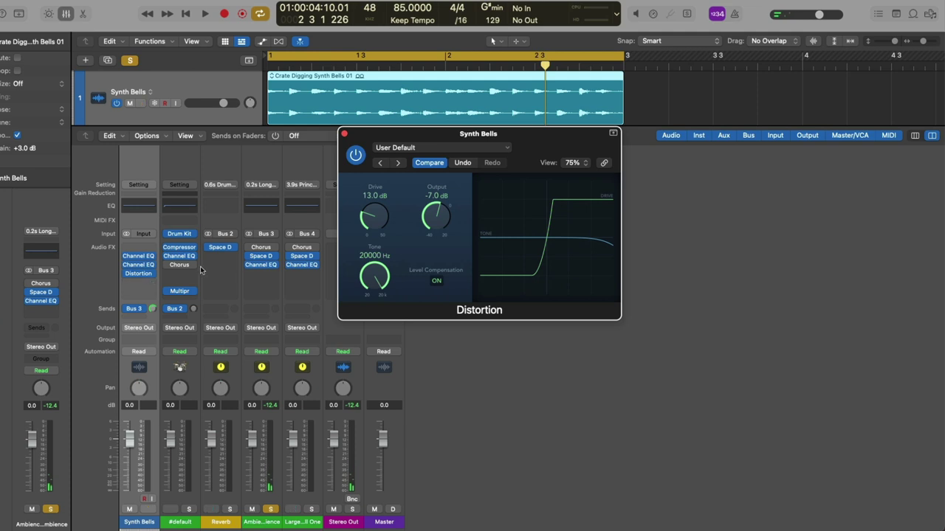
click(267, 259)
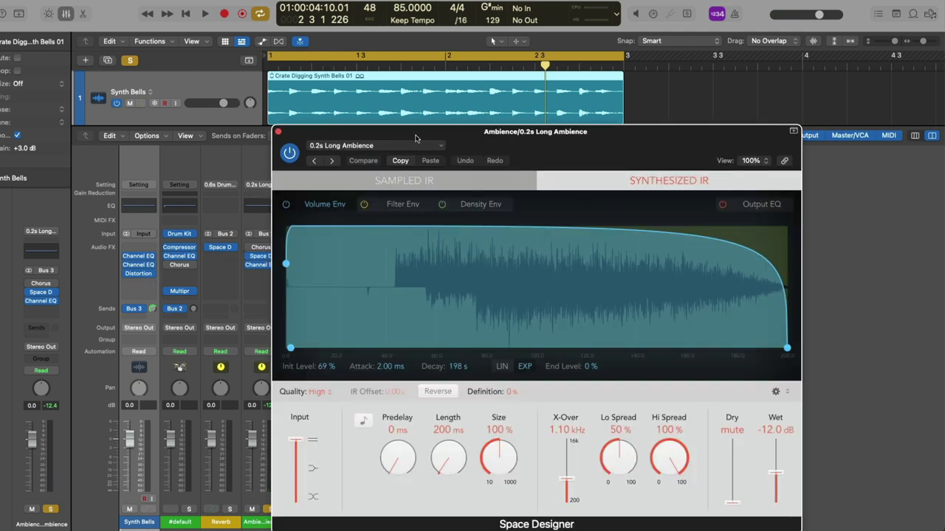
drag(417, 137, 449, 133)
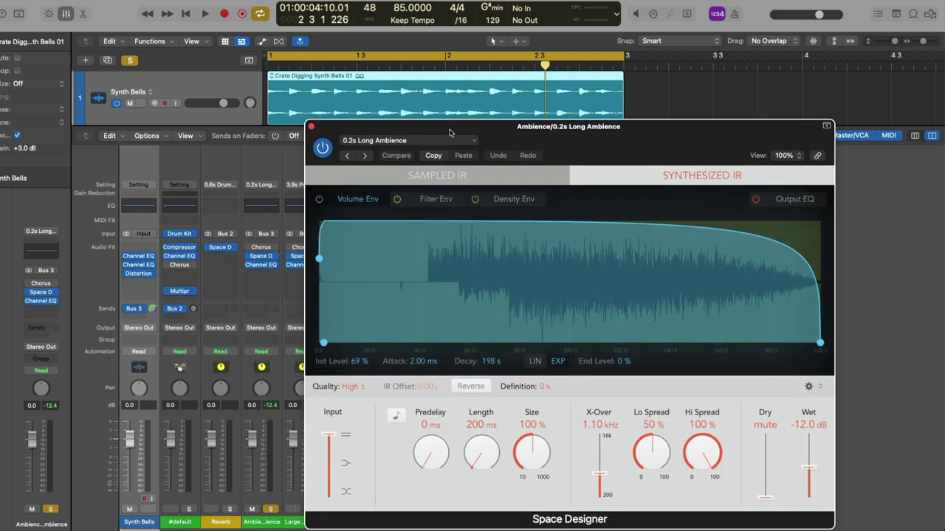
click(311, 126)
click(344, 134)
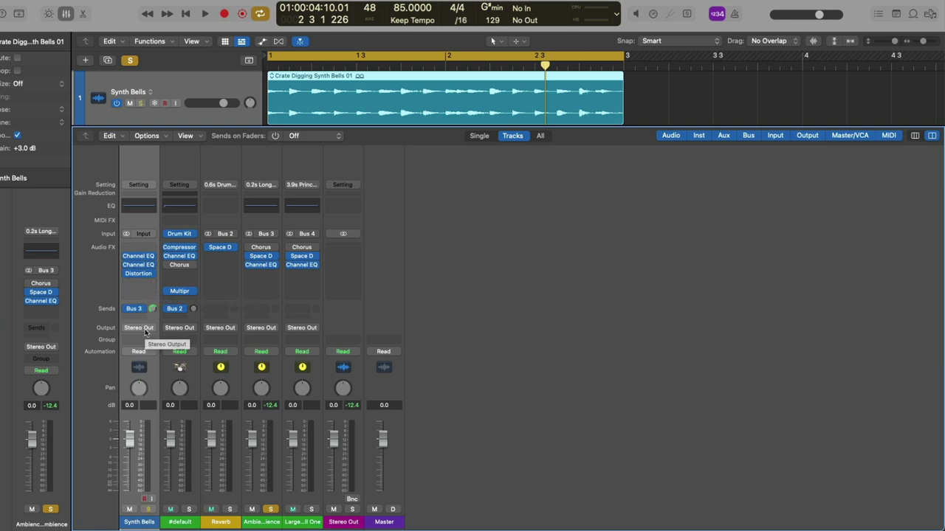
click(271, 510)
Select the drum track, open its Drum Kit Designer instrument for a look, and close it again.
scroll(203, 118, down, 3)
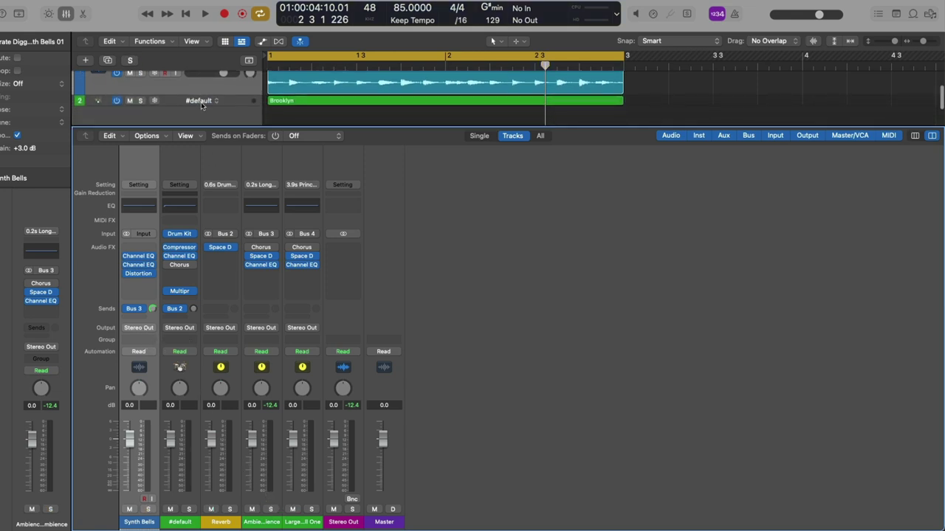
click(201, 96)
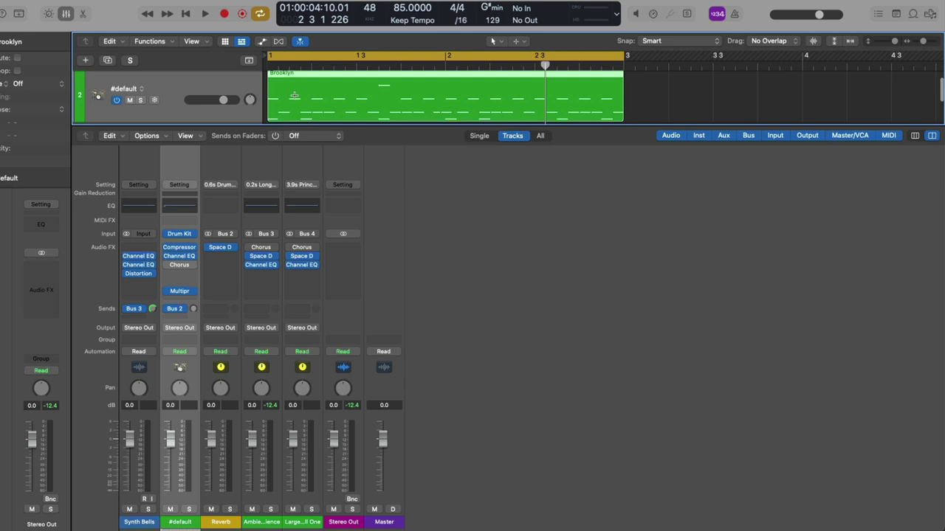
click(180, 234)
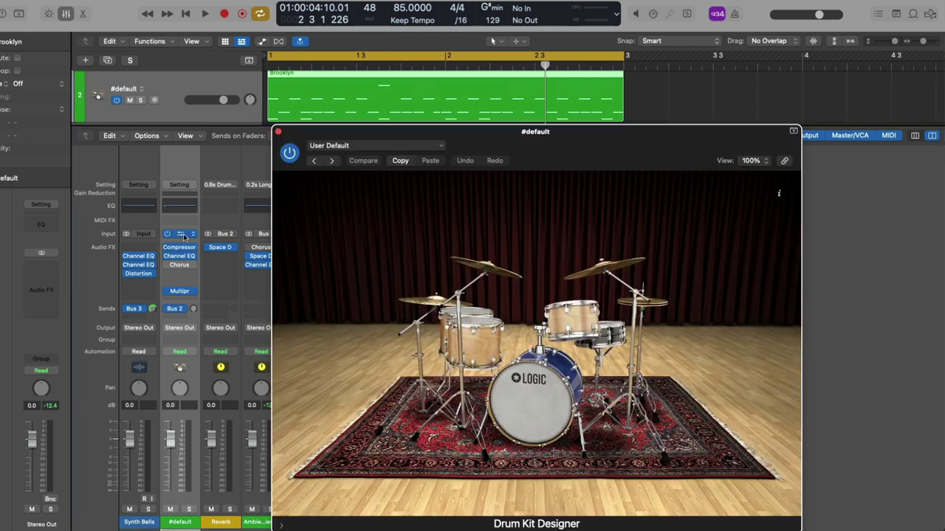
click(279, 132)
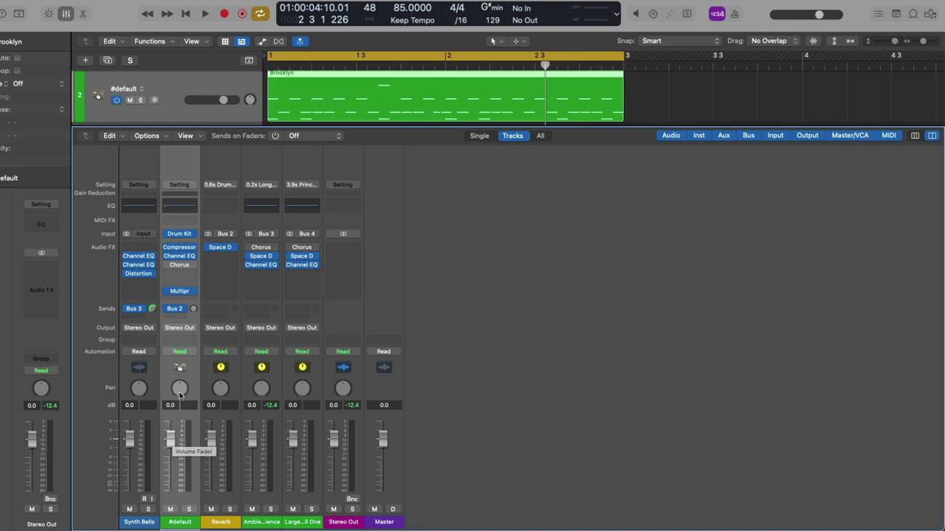
Pan the drum strip to -64, and reset its pan to the centre.
drag(180, 389, 180, 406)
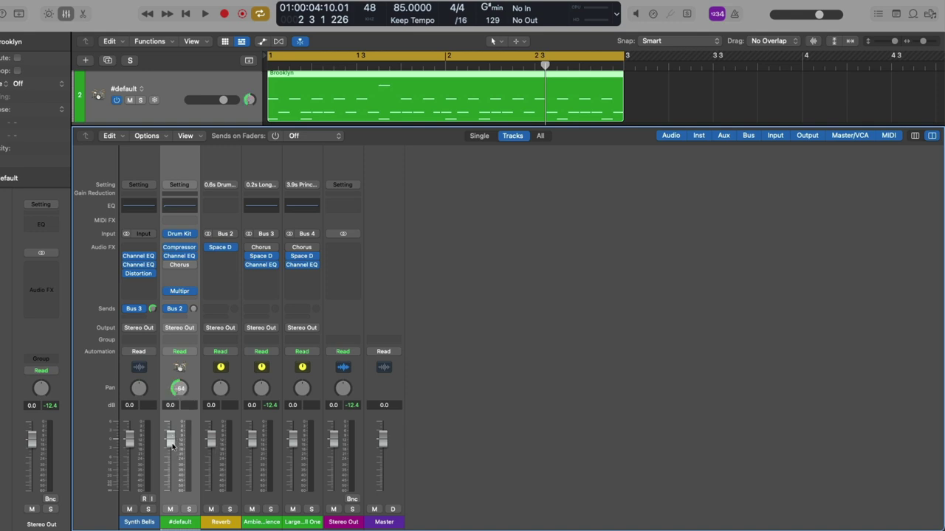
drag(172, 445, 172, 332)
alt+click(178, 390)
During playback, set the volume faders to -12.8 dB on Synth Bells, 1.3 dB on the drums and -12.2 dB on Ambience.
key(space)
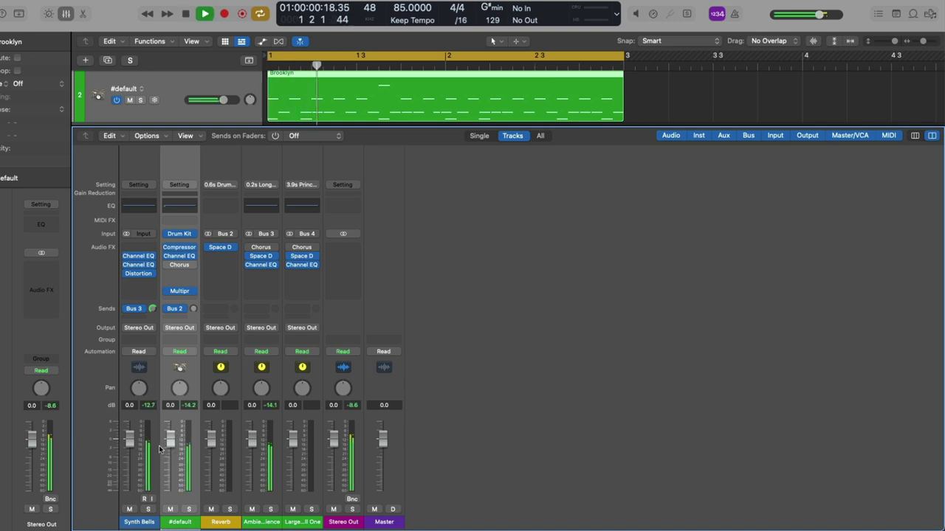
drag(129, 443, 129, 467)
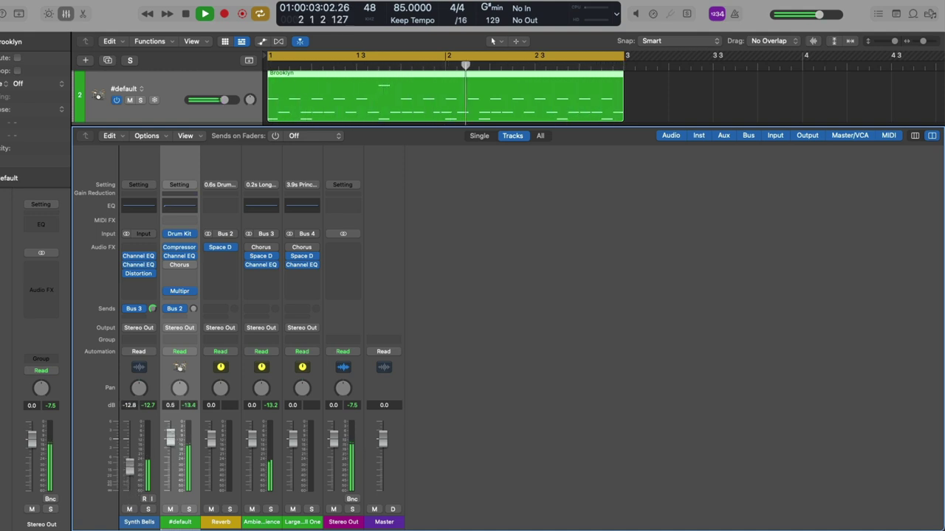
drag(170, 440, 171, 436)
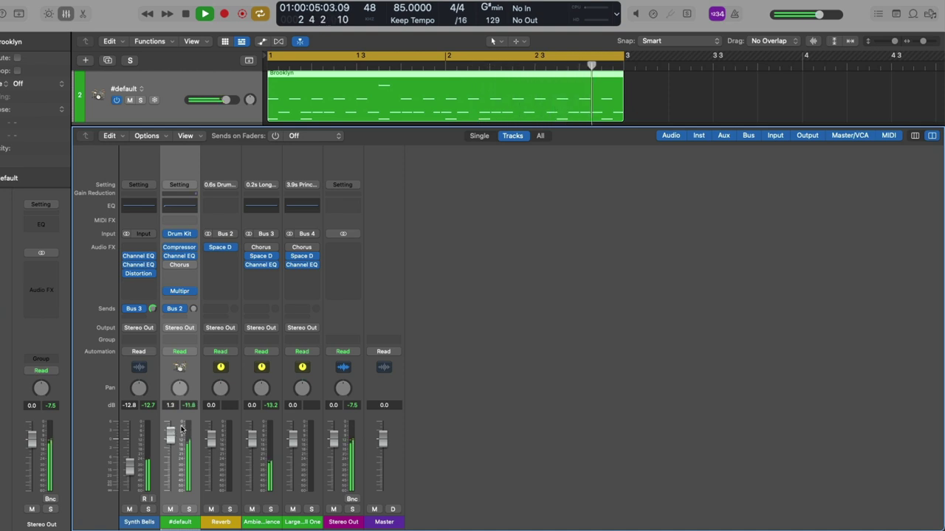
drag(251, 439, 252, 465)
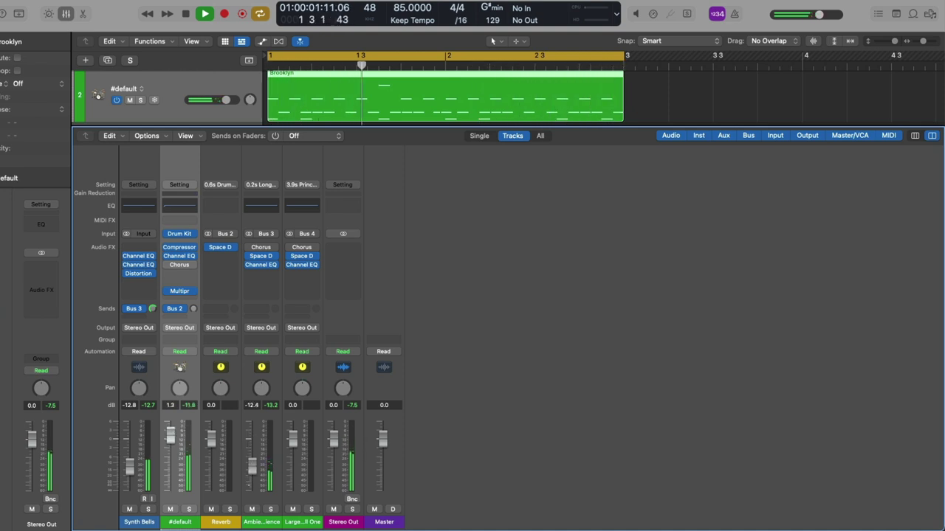
key(space)
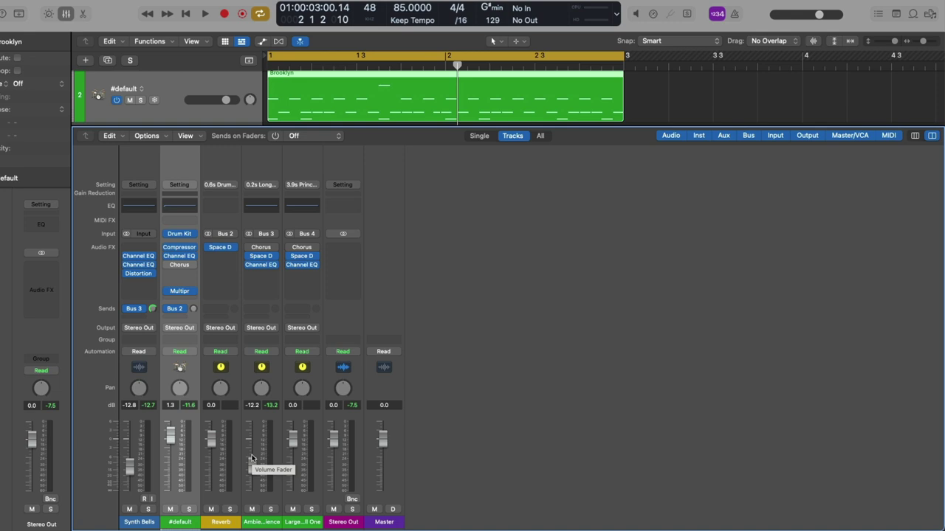
Audition Synth Bells panned to +63 against the drums at -64, recentre both and switch the Synth Bells channel to mono.
key(space)
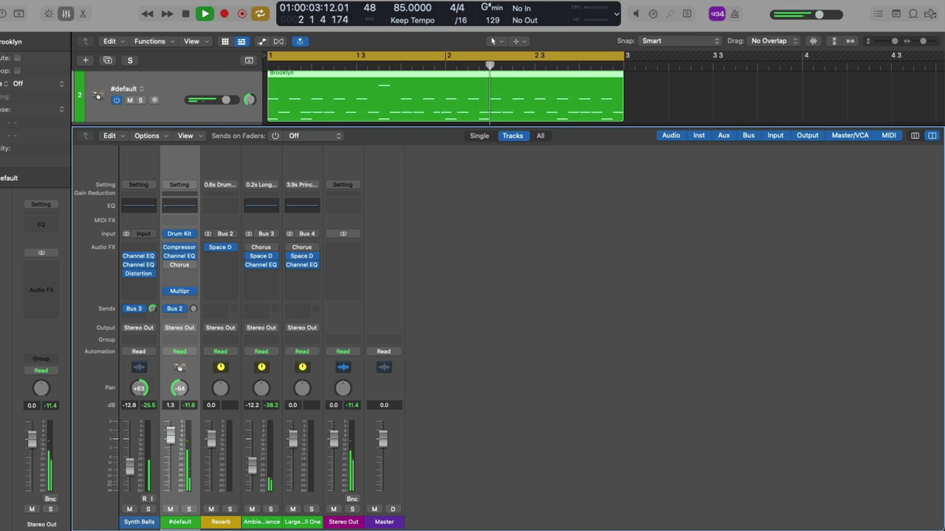
key(space)
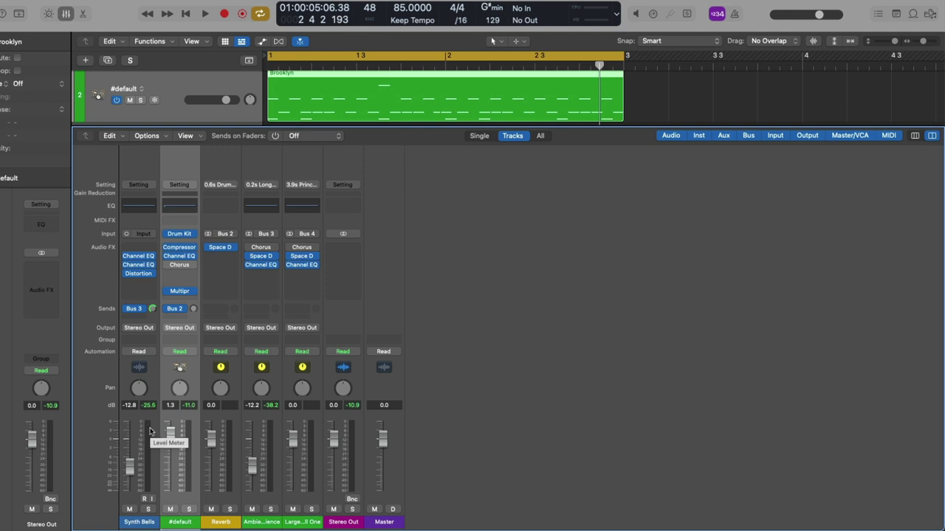
Switch the two Channel EQs and the Distortion plug-in on Synth Bells to their mono versions.
click(150, 256)
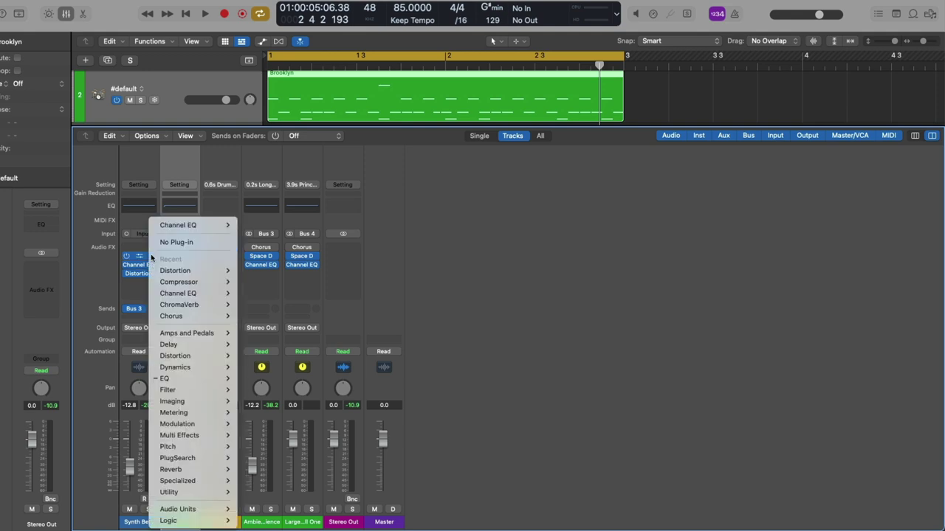
mouse_move(181, 227)
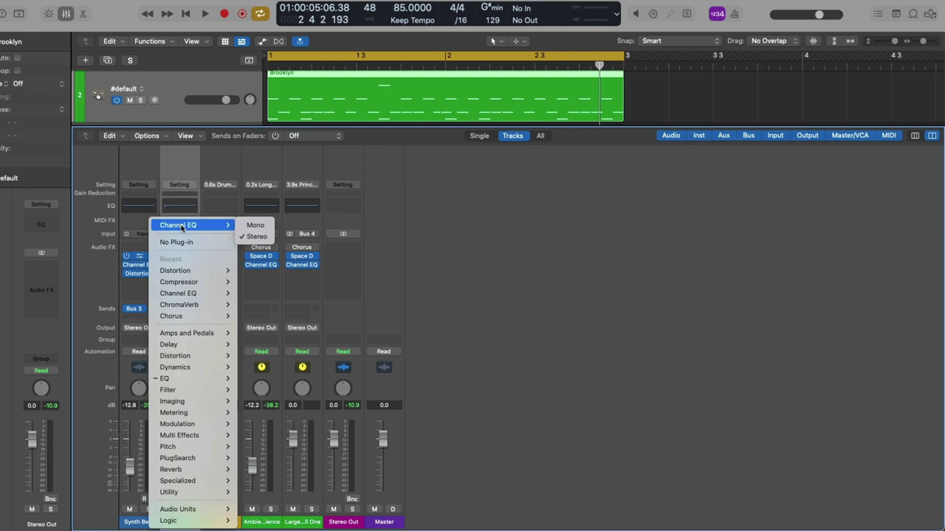
click(256, 236)
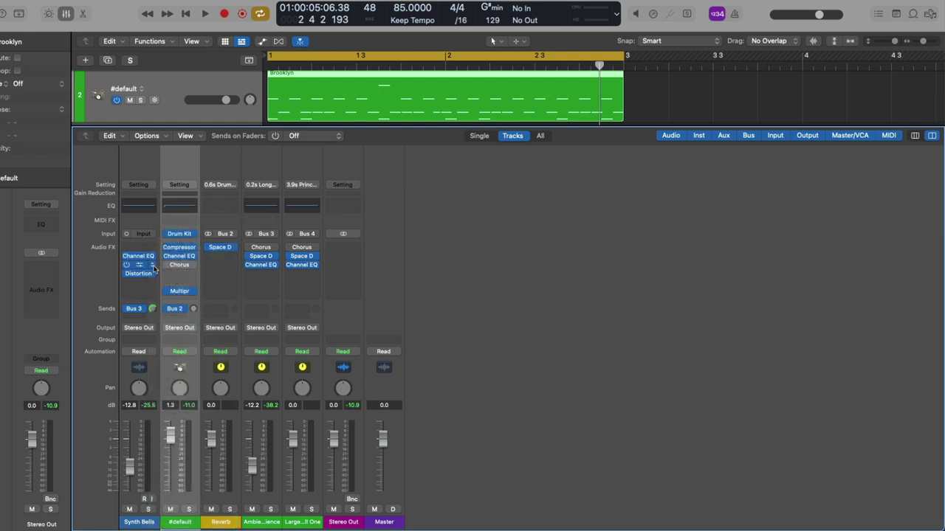
click(155, 266)
mouse_move(184, 225)
click(241, 225)
click(152, 274)
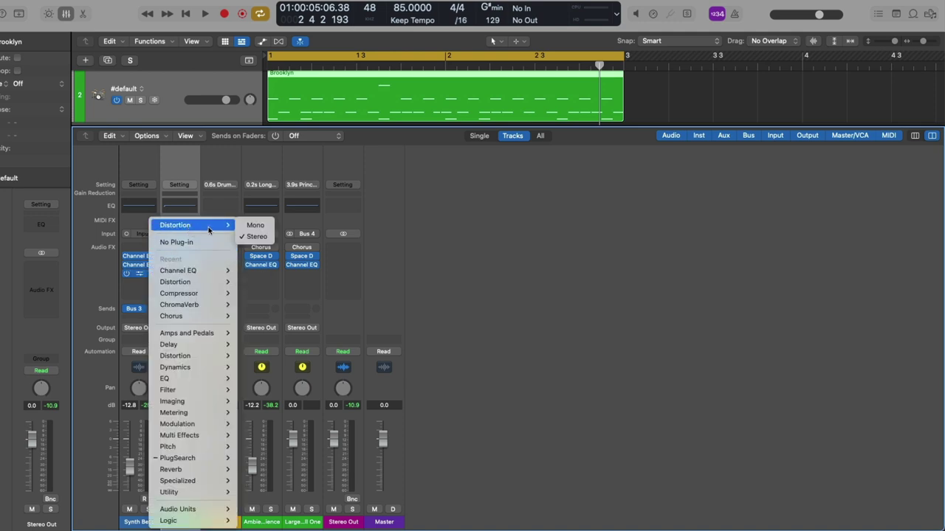
click(255, 225)
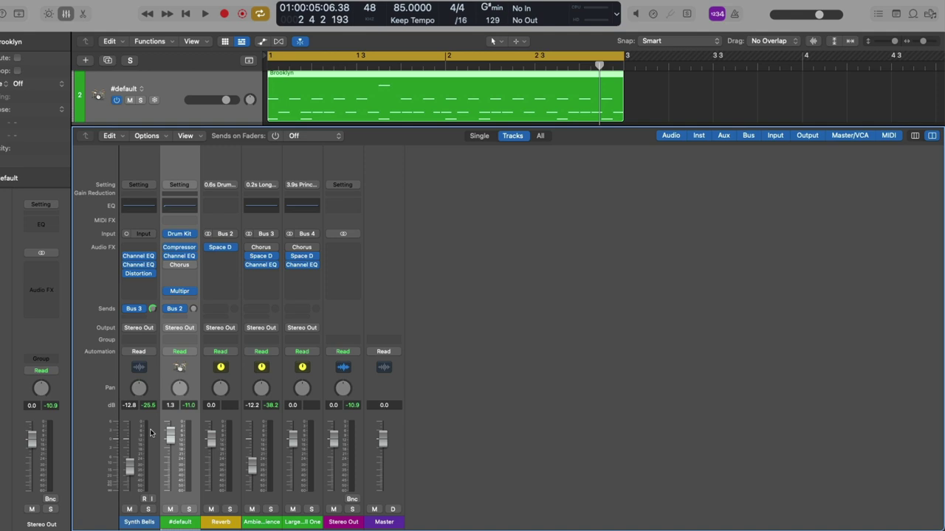
Solo the mono Synth Bells channel and audition it panned to +62.
click(148, 510)
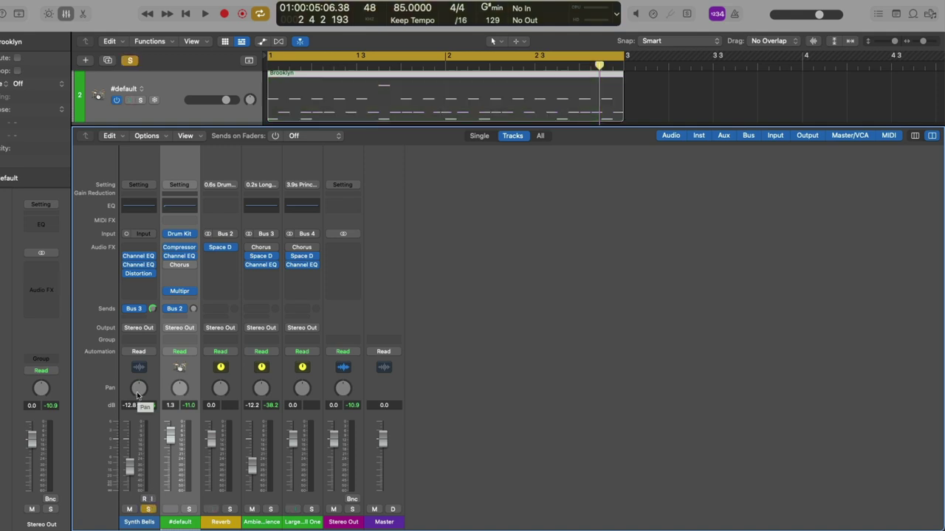
drag(139, 387, 139, 336)
key(space)
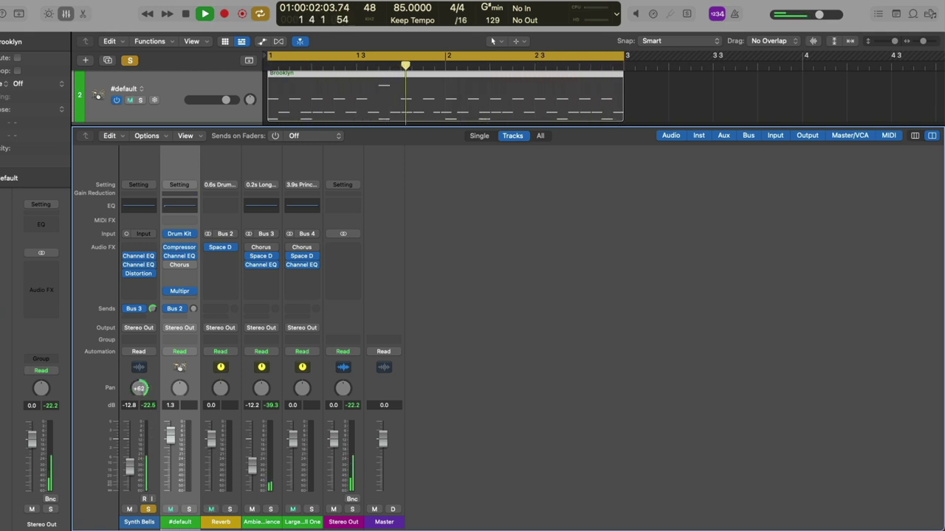
key(space)
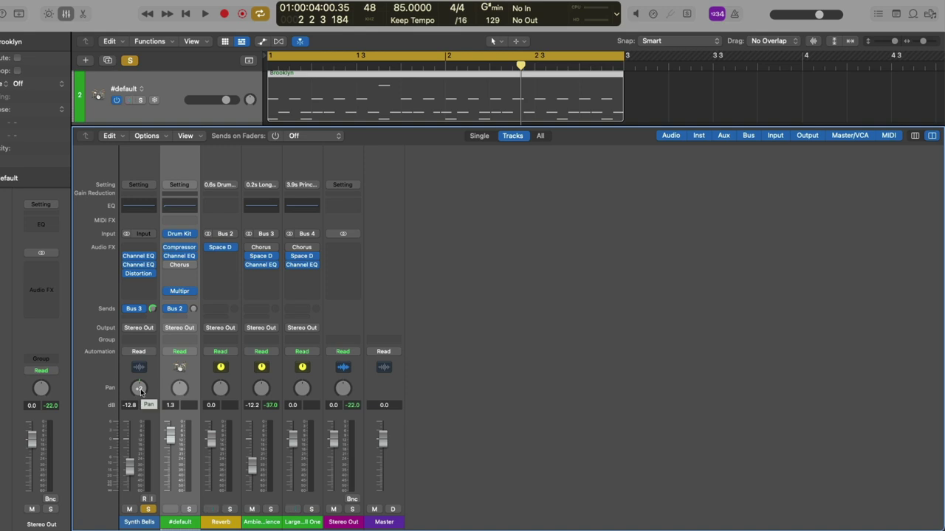
Pan the stereo Synth Bells channel to both sides in Balance mode, audition it at -64, and recentre it.
mouse_move(141, 391)
mouse_down()
mouse_move(143, 417)
mouse_move(142, 343)
mouse_move(143, 405)
mouse_up()
drag(137, 387, 137, 325)
drag(138, 386, 137, 401)
key(space)
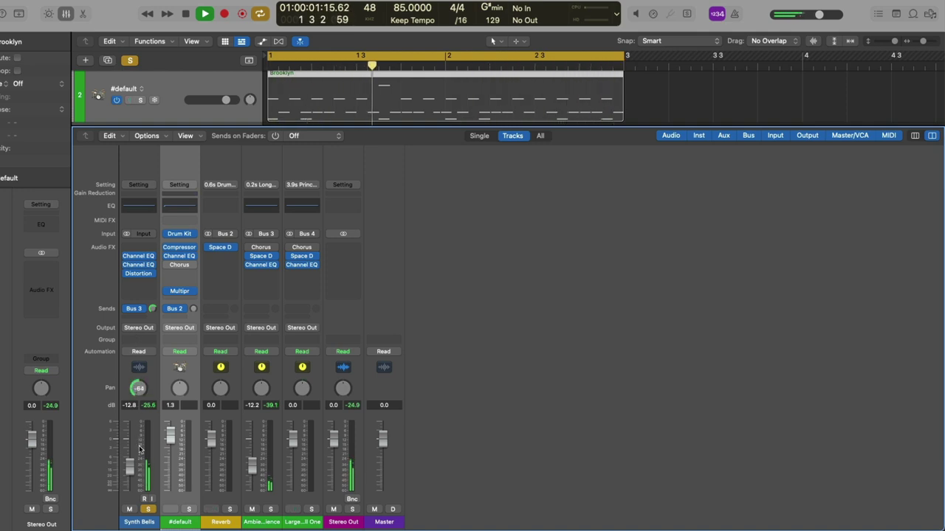
key(space)
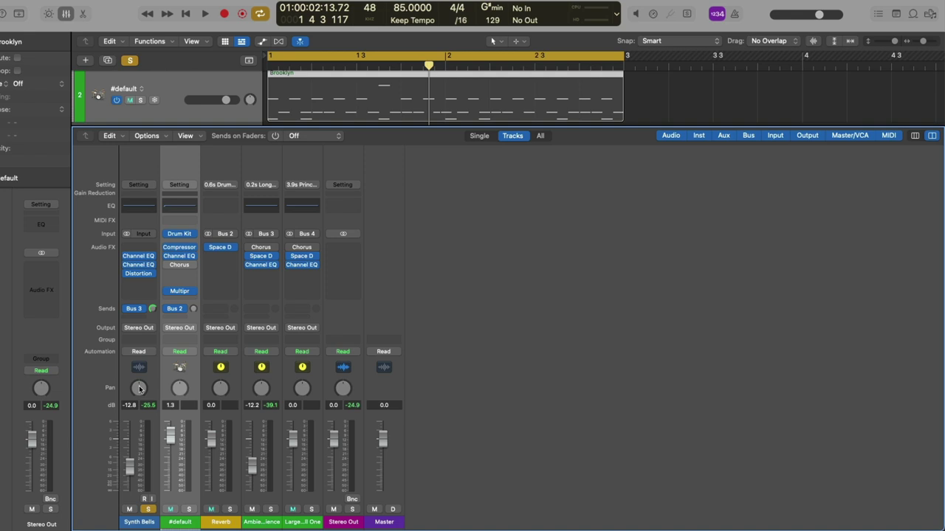
Change the Synth Bells panner to Stereo Pan and audition moving the pan position during playback.
right_click(138, 389)
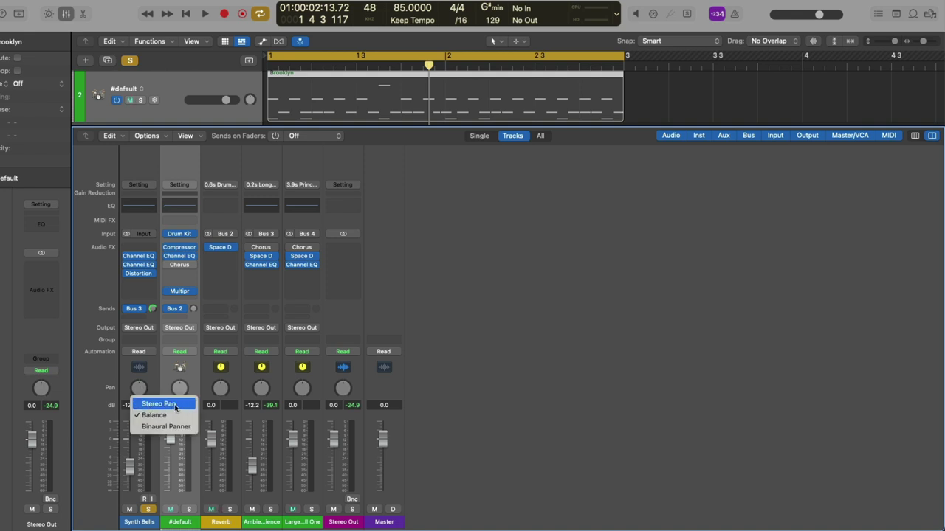
click(156, 403)
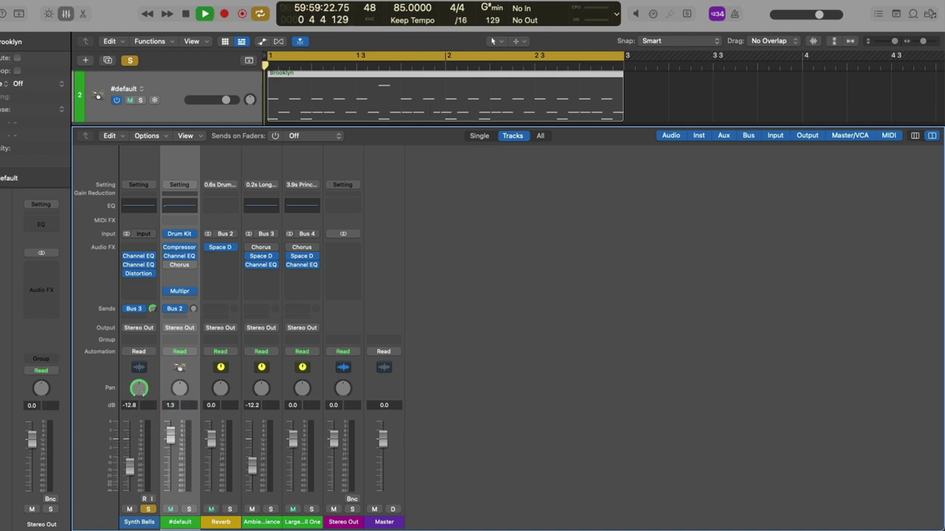
key(space)
drag(141, 391, 140, 409)
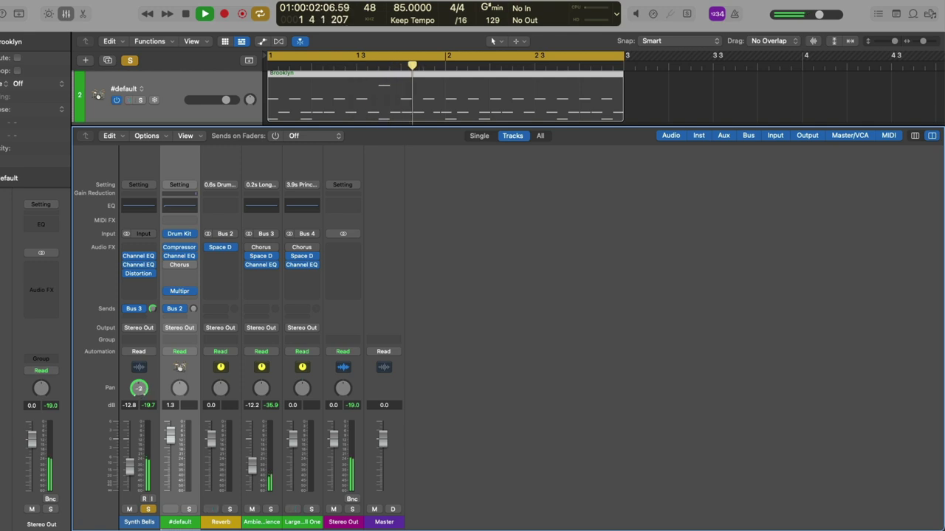
key(space)
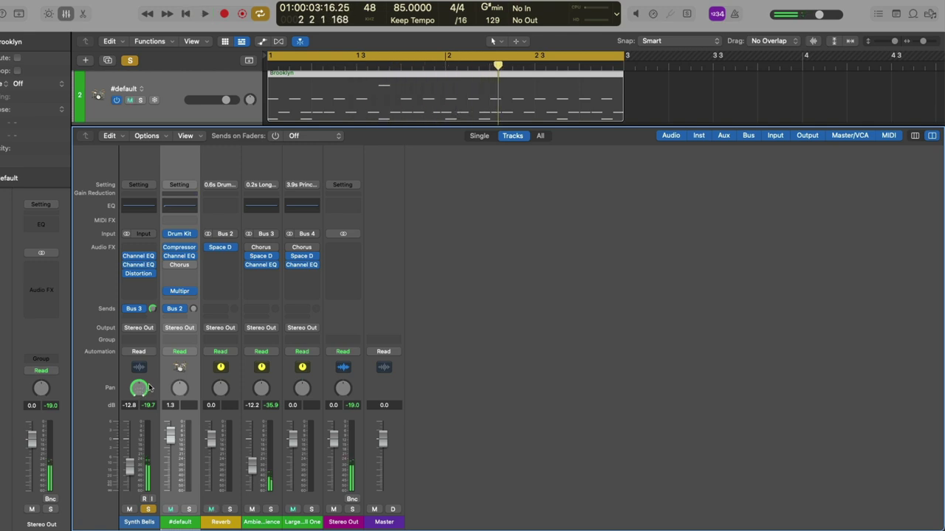
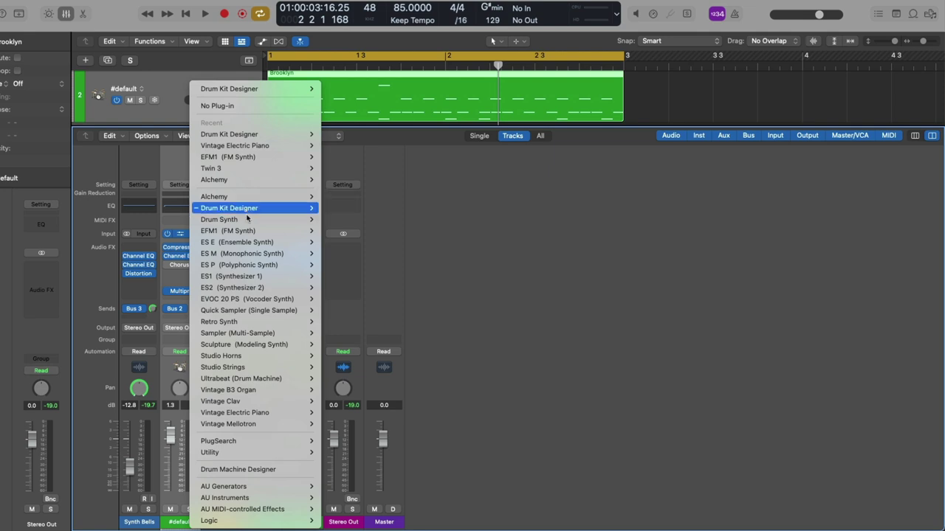
Replace the drum track's instrument with a mono Quick Sampler and load the Arpeggiator preset Lo-Fi Drama.
mouse_move(249, 313)
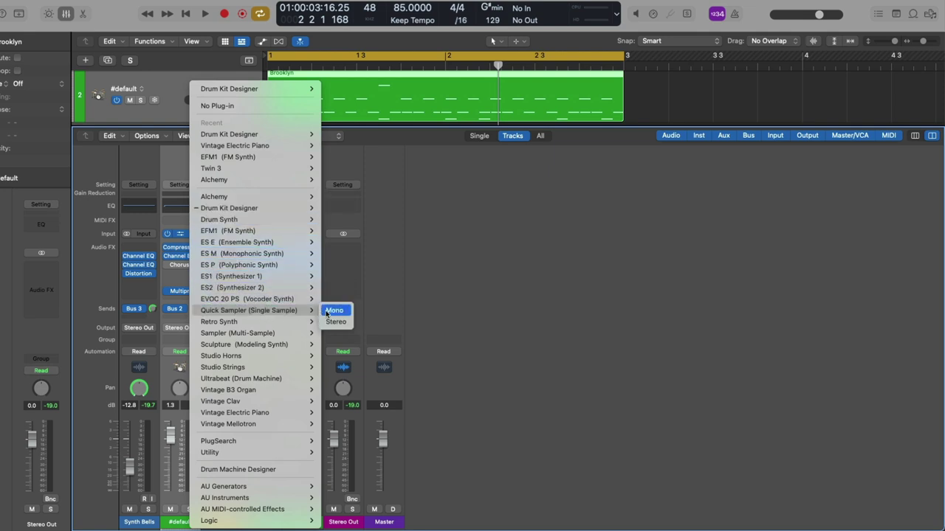
click(334, 311)
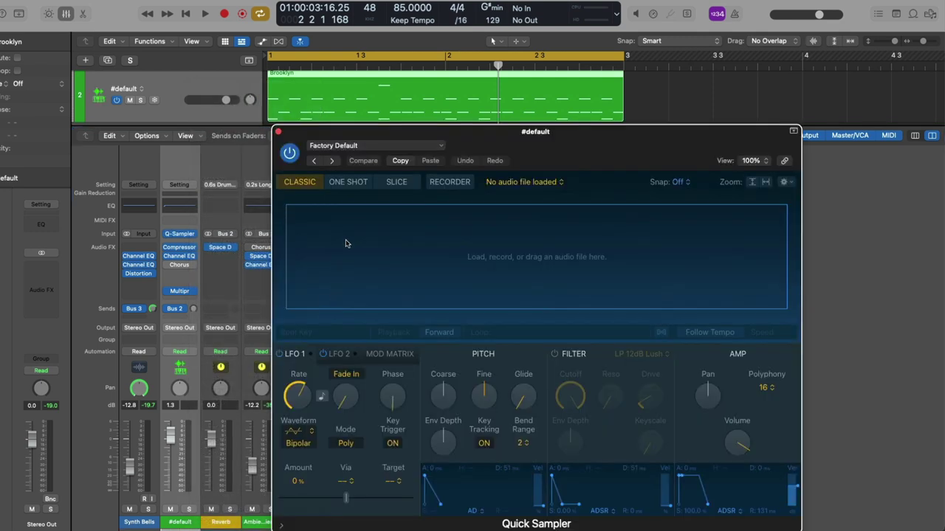
click(355, 147)
mouse_move(385, 390)
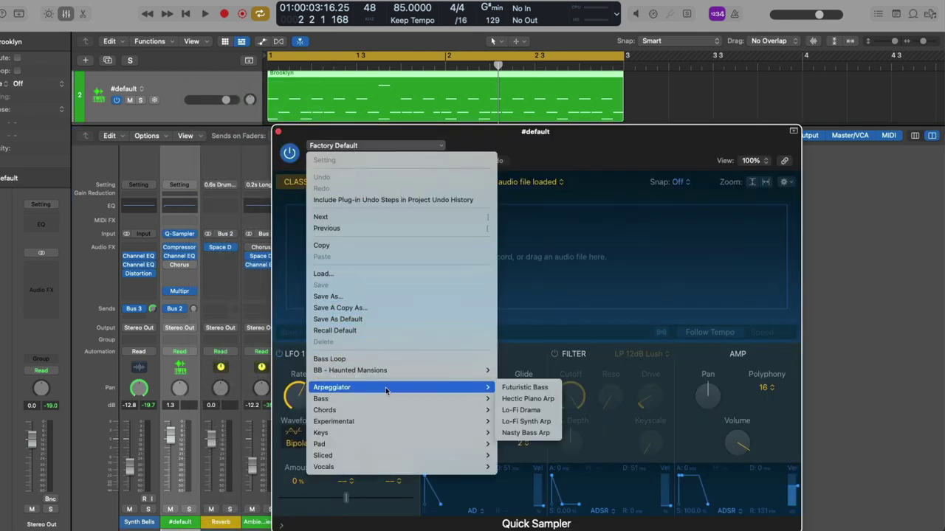
click(515, 410)
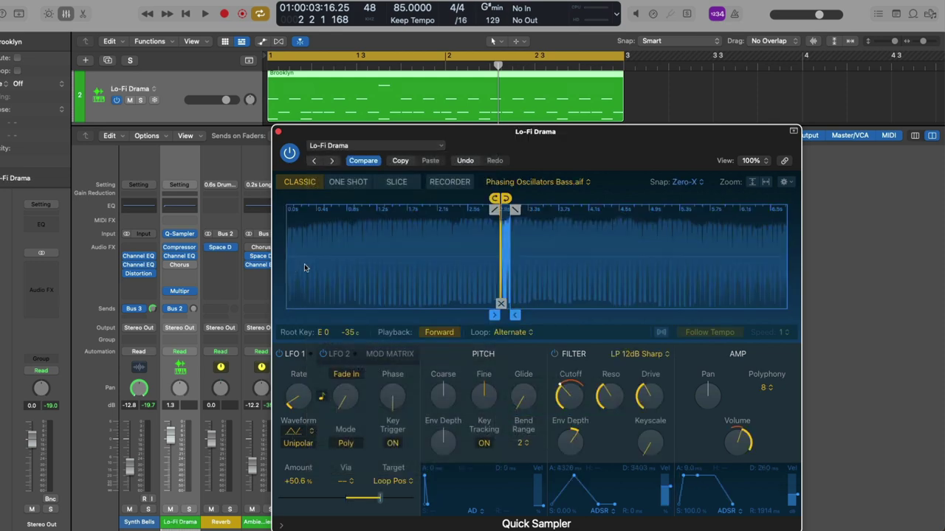
Solo the Quick Sampler channel, start playback and advance to the Lo-Fi Synth Arp preset.
click(189, 510)
key(space)
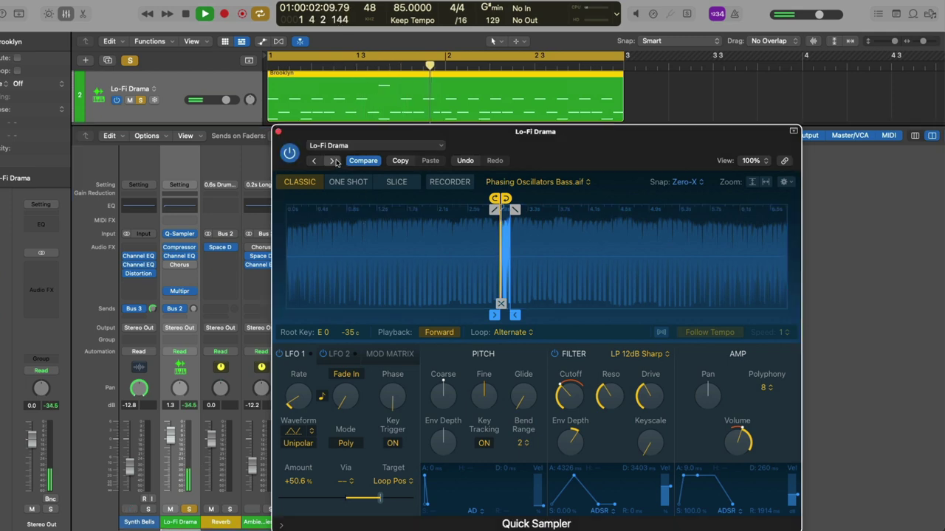
key(])
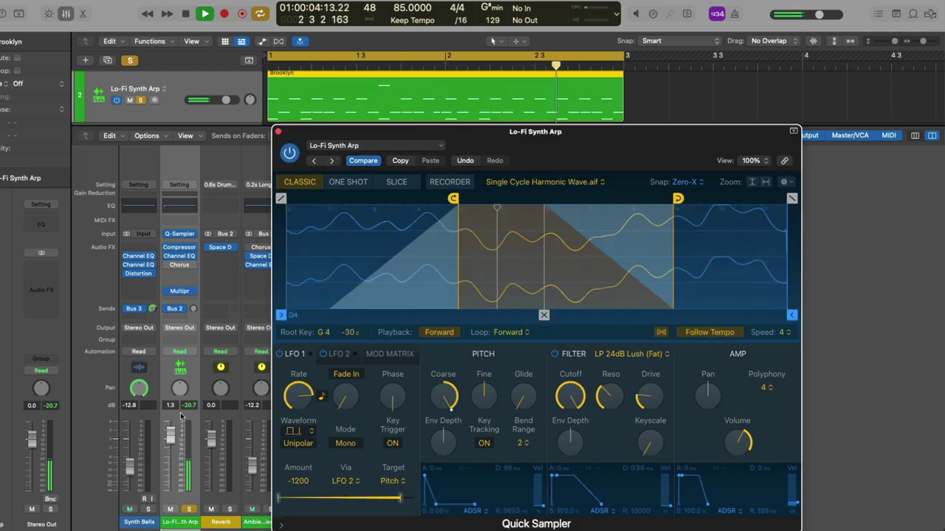
Change the Quick Sampler channel's panner to Stereo Pan, audition moving it around the centre, and stop playback.
right_click(180, 389)
click(200, 404)
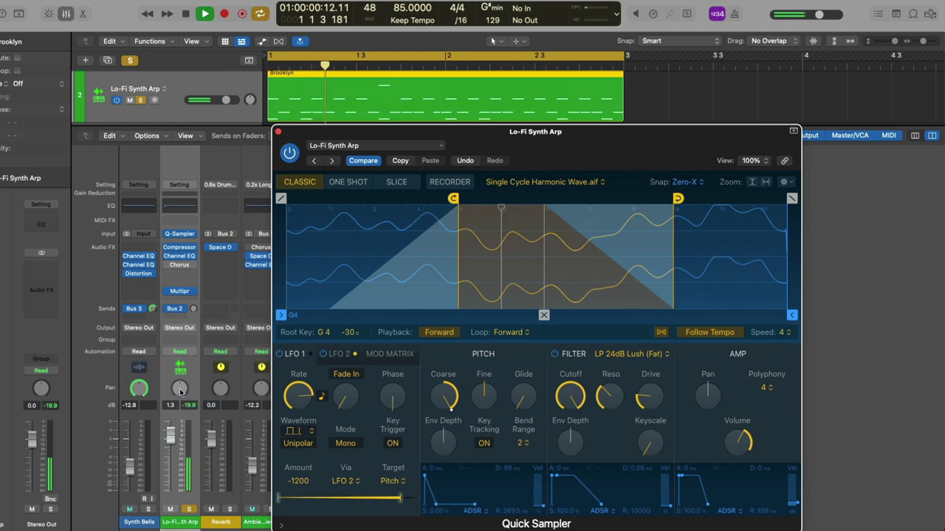
mouse_move(180, 389)
mouse_down()
mouse_move(180, 414)
mouse_move(180, 403)
mouse_up()
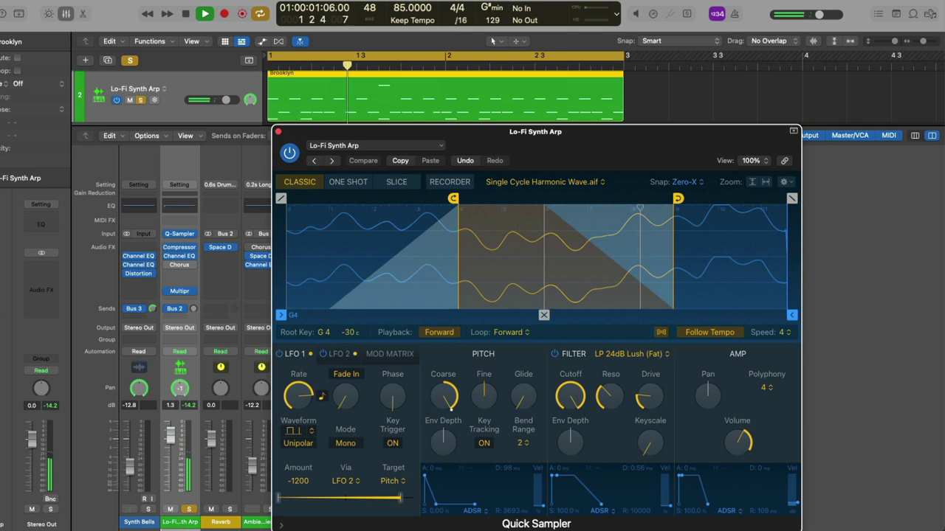
click(175, 360)
key(space)
Replace Quick Sampler with the stereo Drum Kit Designer and play the drums panned to -50.
click(189, 235)
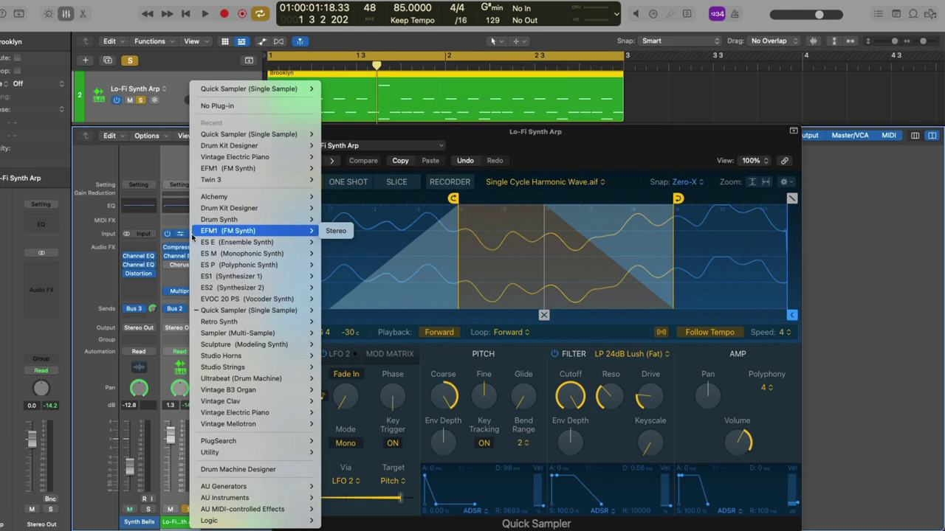
mouse_move(210, 210)
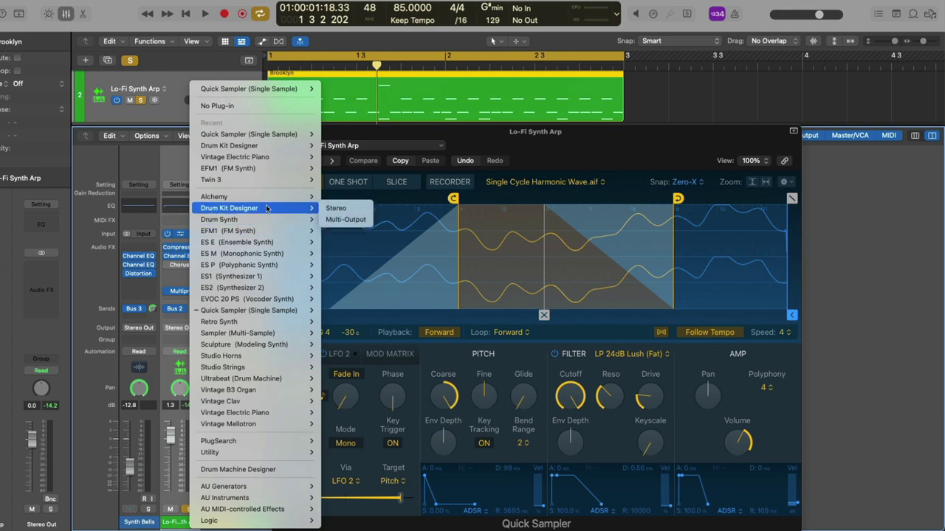
click(336, 209)
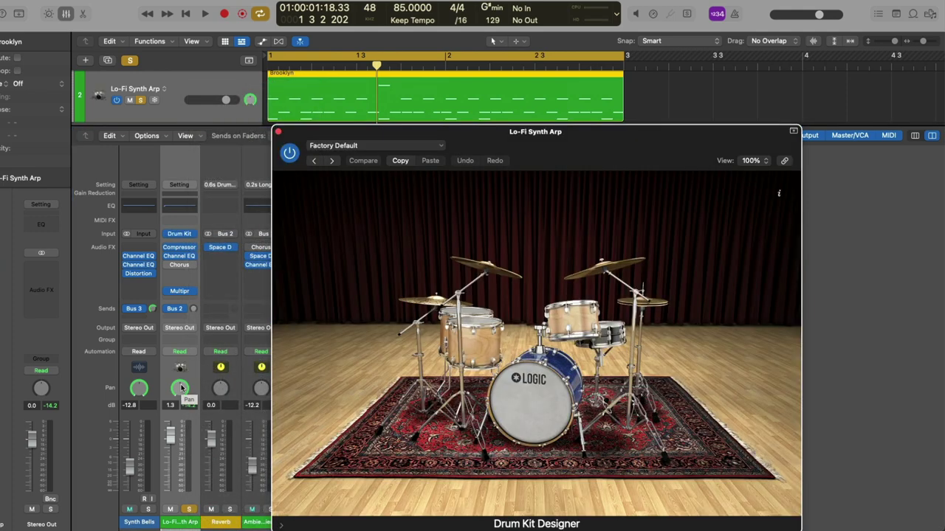
drag(181, 389, 180, 413)
key(space)
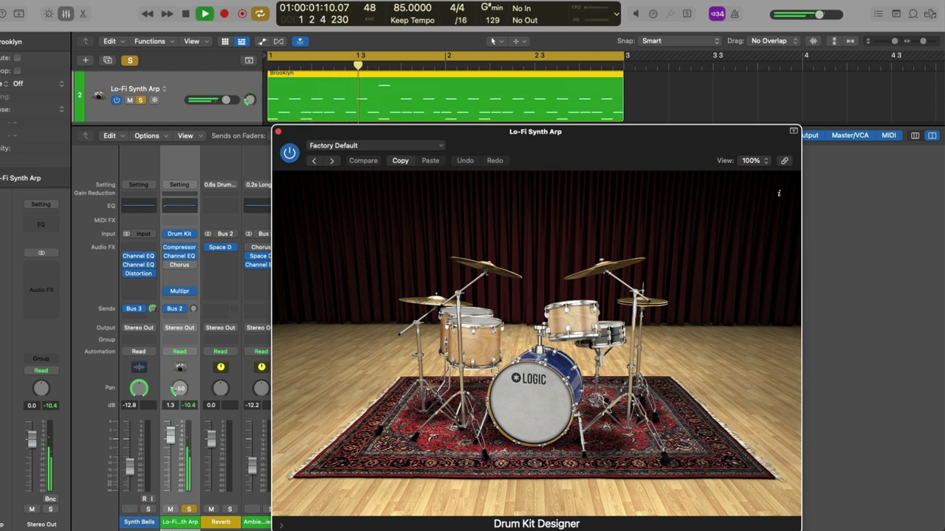
Compare the drums in Balance and Stereo Pan modes at -50, return to Stereo Pan and move the pan back to the centre.
right_click(179, 394)
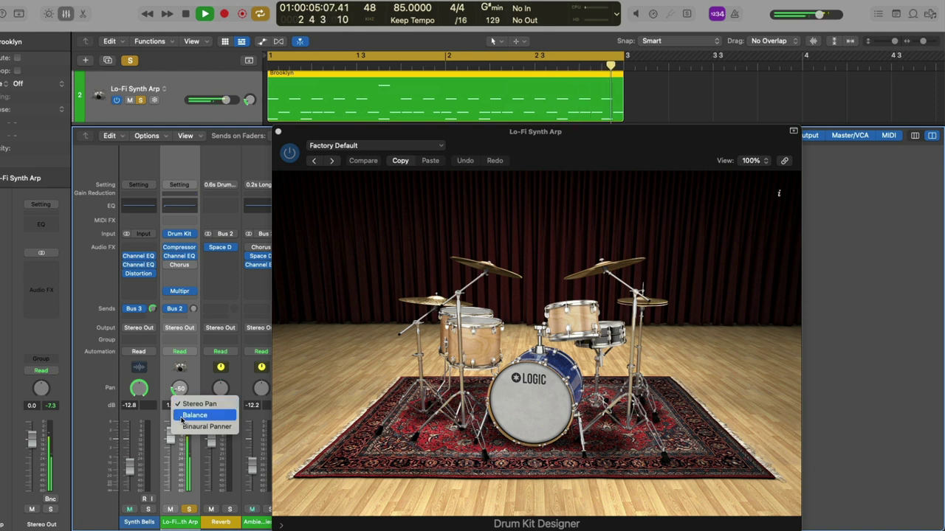
click(182, 418)
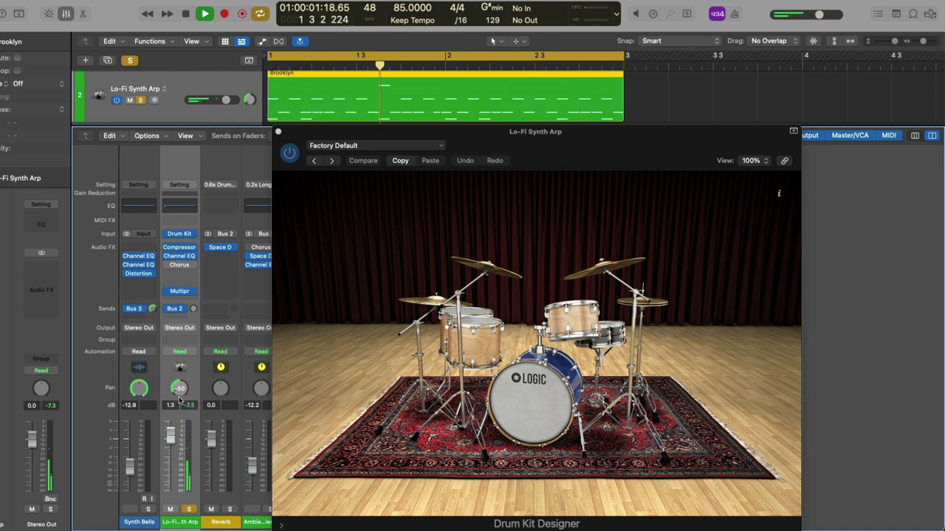
right_click(180, 398)
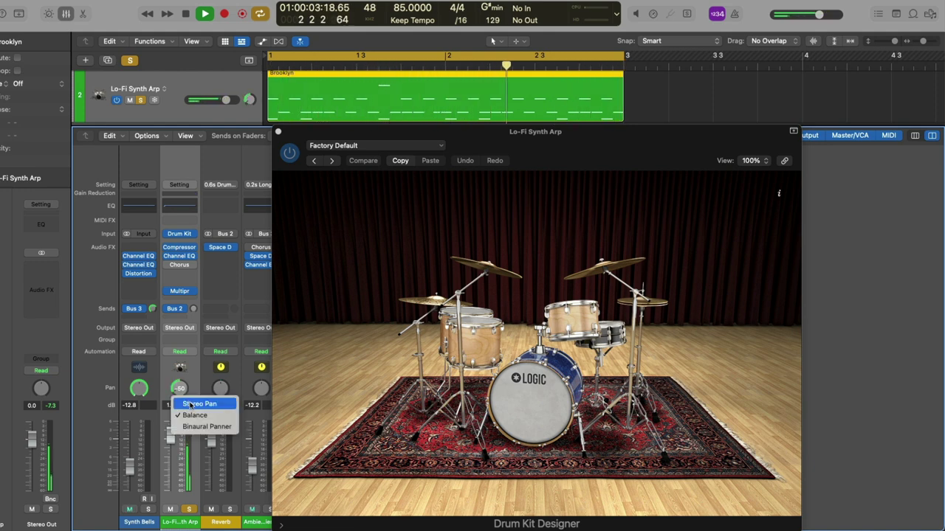
click(191, 405)
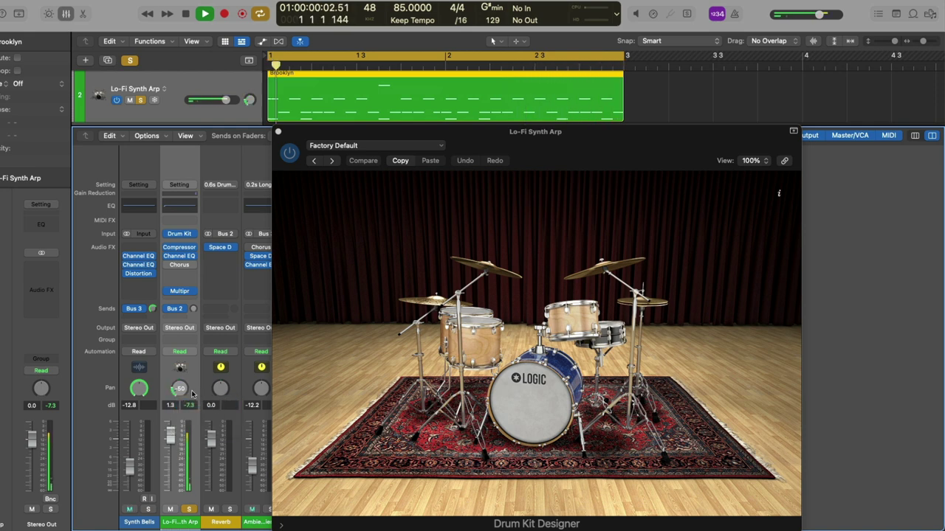
drag(184, 392, 183, 381)
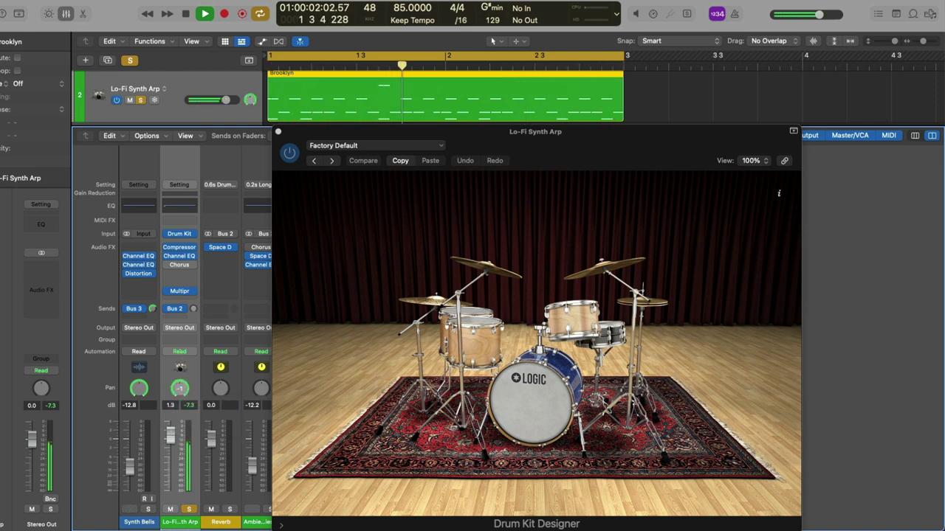
key(space)
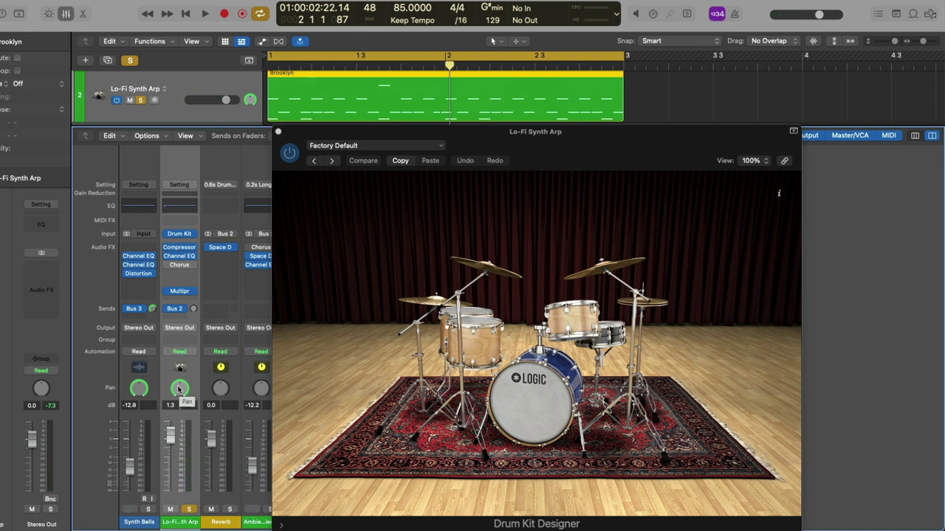
Swap the left and right sides of the drum channel's stereo pan and audition it at about +32.
click(178, 389)
key(space)
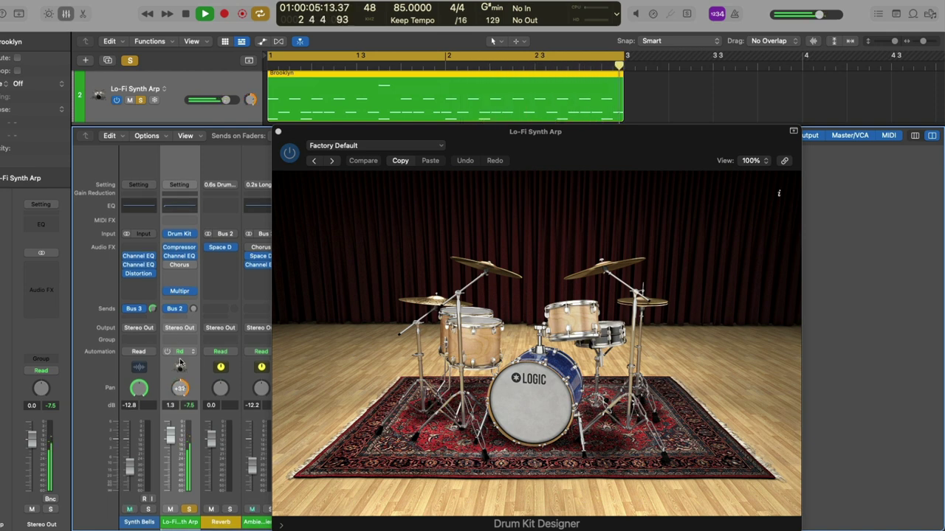
key(space)
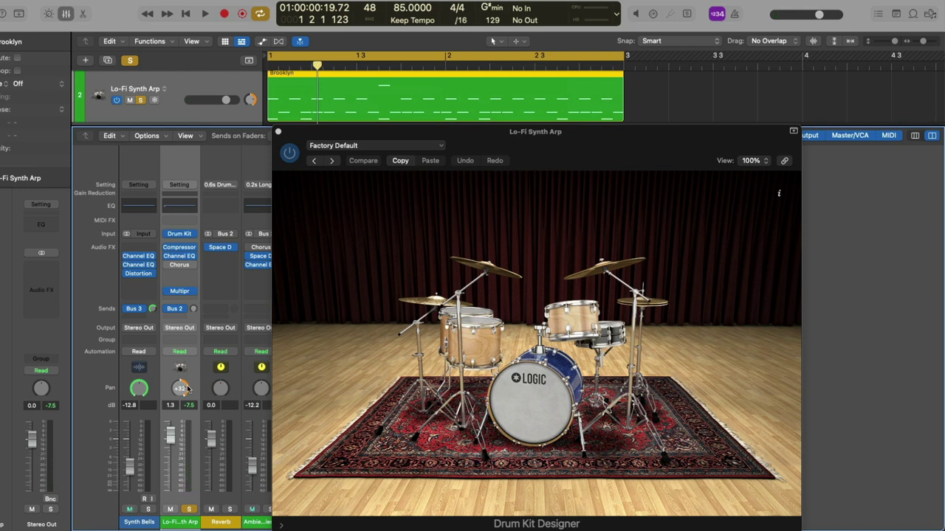
Reset the drum channel's stereo pan to its default centre setting and audition the drums.
alt+click(181, 388)
key(space)
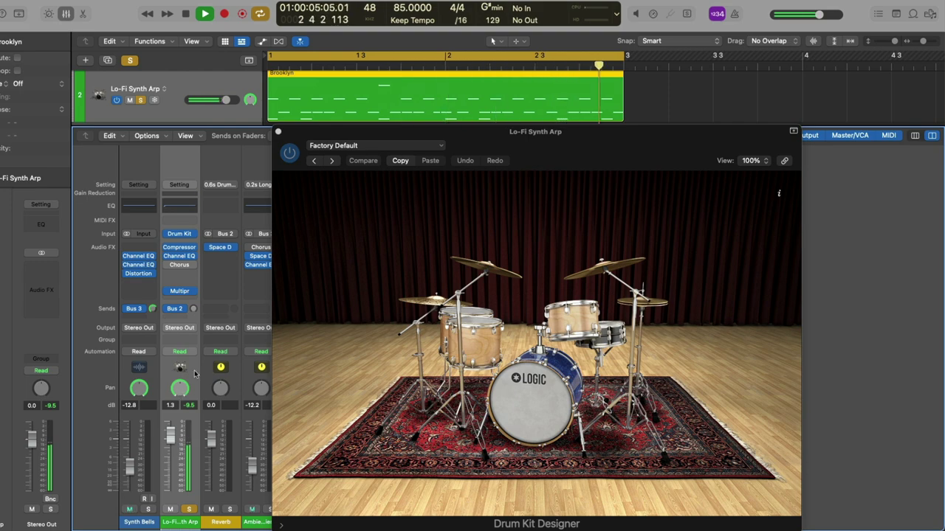
key(space)
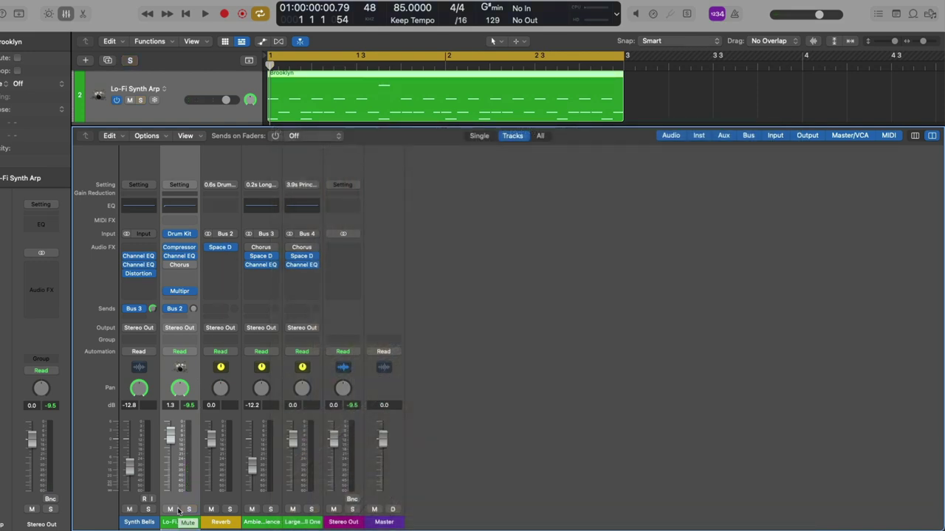
During playback, mute and unmute the Lo-Fi Synth Arp channel, and solo and unsolo it before stopping playback.
key(space)
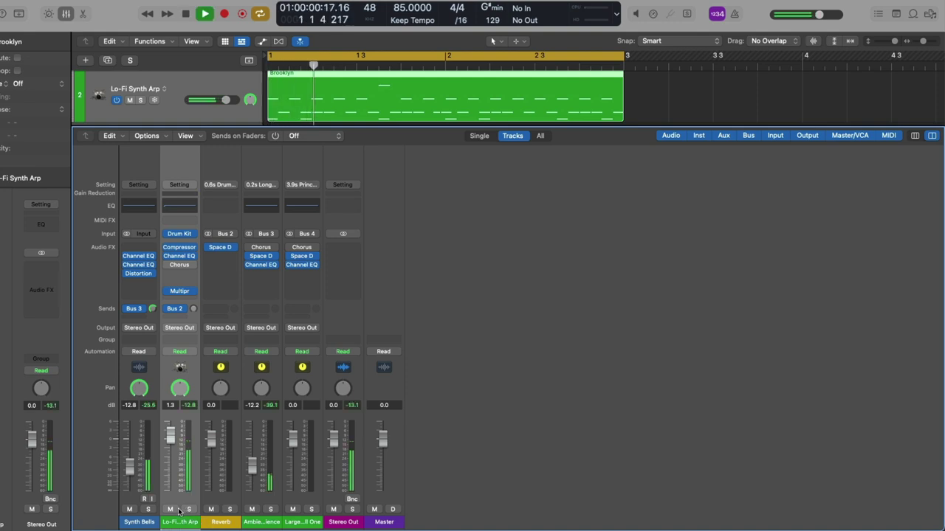
click(170, 510)
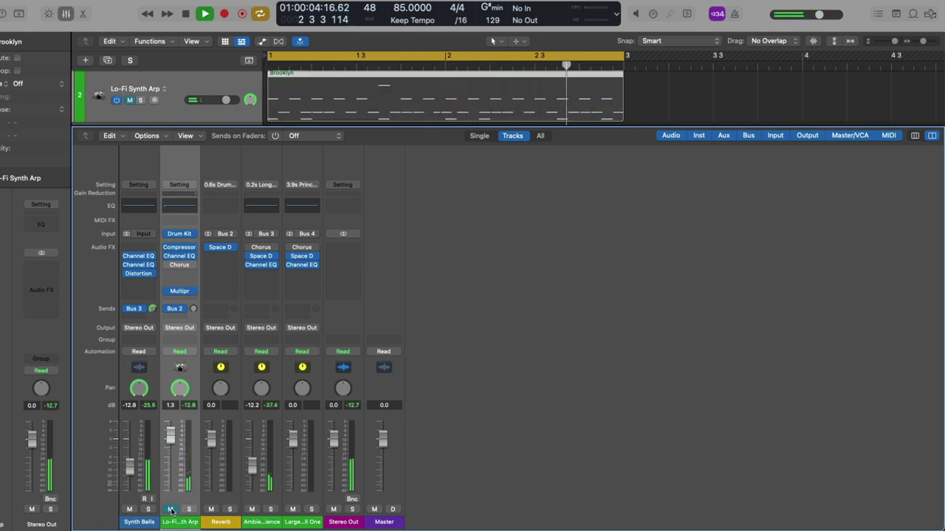
click(170, 510)
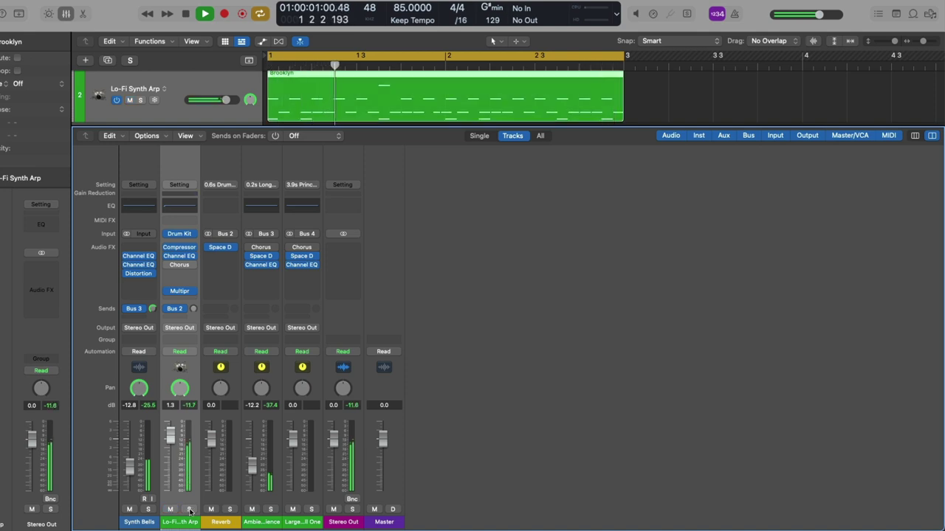
click(189, 509)
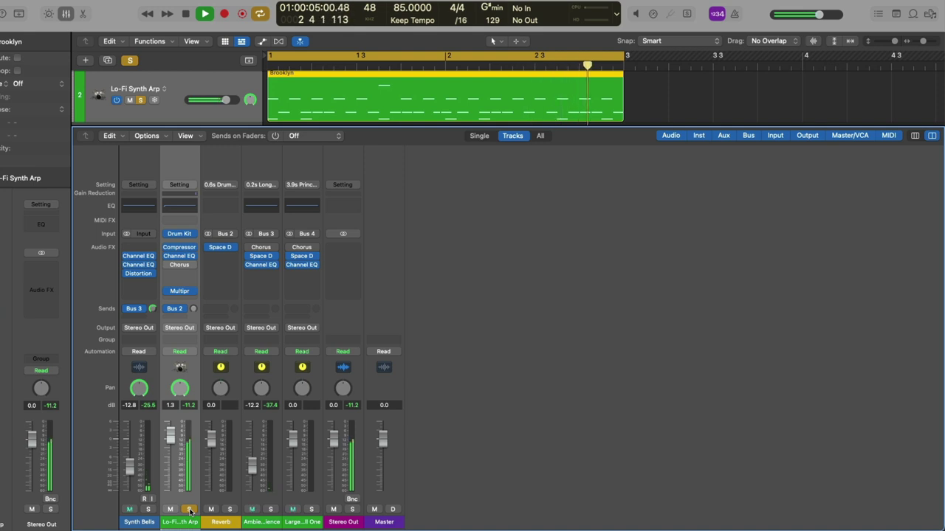
click(189, 510)
key(space)
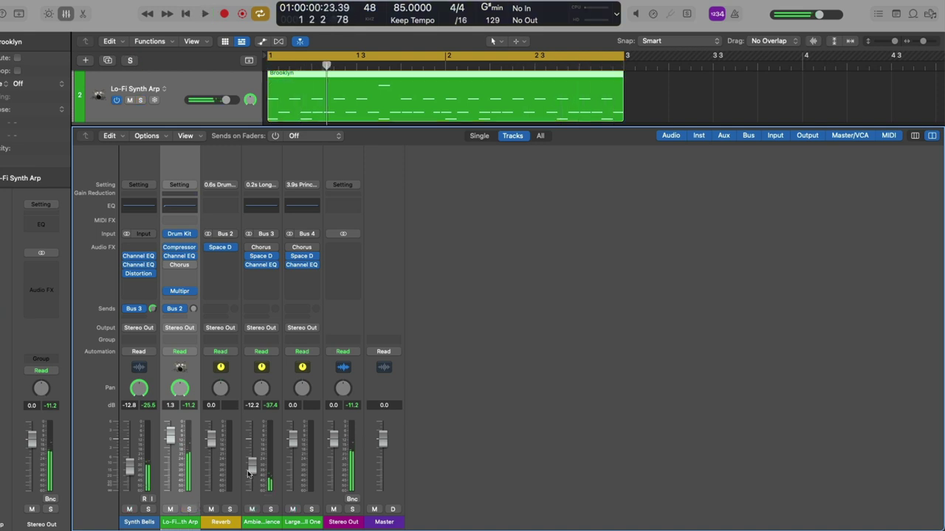